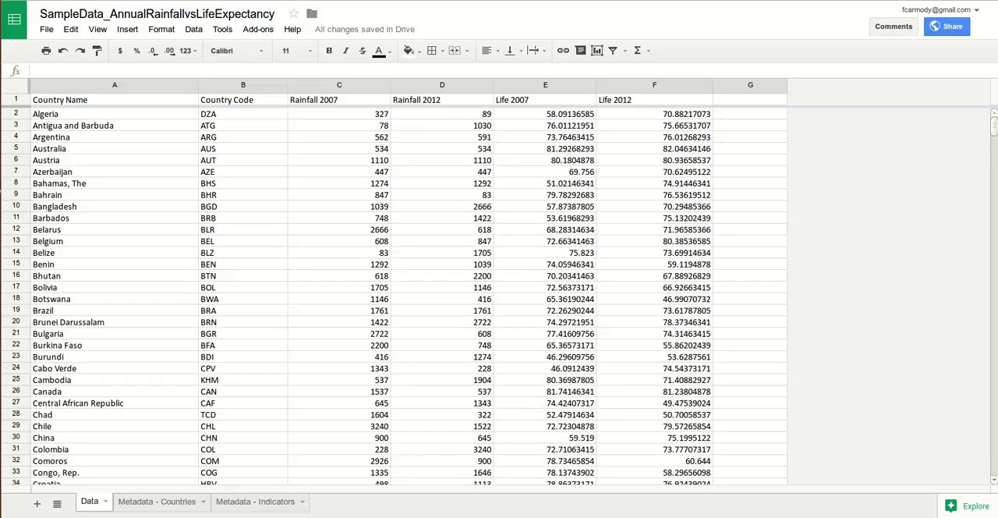
Step: Insert one blank column immediately before the Life 2007 column
click(545, 85)
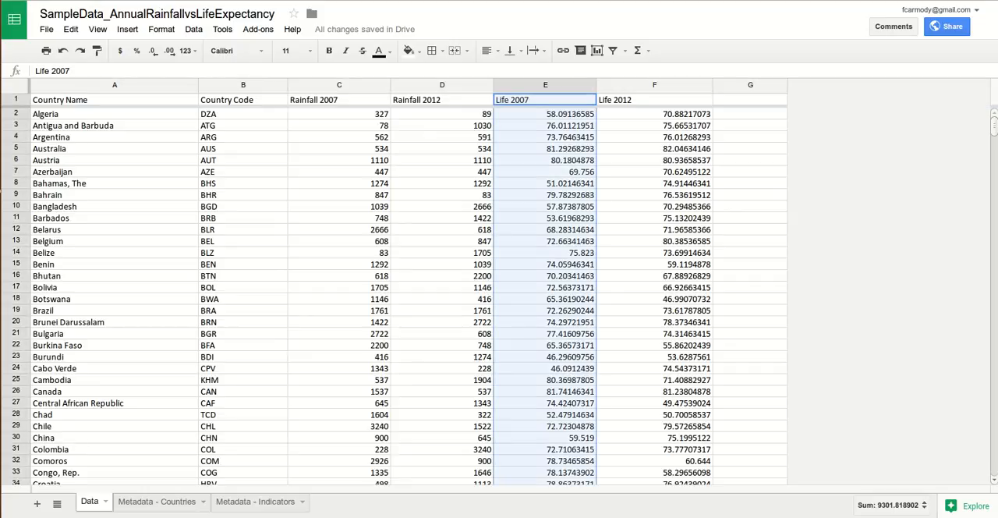
right_click(513, 86)
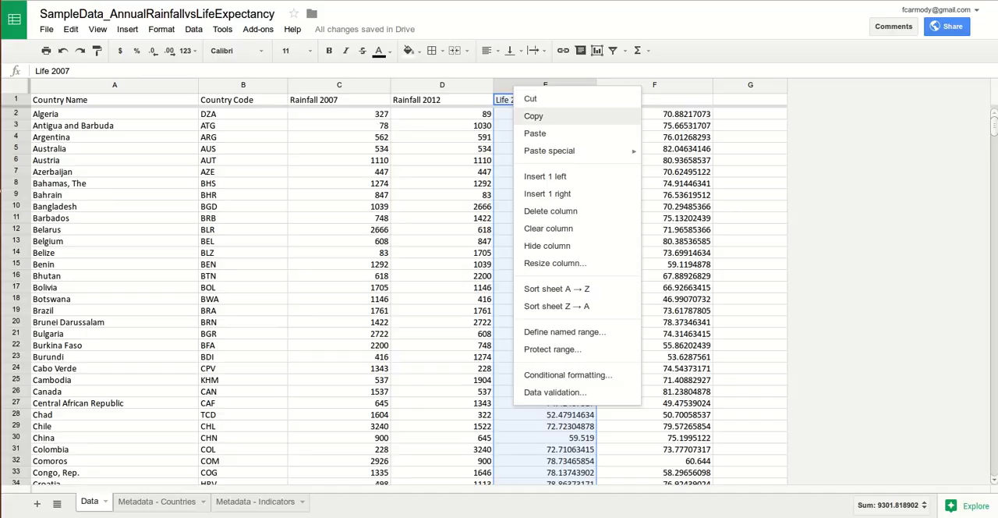
click(484, 84)
click(517, 85)
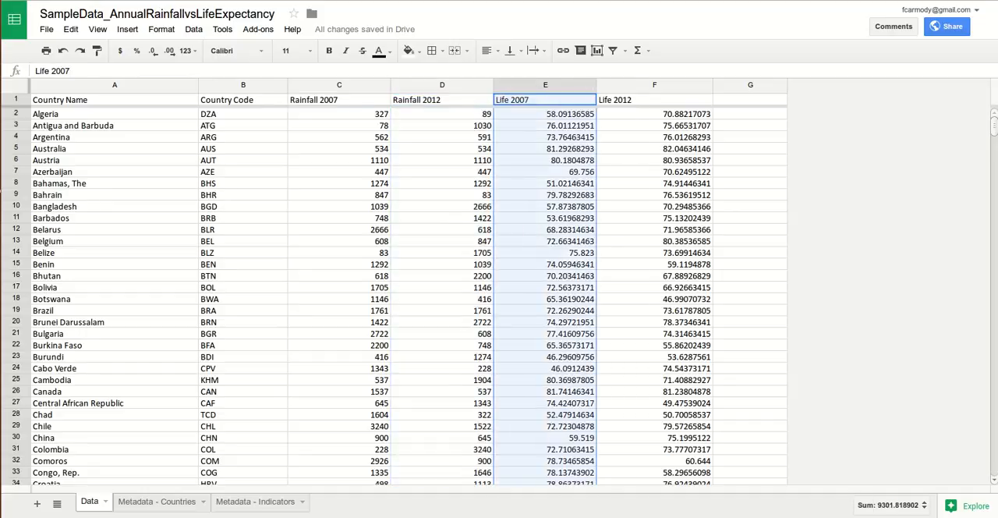
right_click(517, 87)
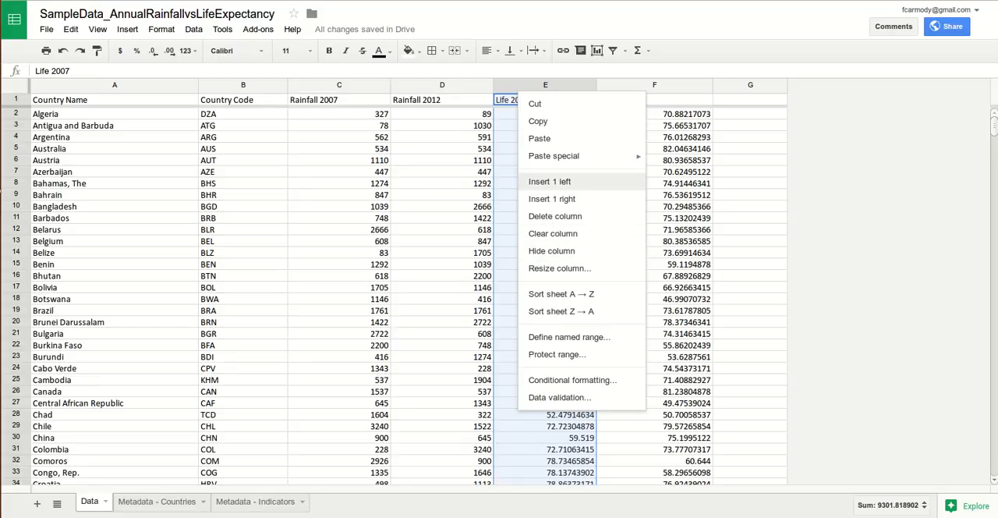
click(549, 181)
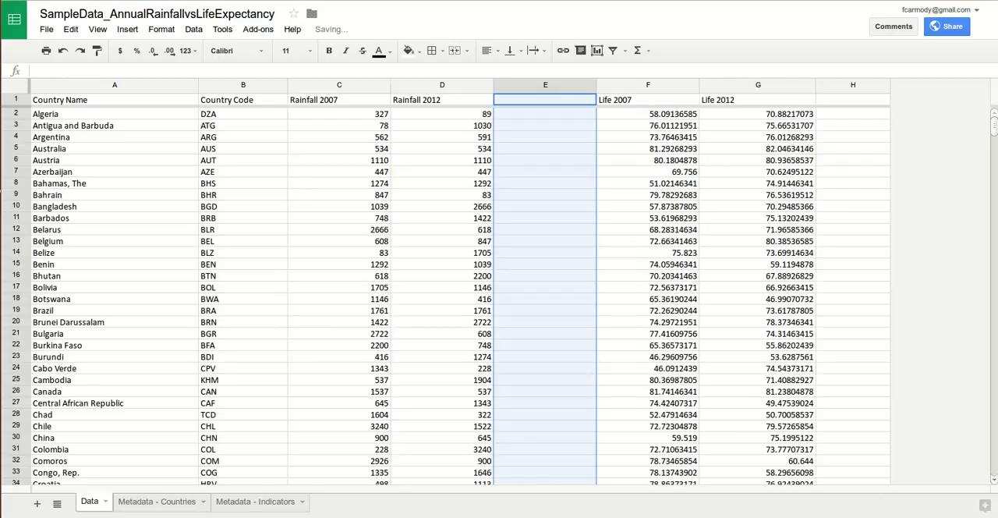
double_click(544, 99)
text(Rainfall Mean)
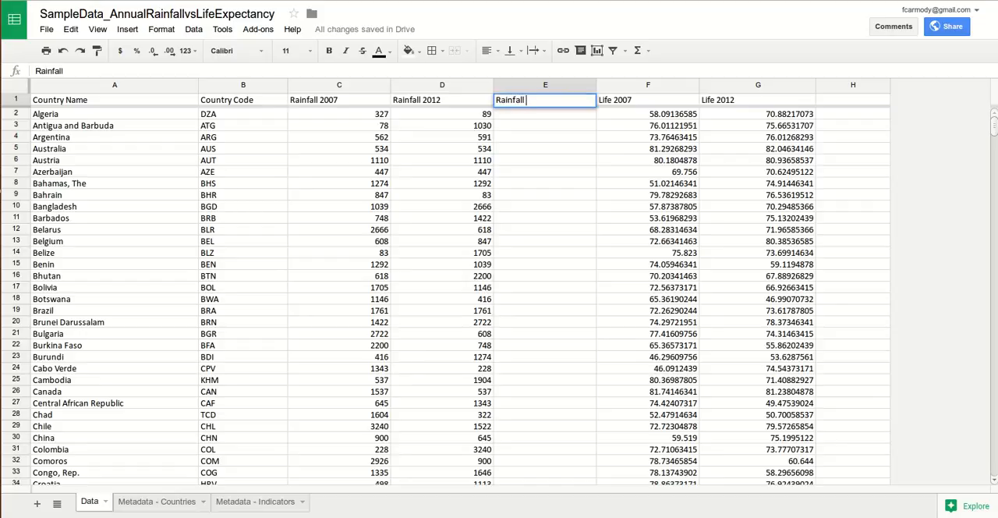
key(Left)
key(Left)
key(Left)
key(Left)
key(Left)
key(Escape)
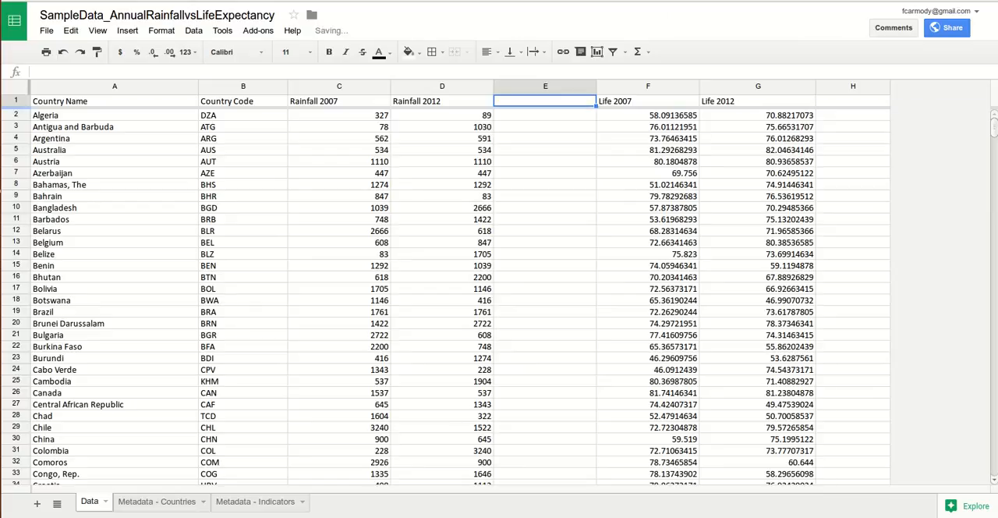
Step: Enter the header "Rainfall Mean" in cell E1 of the new blank column
key(Return)
text(Rai)
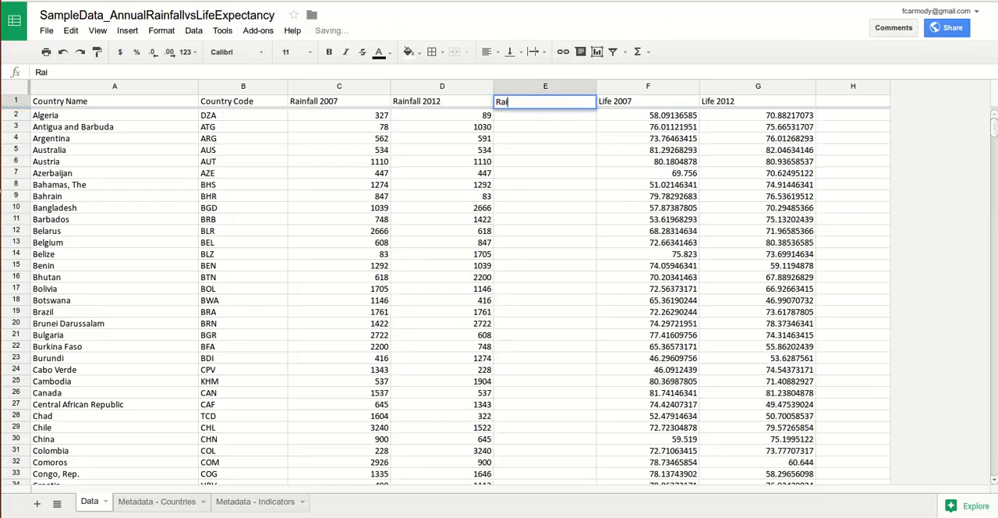
text(nfall Mean)
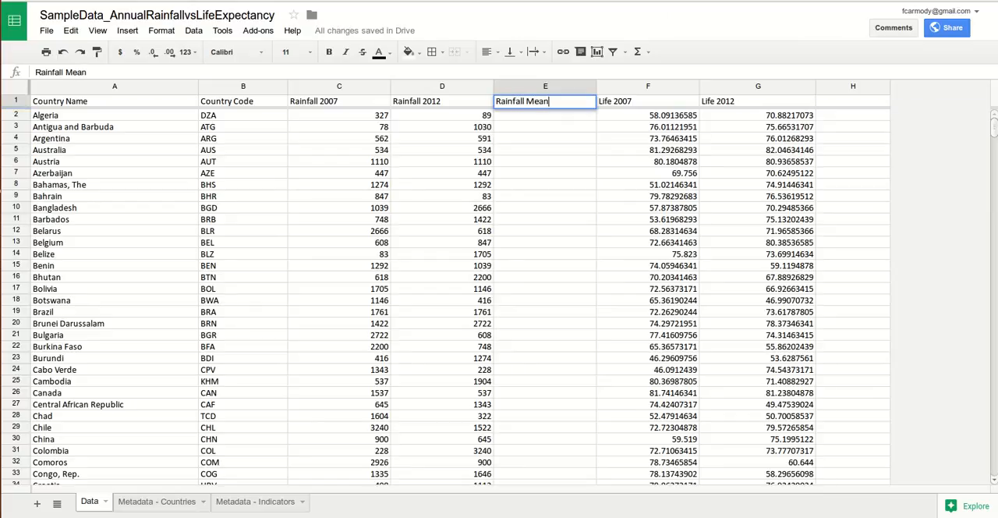
key(Return)
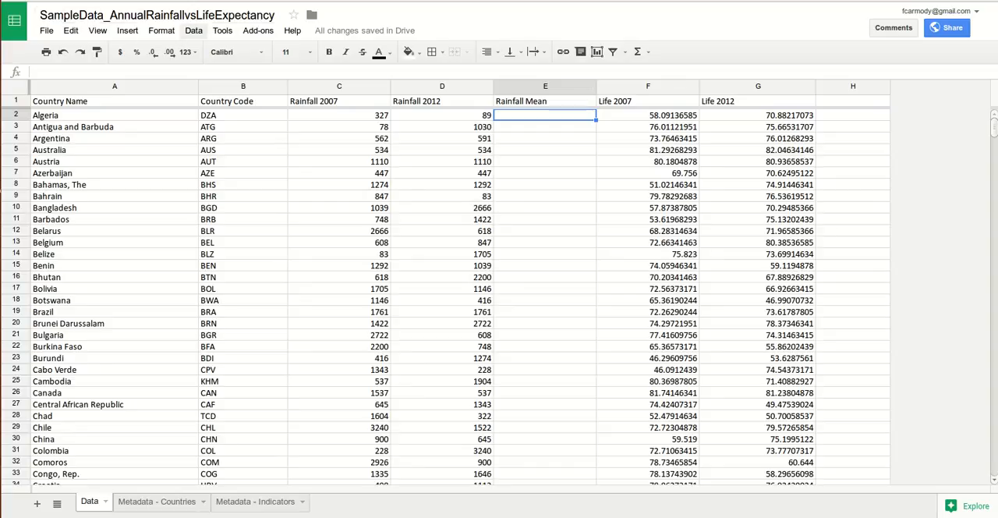
Step: Insert the AVERAGE function in cell E2 with the sample values 0 and 100
click(193, 31)
mouse_move(222, 30)
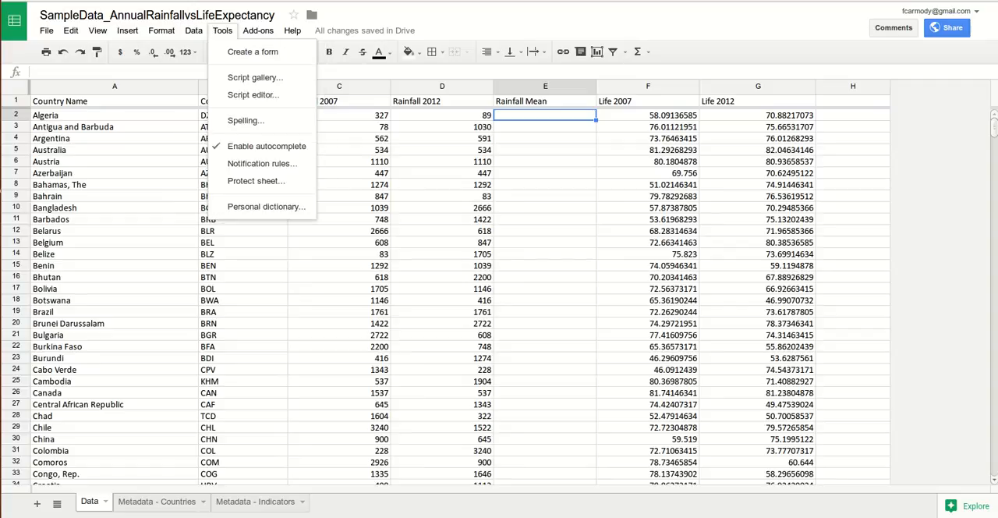
mouse_move(127, 31)
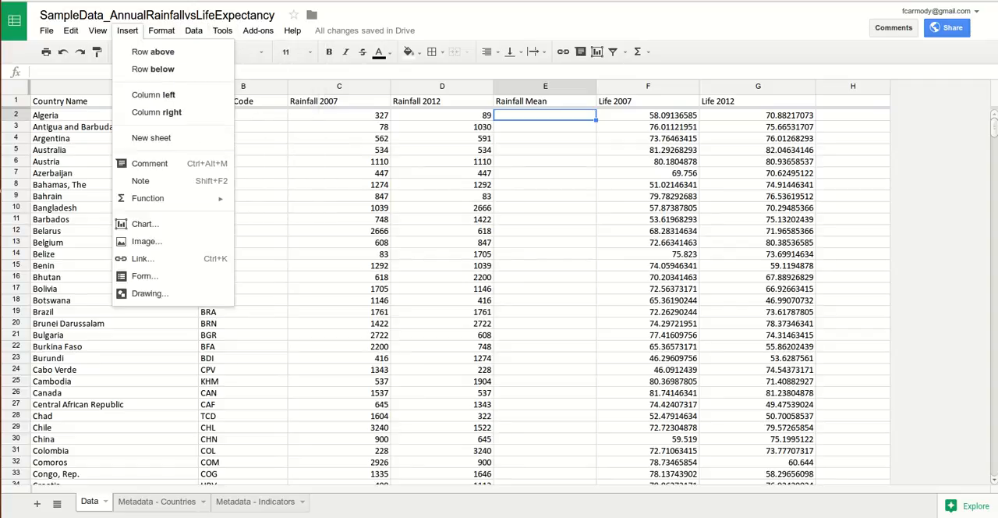
mouse_move(148, 198)
click(261, 220)
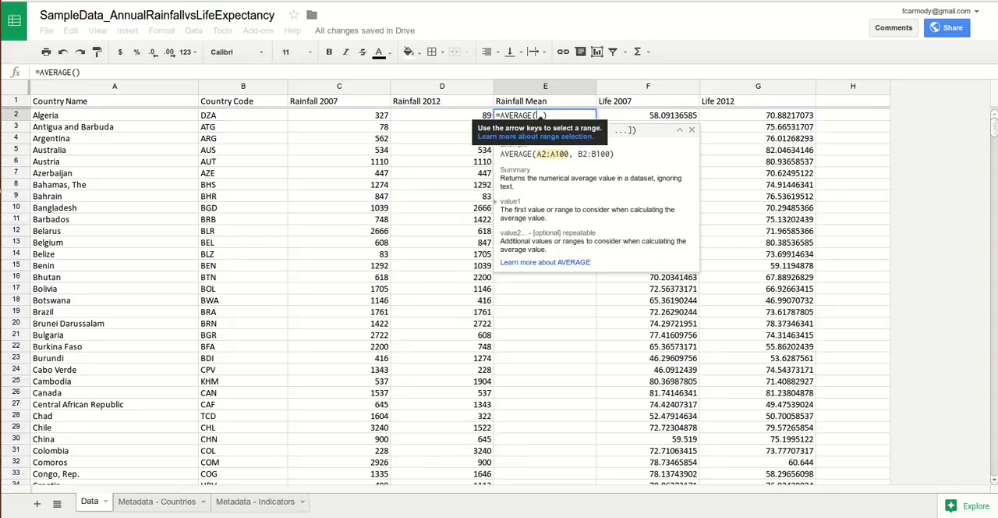
text(0,10)
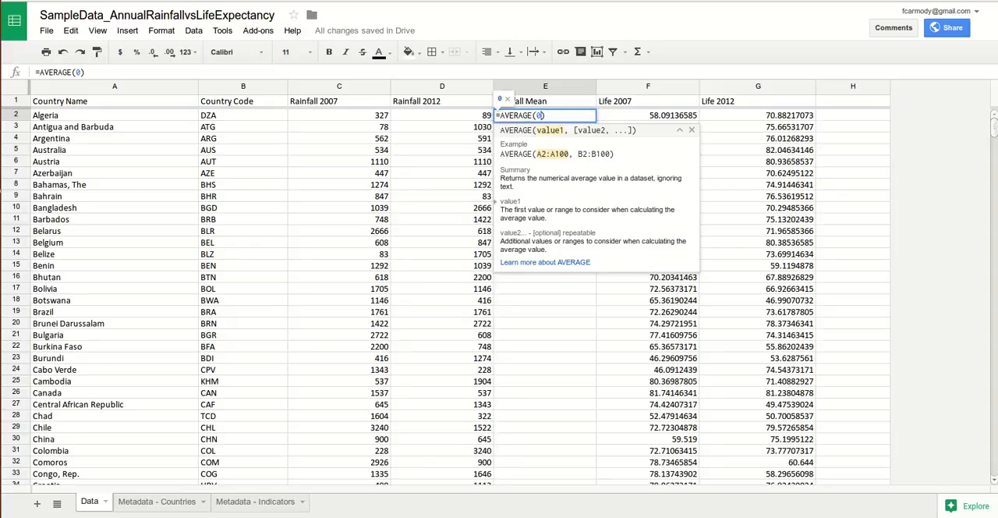
text(0)
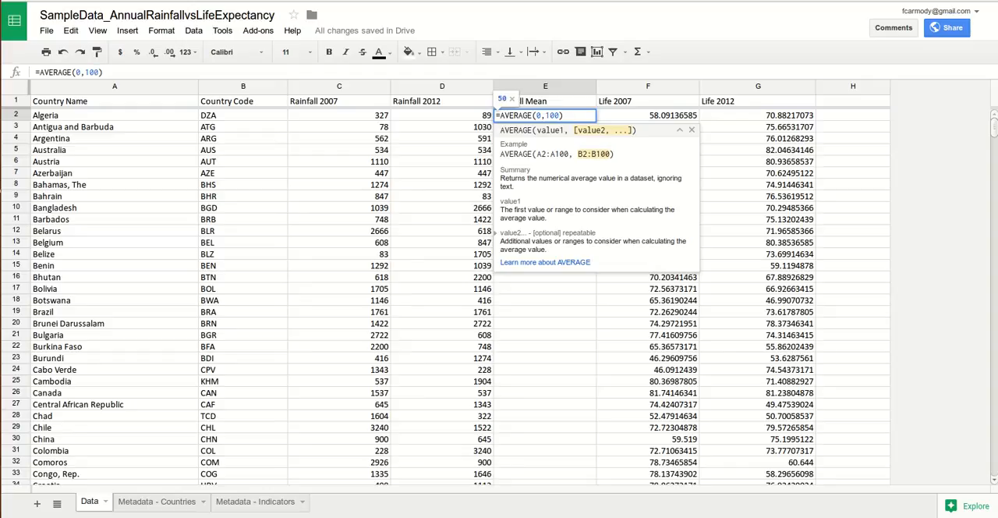
key(Return)
Step: Add the sample values 50, 75 and 25 to the AVERAGE formula in cell E2
click(545, 115)
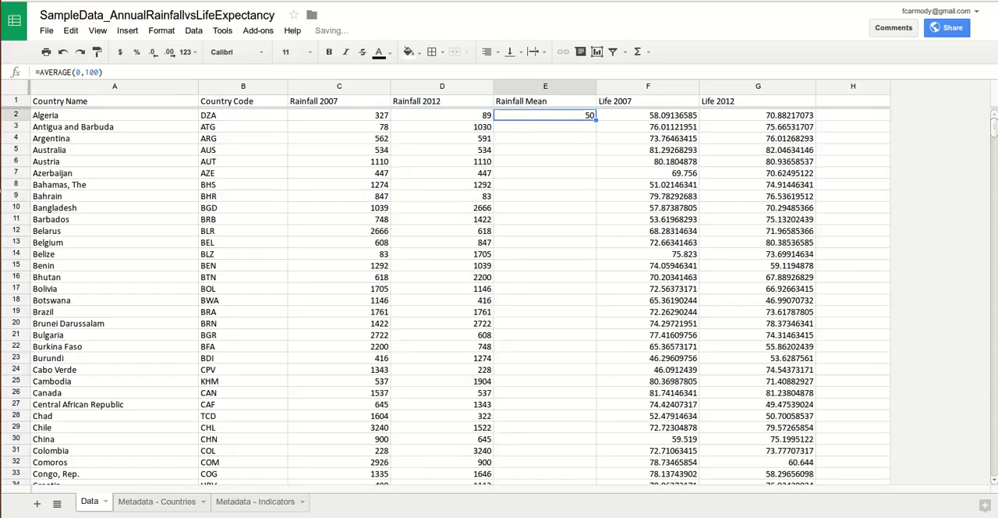
drag(76, 72, 100, 72)
click(99, 72)
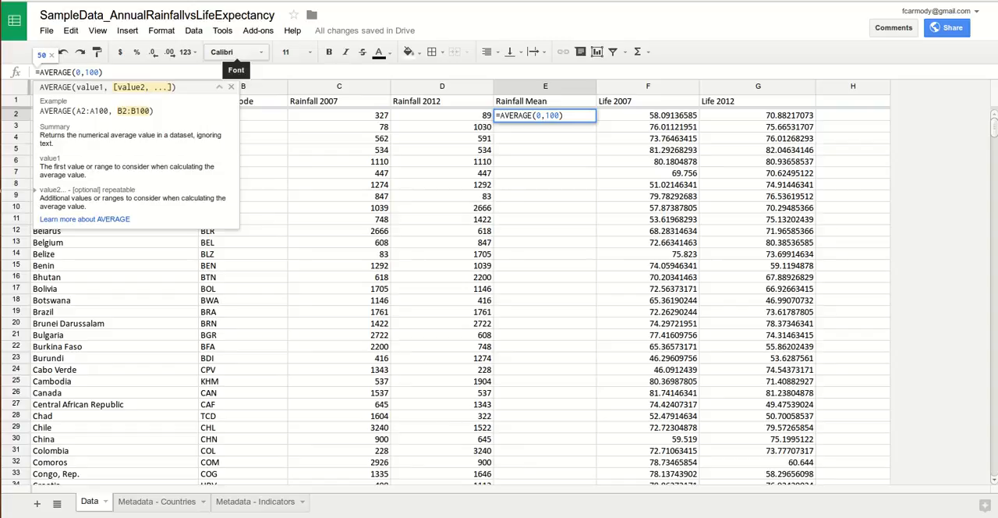
text(,50)
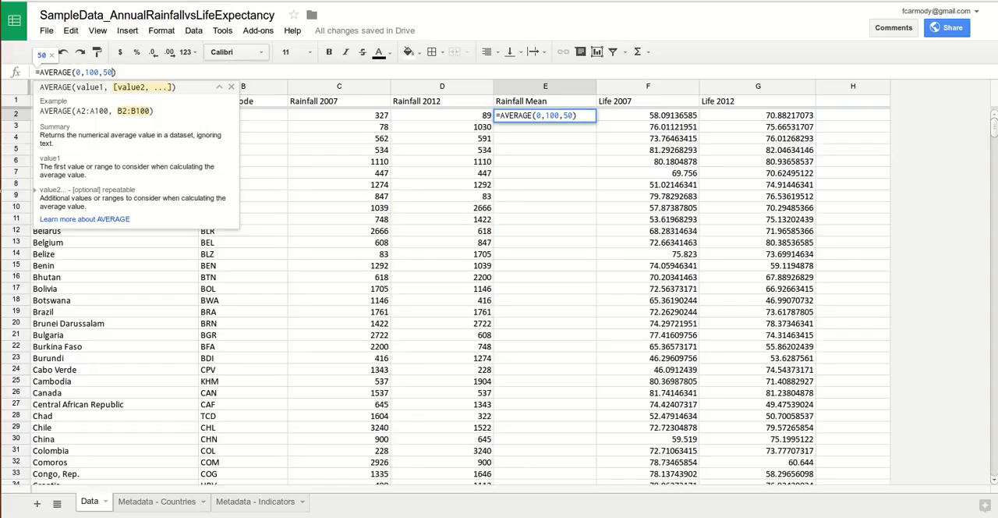
text(,)
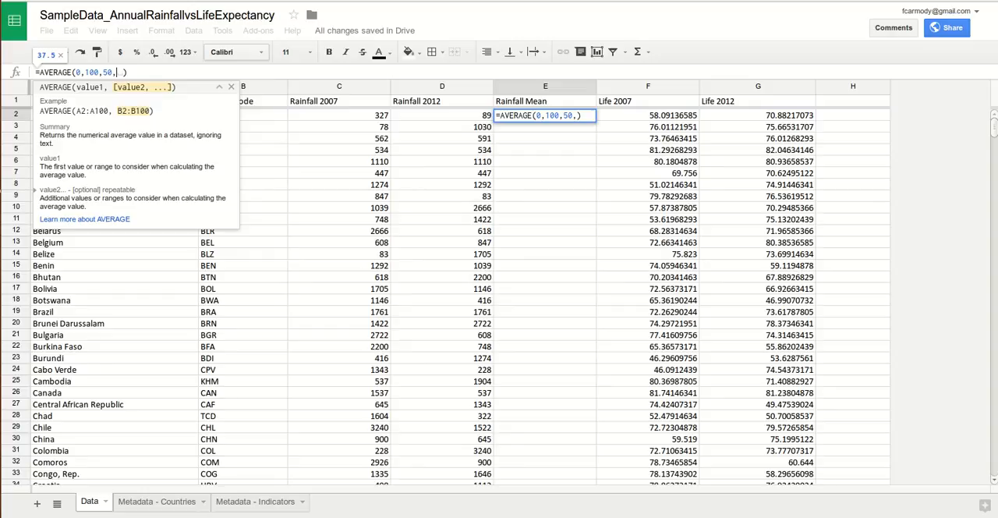
text(75,25)
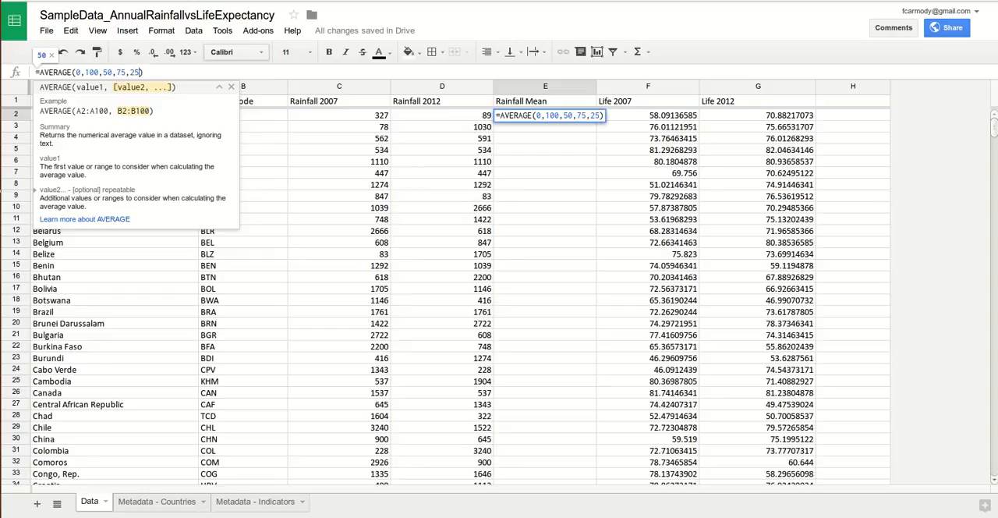
key(Return)
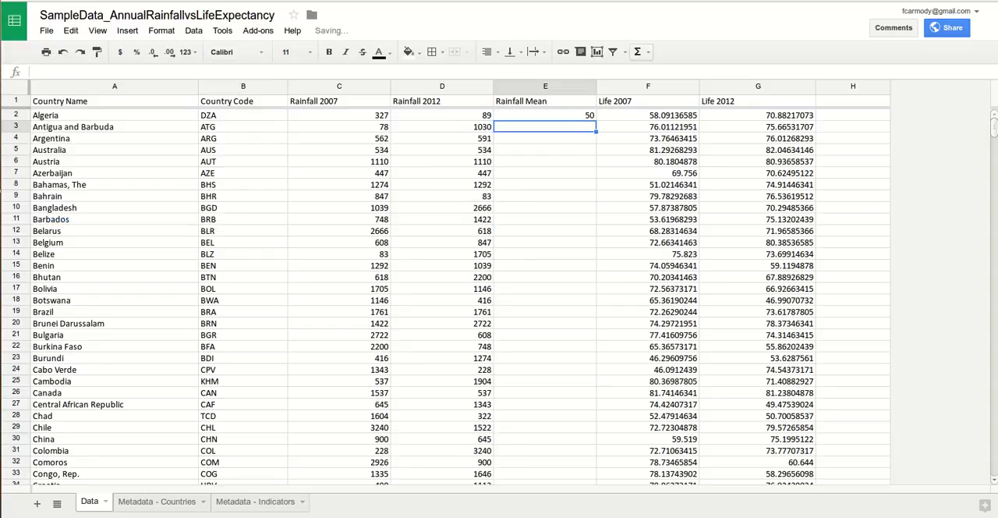
Step: Review the complete AVERAGE formula in cell E2 without changing it
click(545, 115)
drag(145, 72, 34, 73)
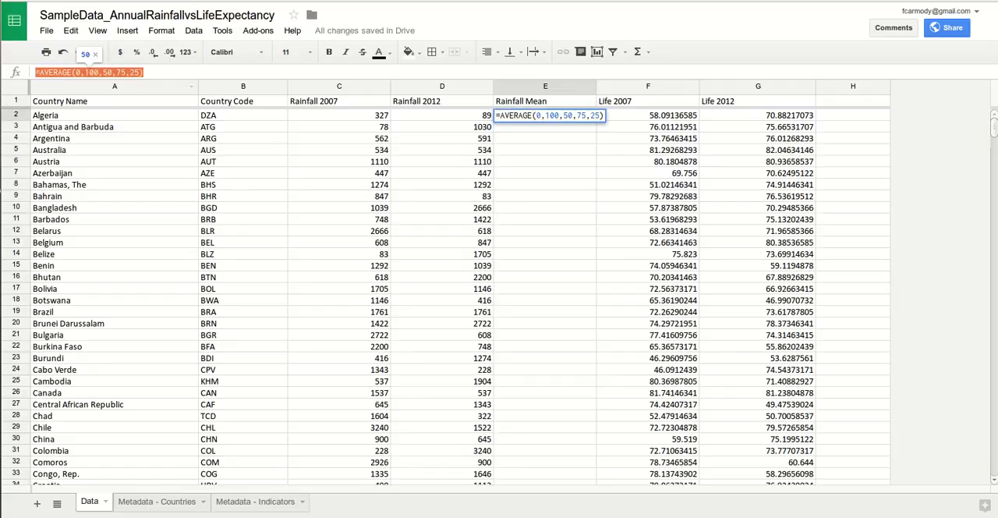
click(525, 117)
key(Escape)
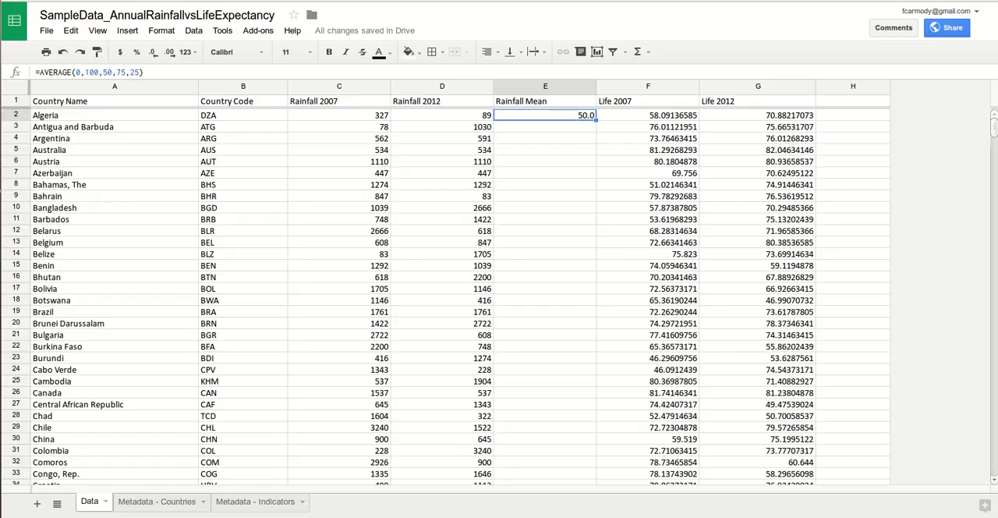
click(45, 72)
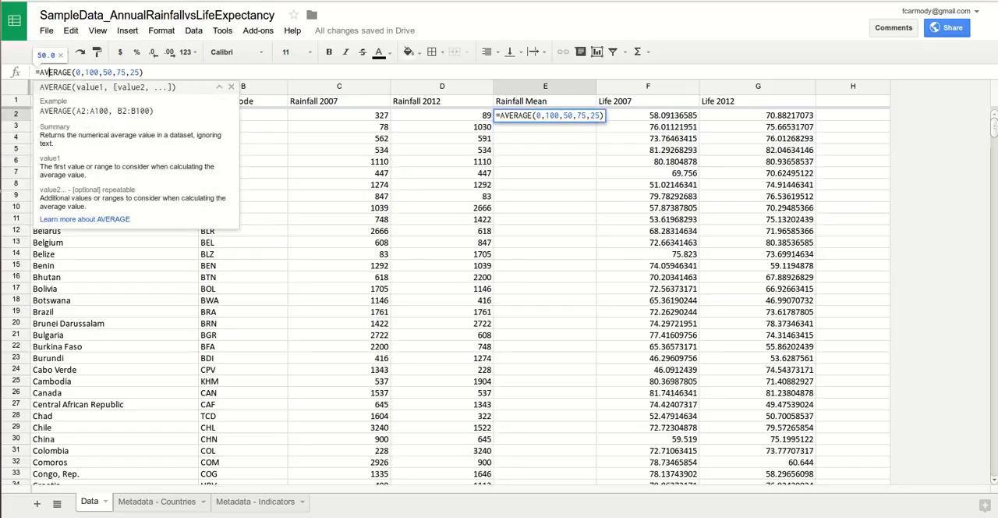
key(Return)
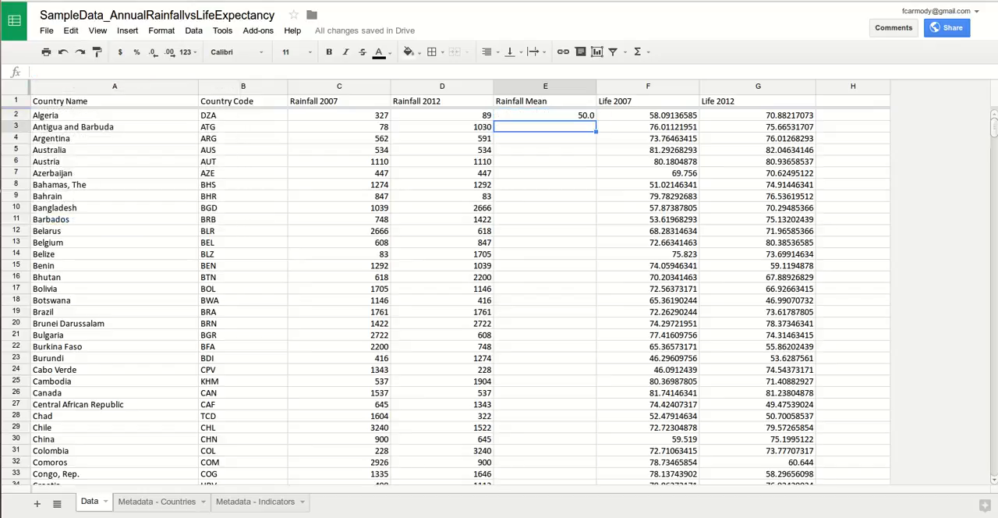
Step: Examine the parts of the E2 formula: equals sign, function name, bracketed values and the example range in the function help
click(545, 116)
drag(144, 72, 34, 72)
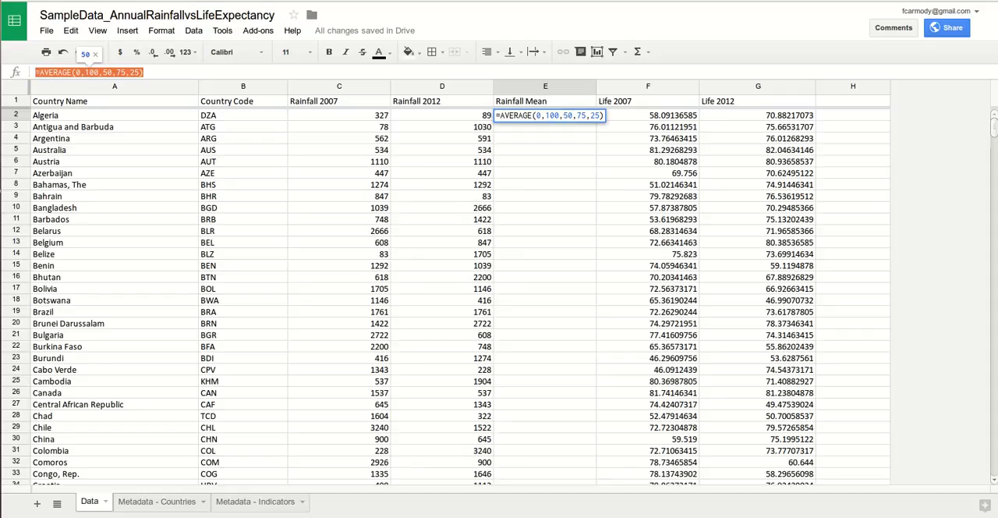
click(145, 73)
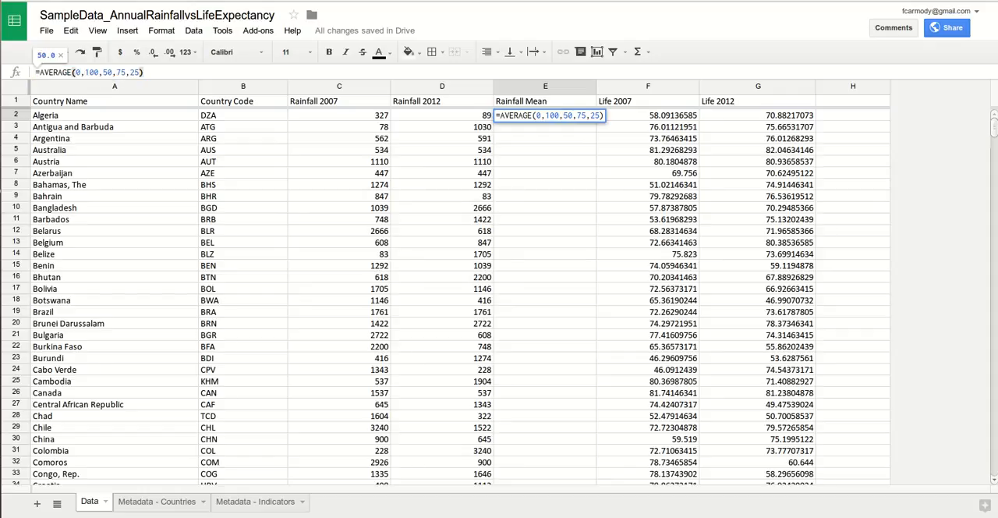
drag(145, 72, 45, 72)
click(49, 72)
click(35, 73)
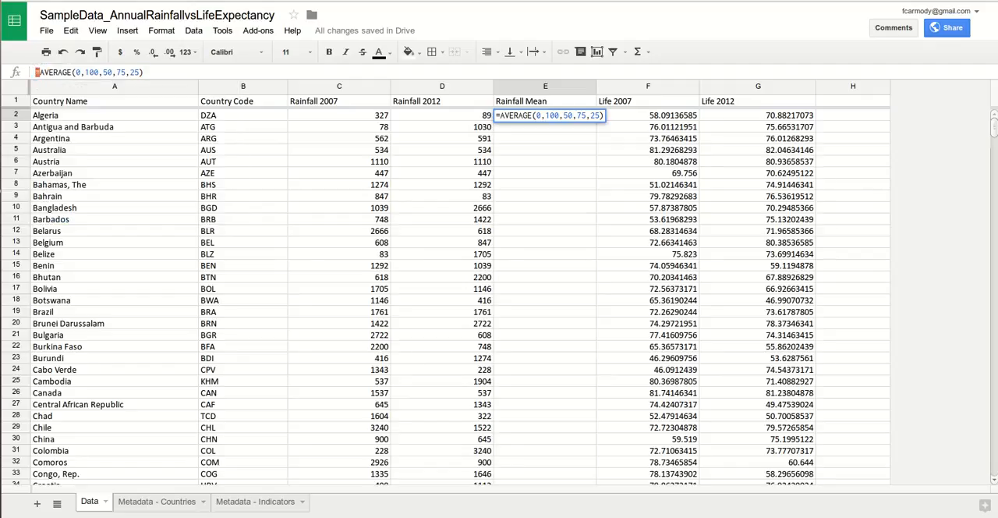
click(72, 72)
drag(72, 72, 39, 73)
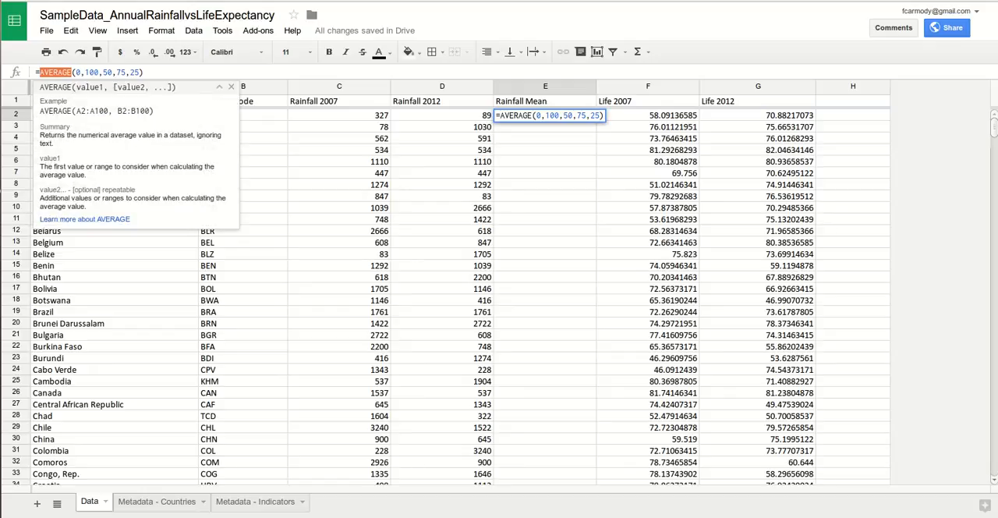
mouse_move(143, 72)
mouse_down()
mouse_move(71, 73)
mouse_move(141, 72)
mouse_up()
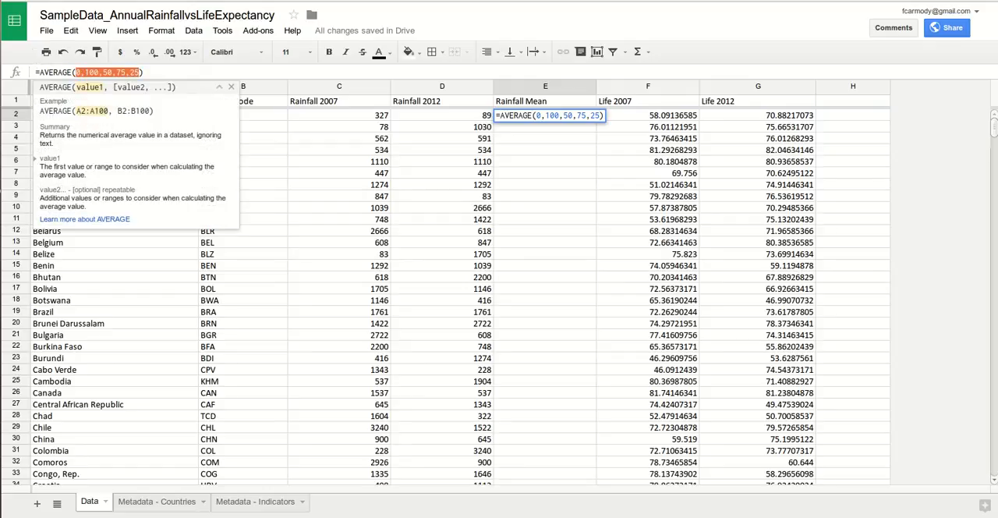
click(67, 72)
drag(71, 73, 44, 72)
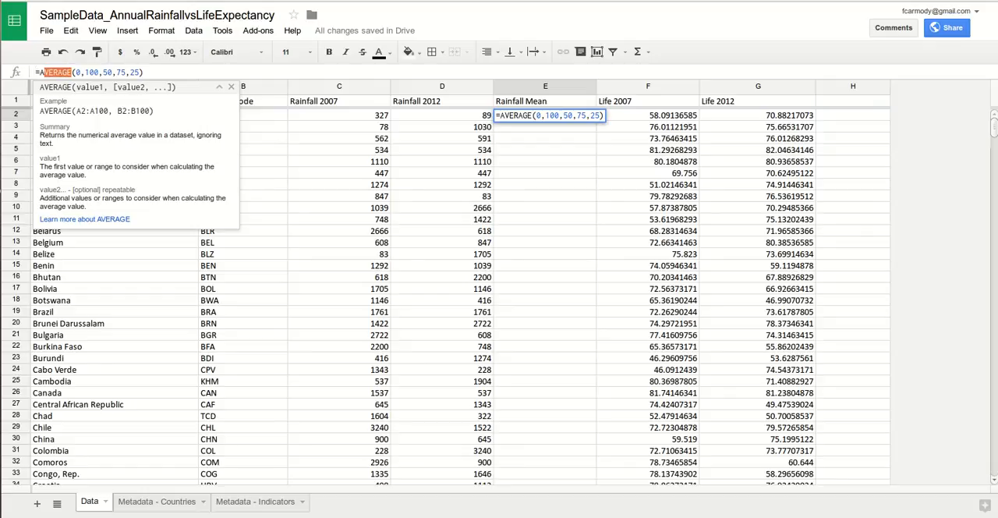
drag(109, 110, 76, 111)
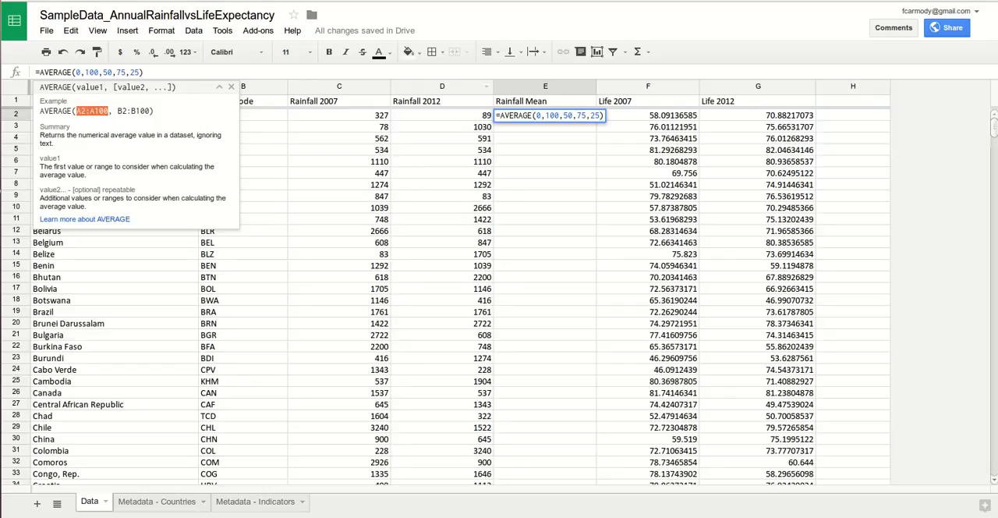
Step: Replace the sample values in the AVERAGE formula in cell E2 with a reference to cell C2
click(560, 115)
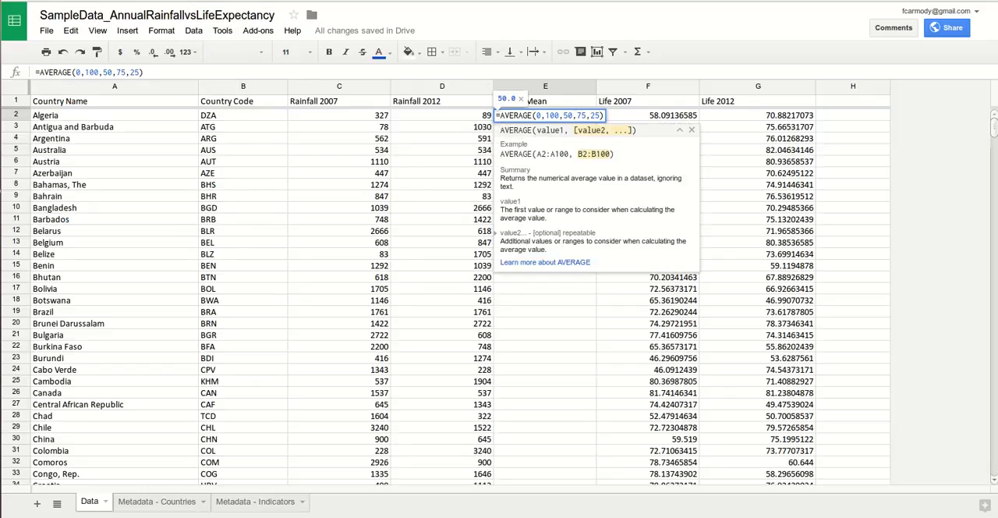
drag(601, 115, 535, 115)
key(BackSpace)
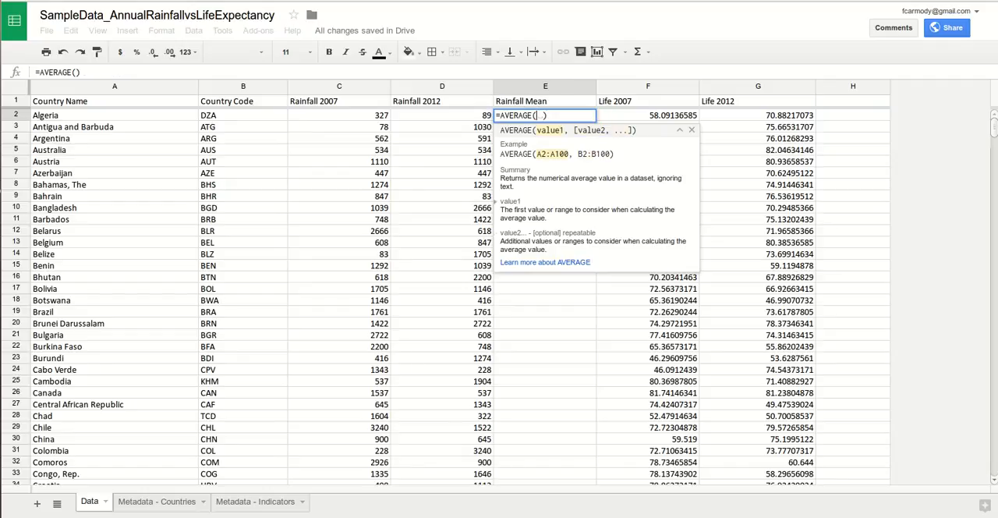
click(340, 115)
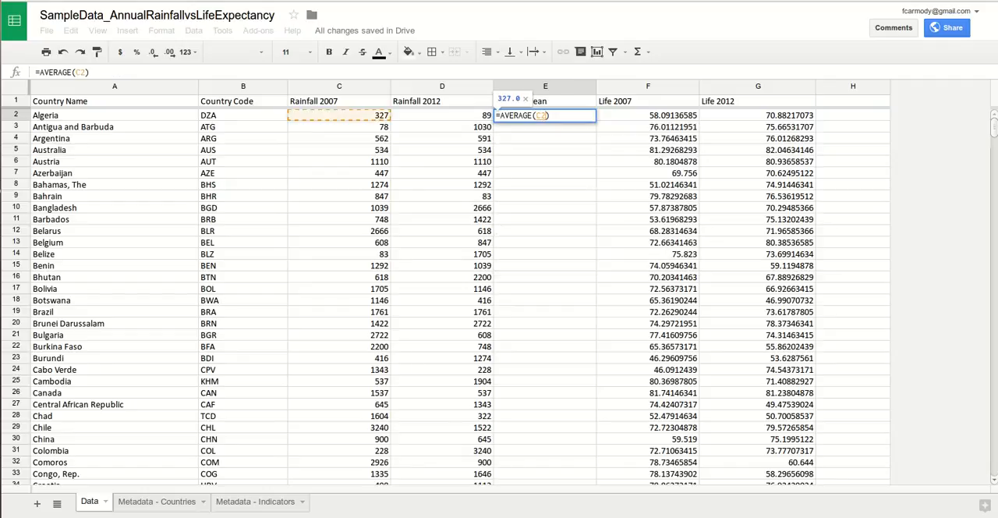
Step: Replace the single C2 reference in the E2 AVERAGE formula with the Algeria rainfall range C2:D2
click(547, 115)
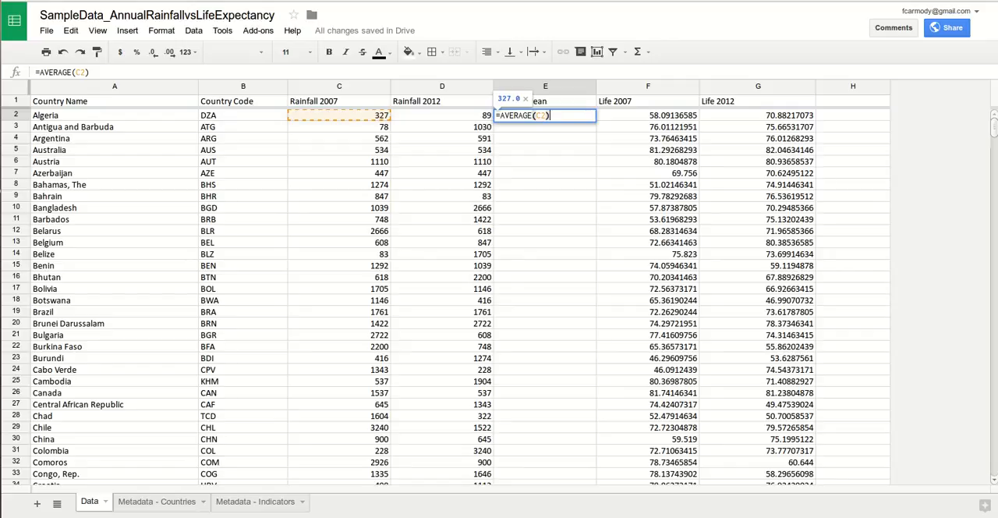
key(shift+Left)
key(shift+Left)
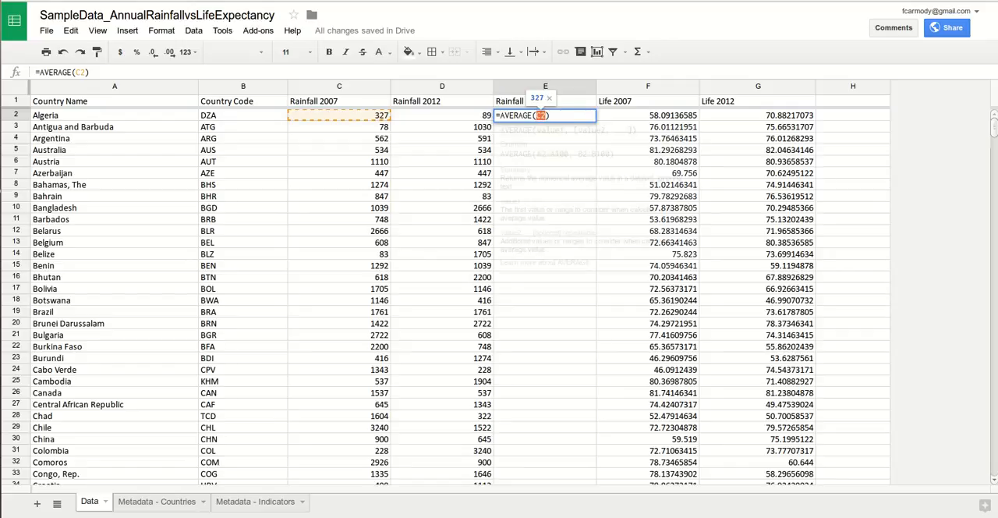
key(BackSpace)
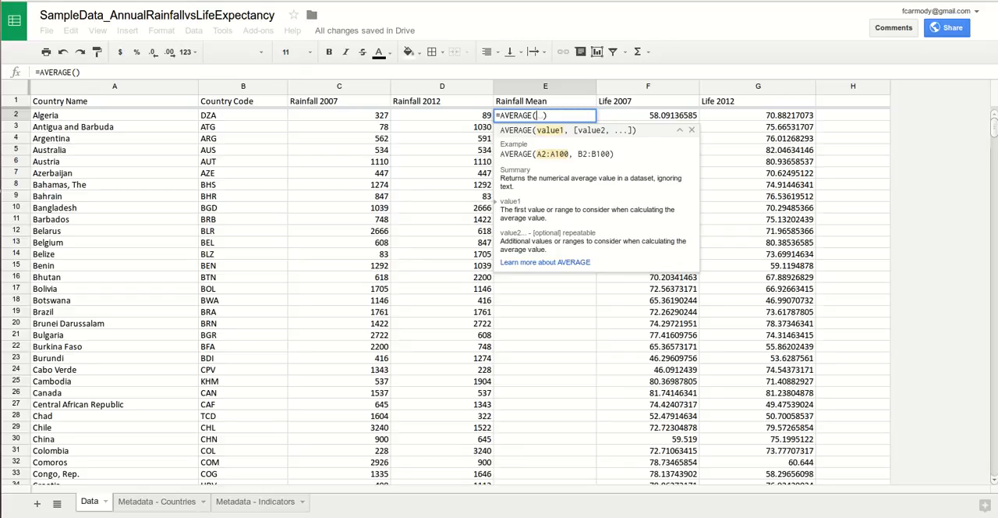
drag(548, 116, 496, 115)
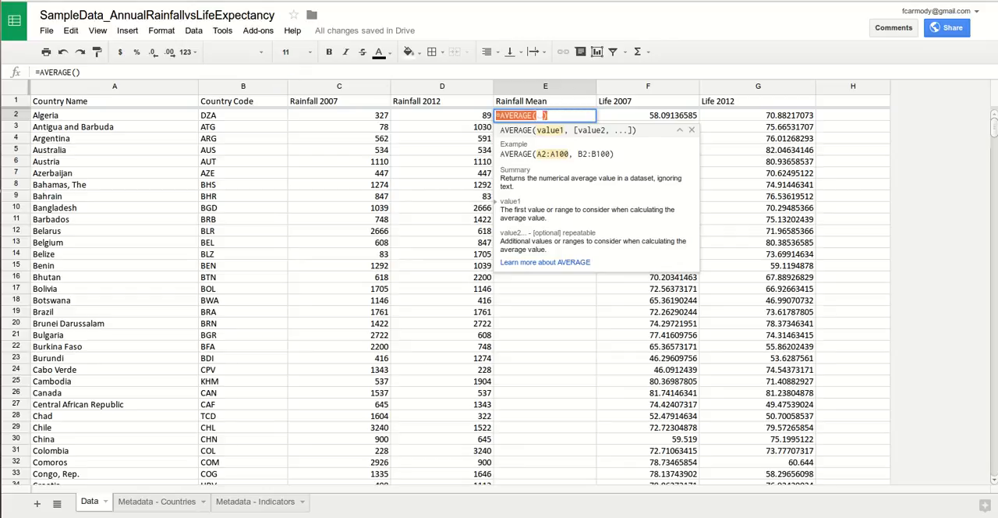
click(549, 115)
click(537, 115)
drag(339, 115, 442, 116)
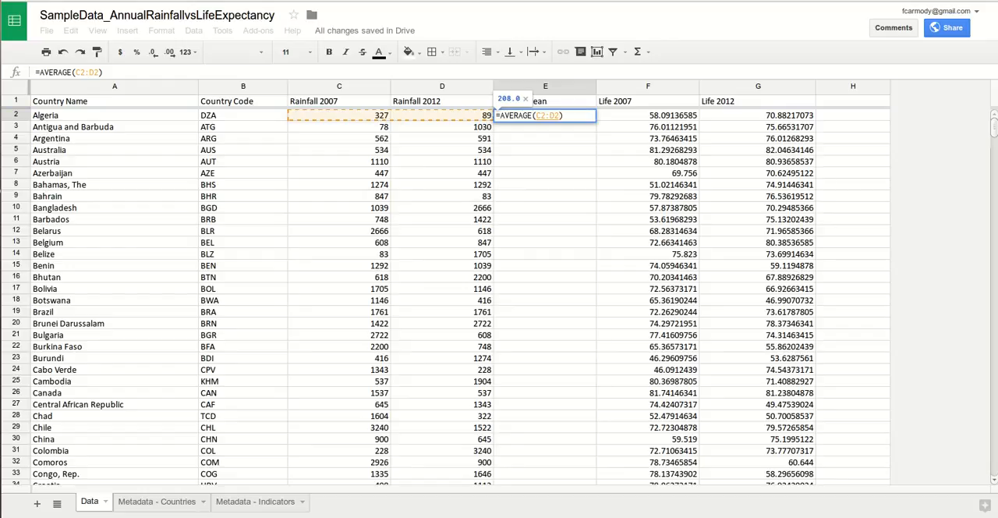
Step: Extend the averaged range in cell E2 to C2:G2, and try to shorten its end back to D2
click(339, 116)
drag(339, 115, 780, 115)
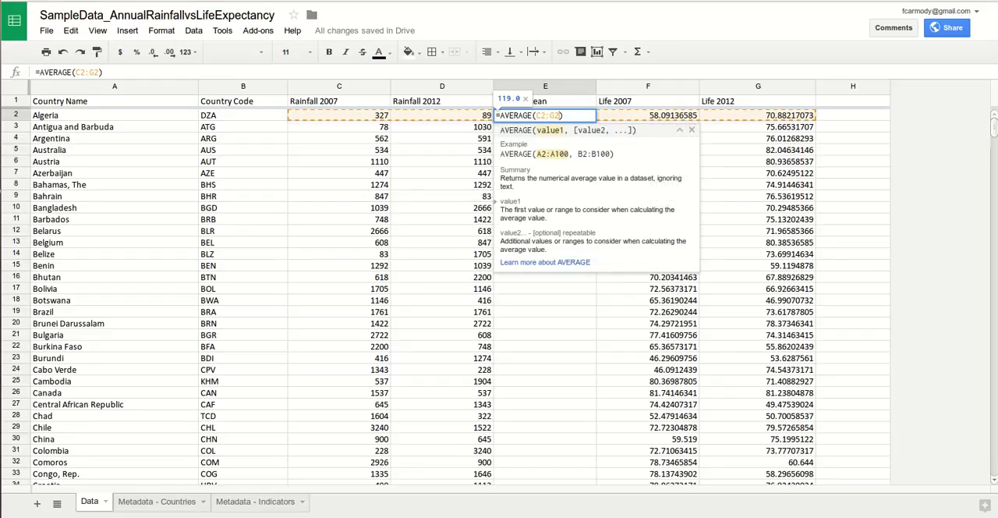
key(BackSpace)
key(BackSpace)
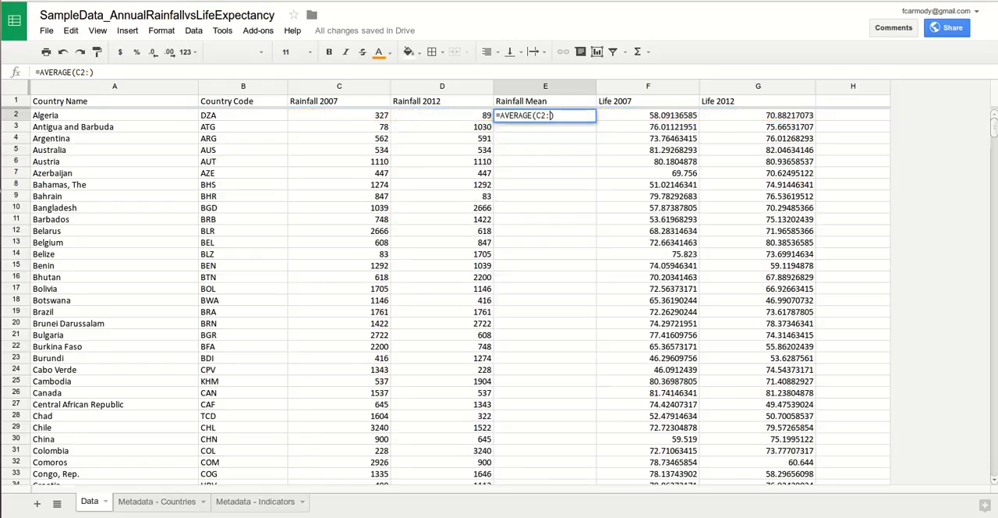
key(shift+Right)
text(D)
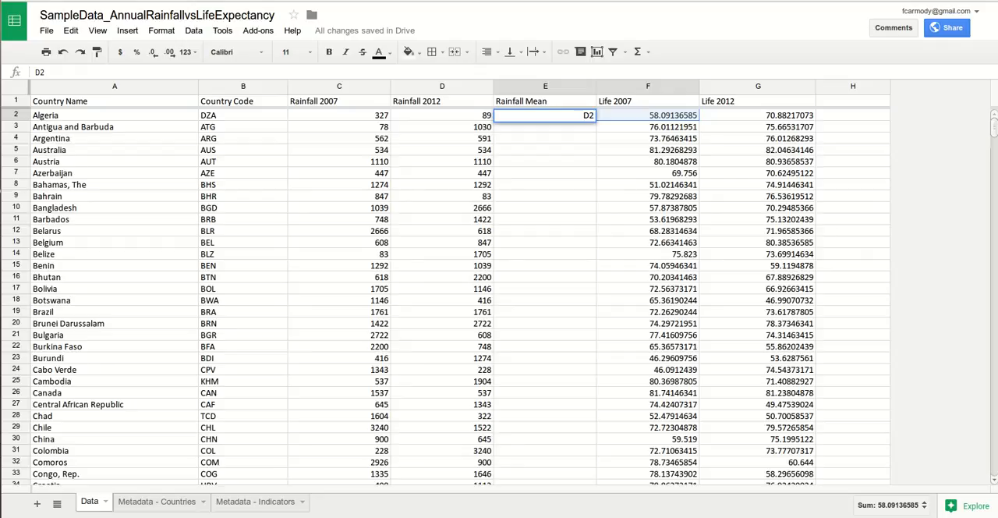
Step: Undo the mistaken overwrite of cell E2 and replace the sample values in its AVERAGE formula with the range C2:D2
click(545, 138)
key(ctrl+z)
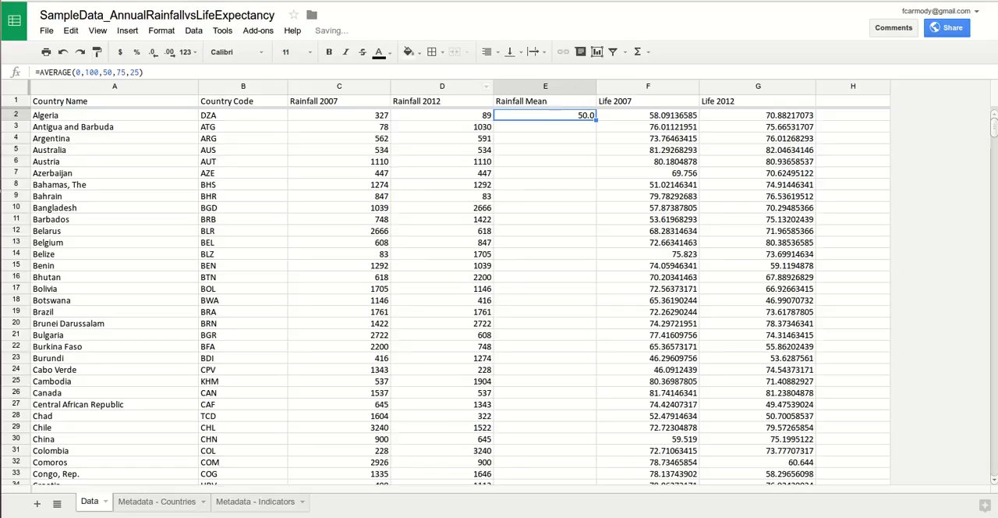
click(81, 73)
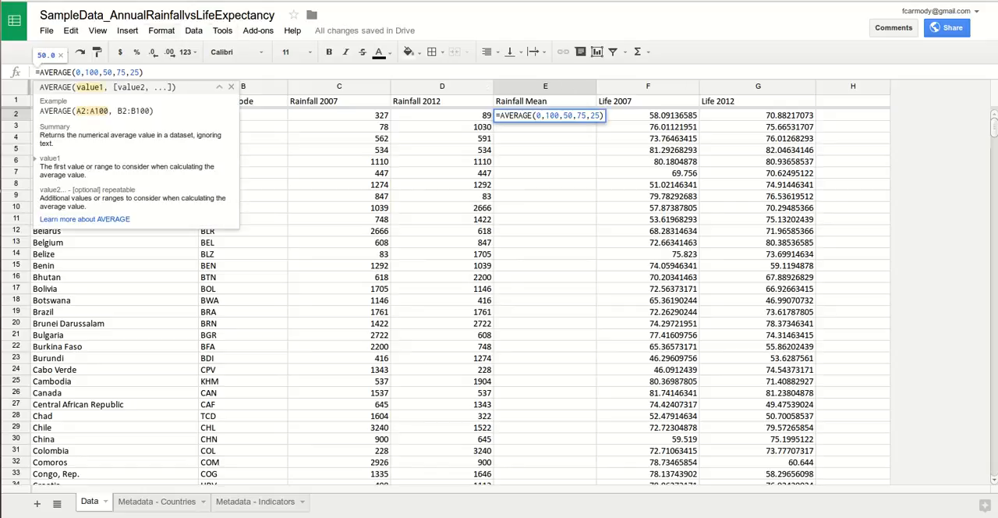
click(545, 115)
drag(536, 115, 600, 115)
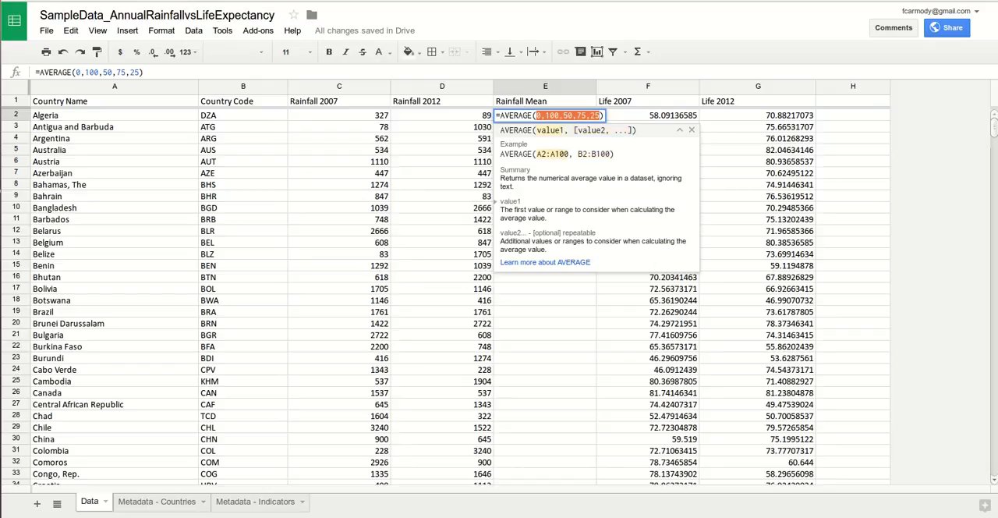
key(BackSpace)
drag(339, 115, 442, 115)
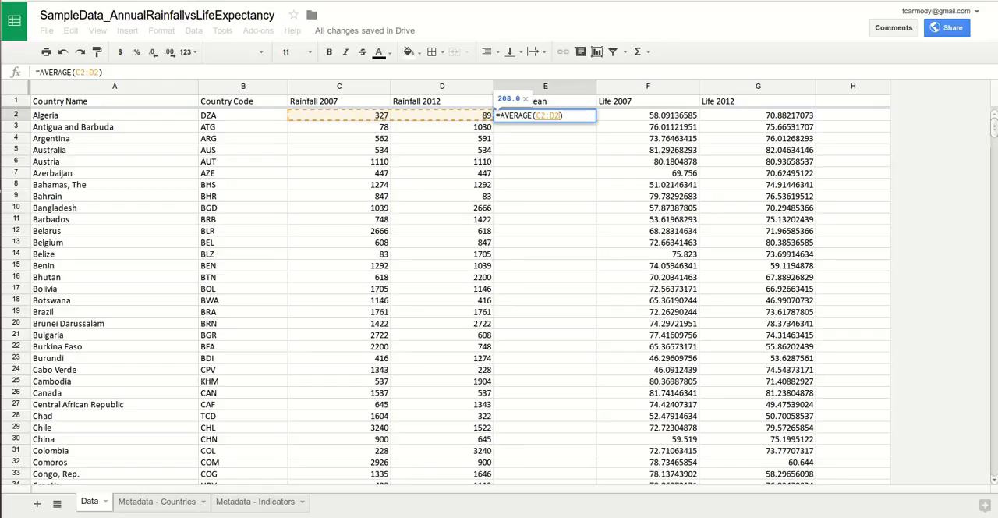
Step: Try neighbouring single cells such as D3 and E3 as the reference in the E2 AVERAGE formula
key(Down)
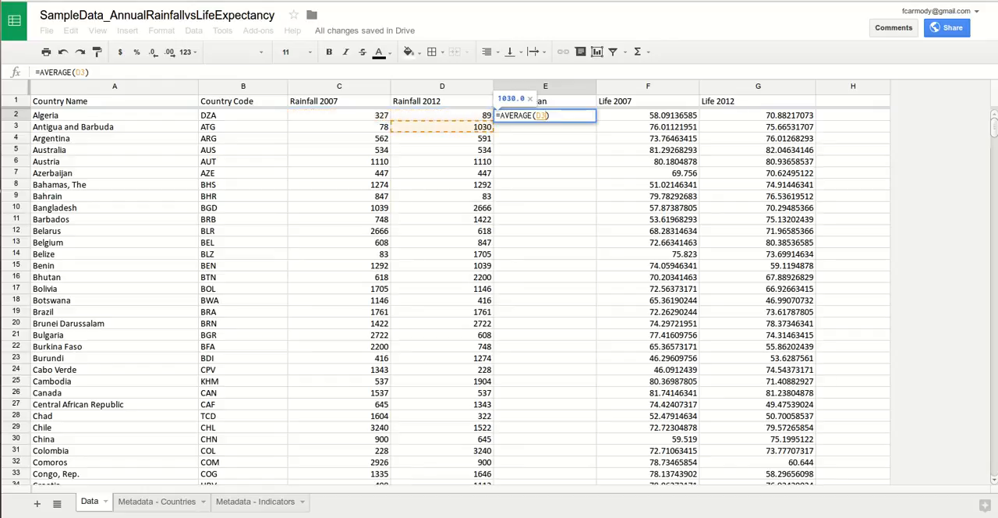
key(Up)
key(Left)
key(Down)
key(Right)
key(Right)
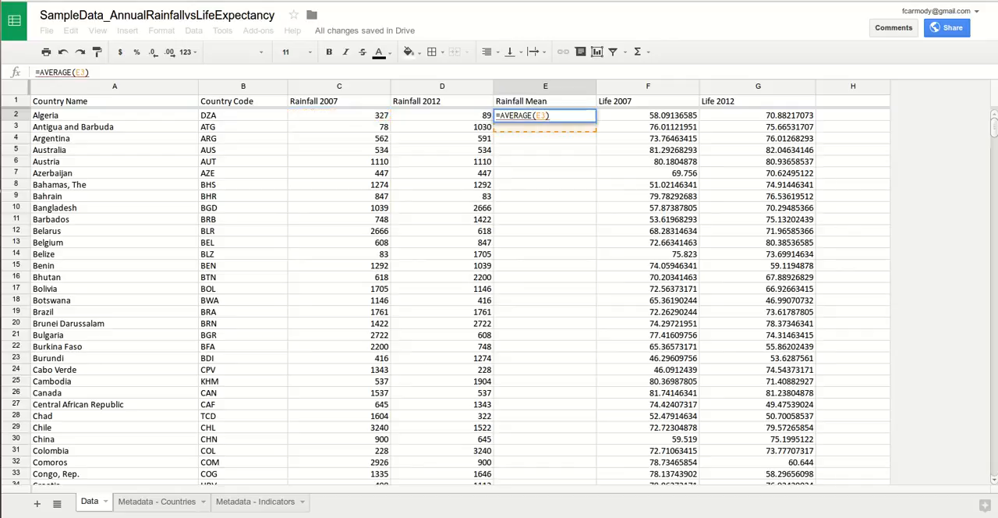
Step: Set the AVERAGE formula in cell E2 to the range C2:D2 and enter it
key(Up)
key(Left)
key(Left)
key(shift+Right)
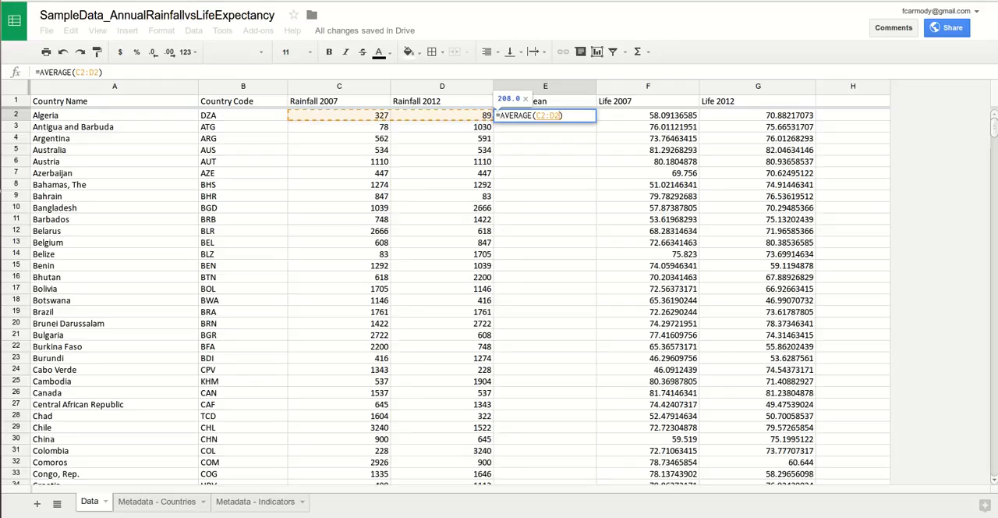
key(Return)
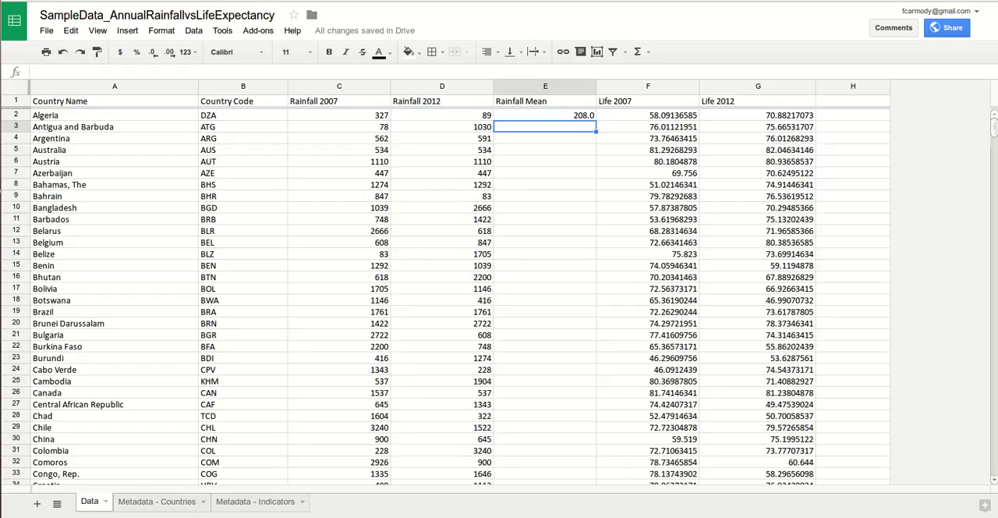
Step: Check the formula in cell E2 against its two source rainfall cells, C2 and D2
click(545, 116)
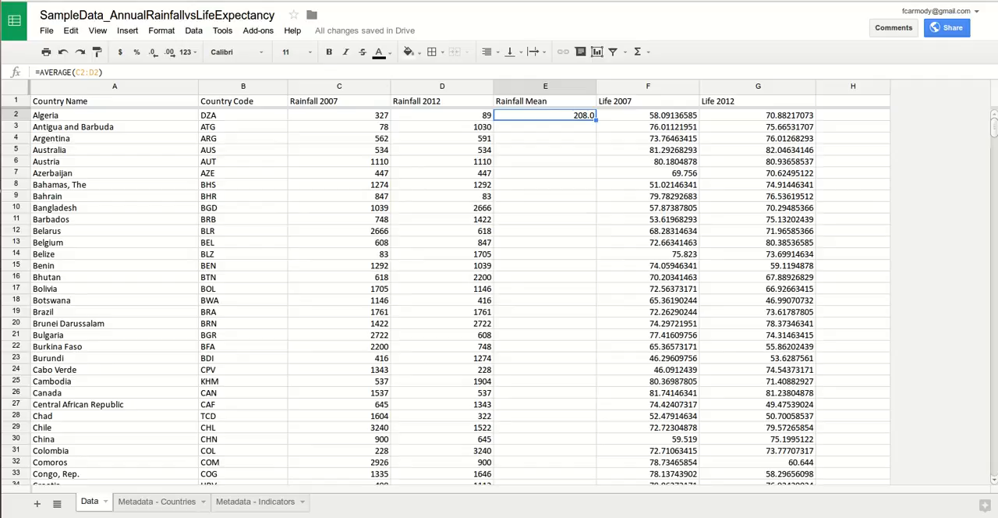
click(339, 116)
click(442, 115)
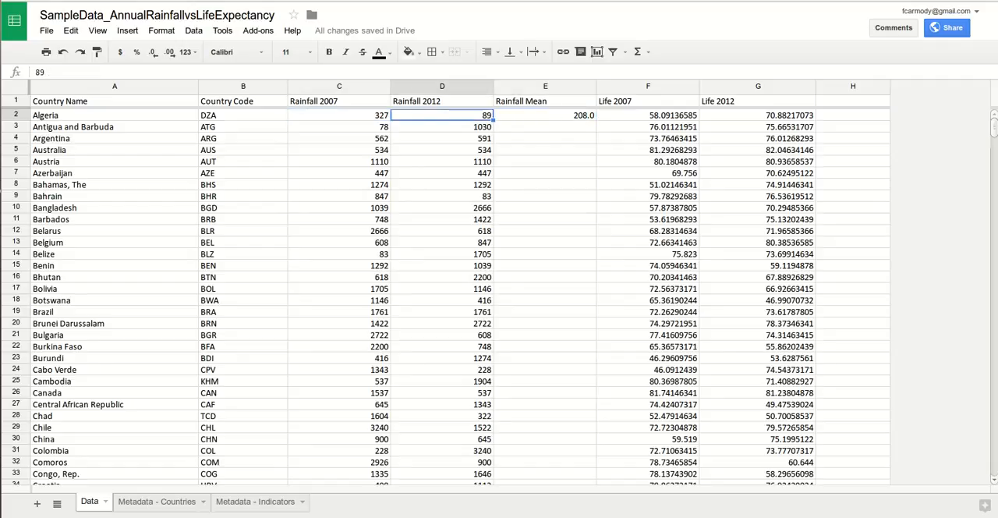
Step: Fill the AVERAGE formula from cell E2 down through cell E4
click(545, 115)
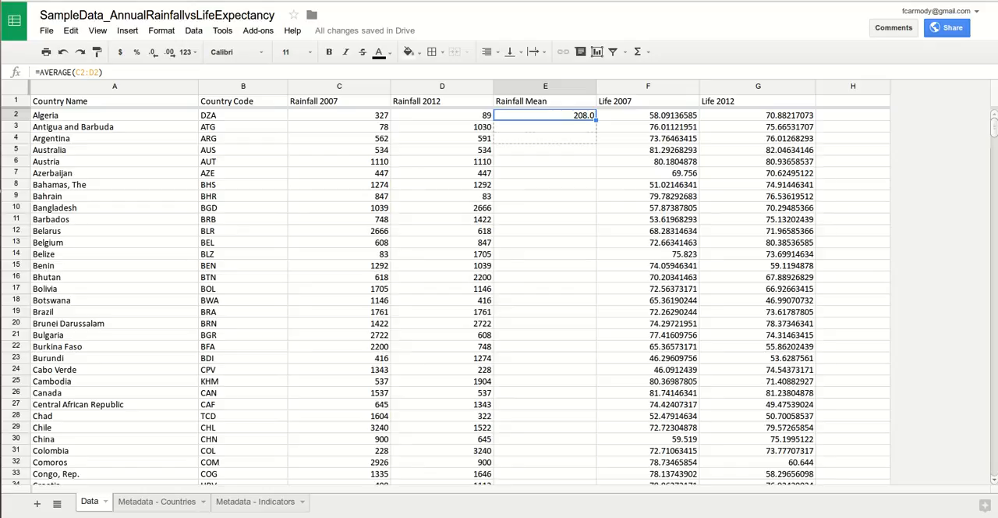
drag(569, 163, 569, 222)
drag(569, 139, 569, 139)
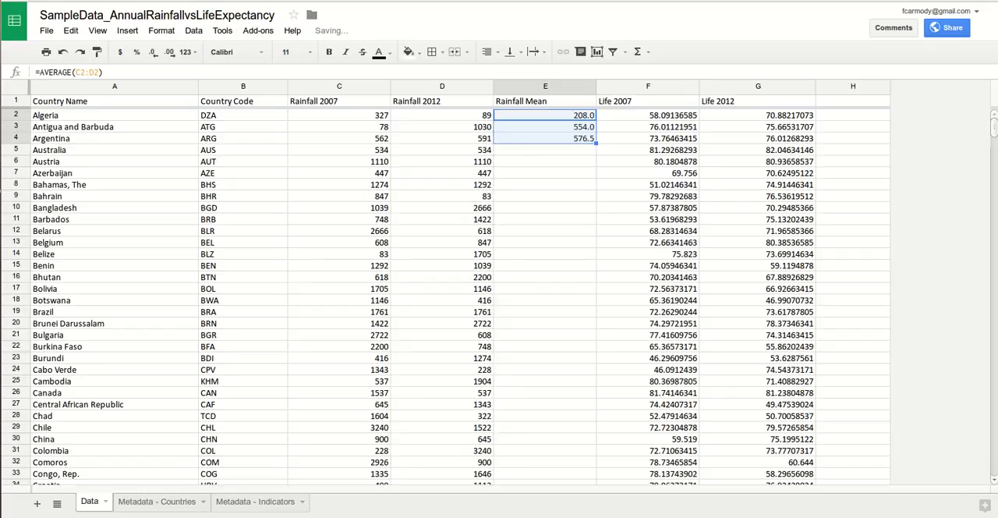
Step: Examine the cell ranges referenced by the AVERAGE formulas in E2 and E3 without changing them
click(549, 116)
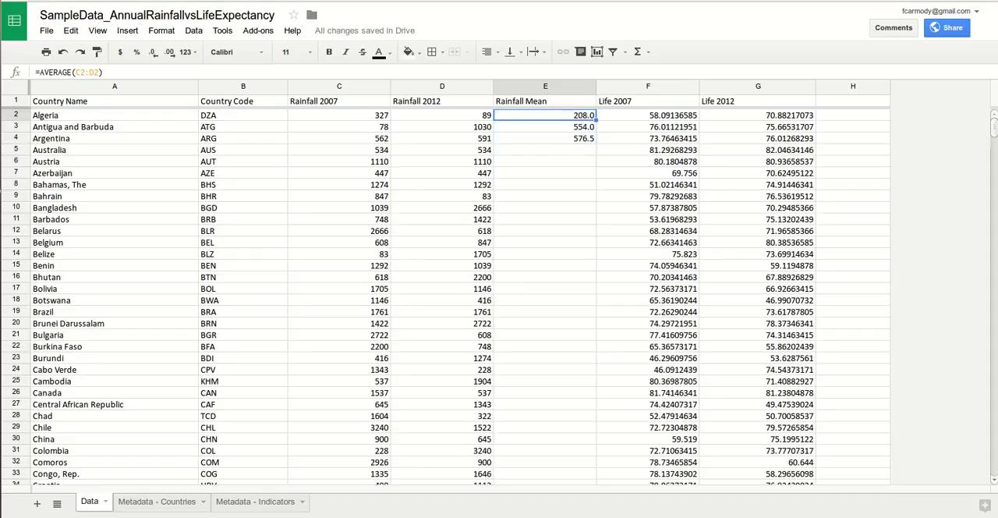
double_click(88, 73)
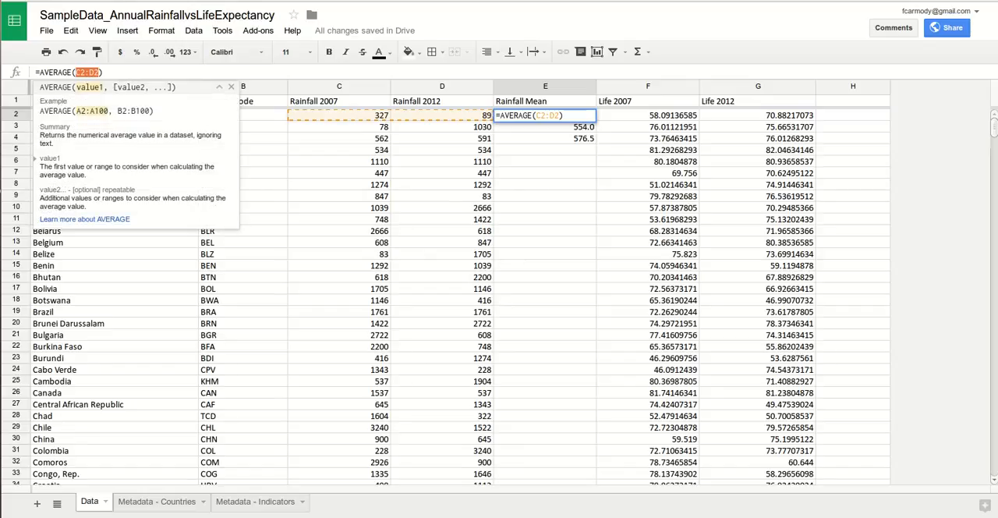
key(Return)
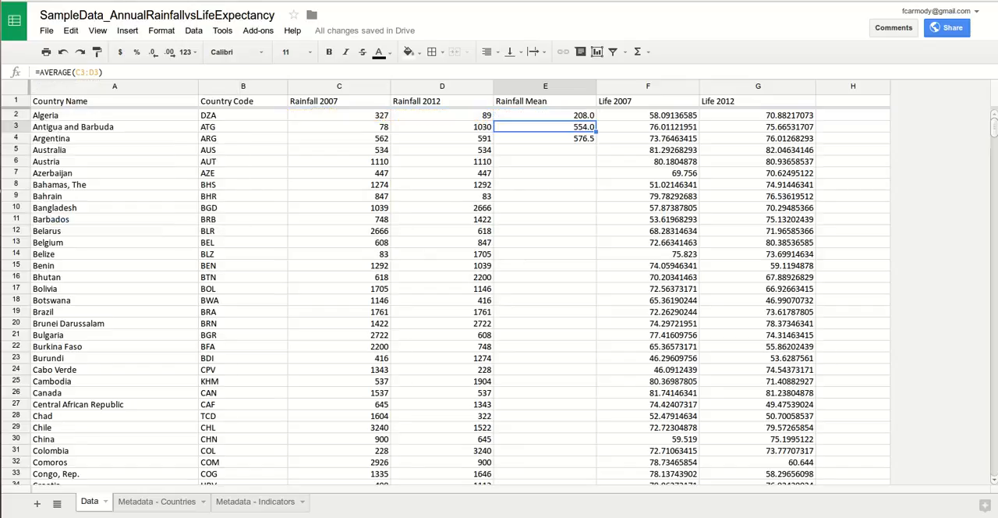
double_click(88, 72)
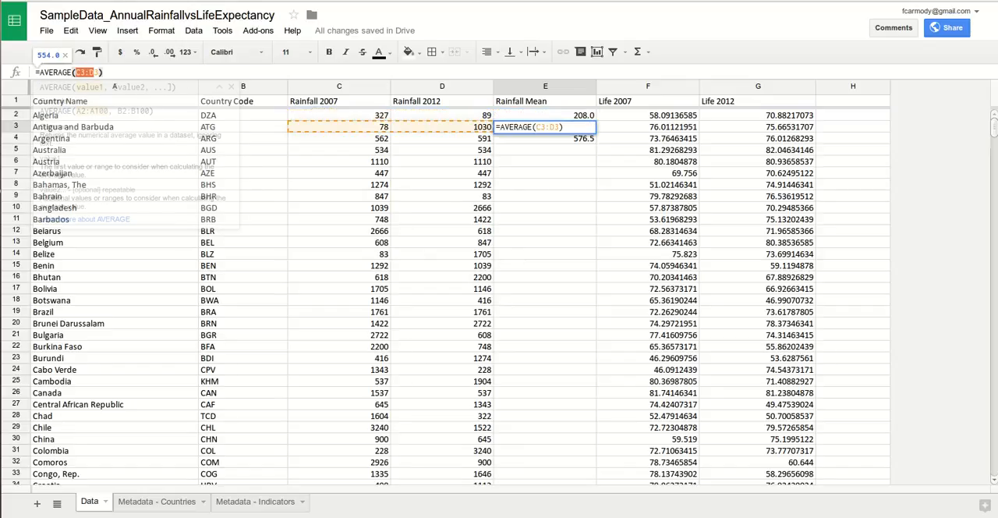
click(544, 173)
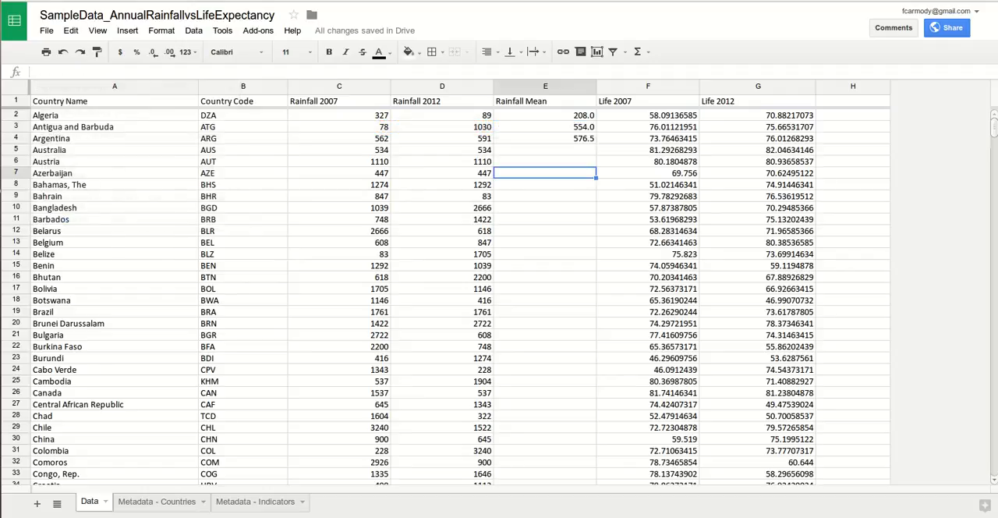
Step: Compare the ranges highlighted by the Rainfall Mean formulas in cells E4, E3 and E2, row by row
click(545, 139)
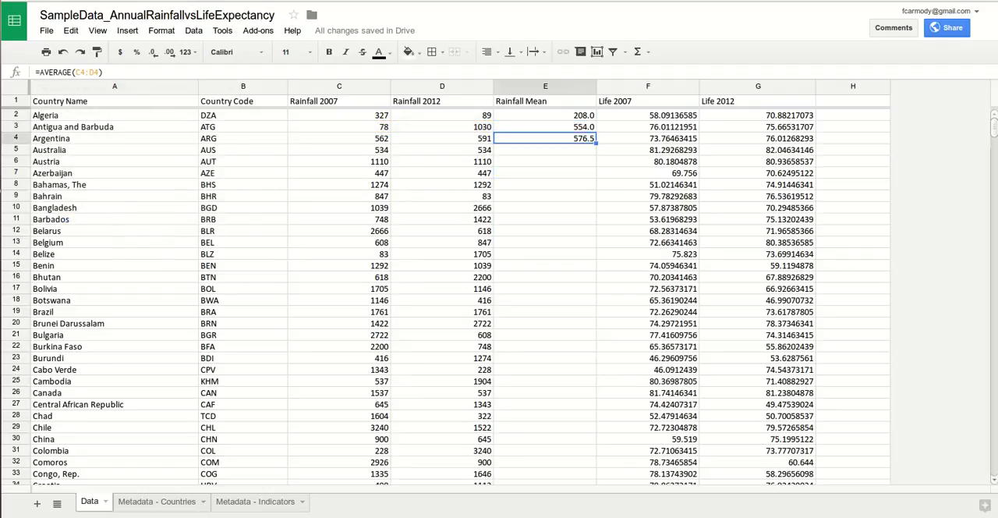
double_click(545, 138)
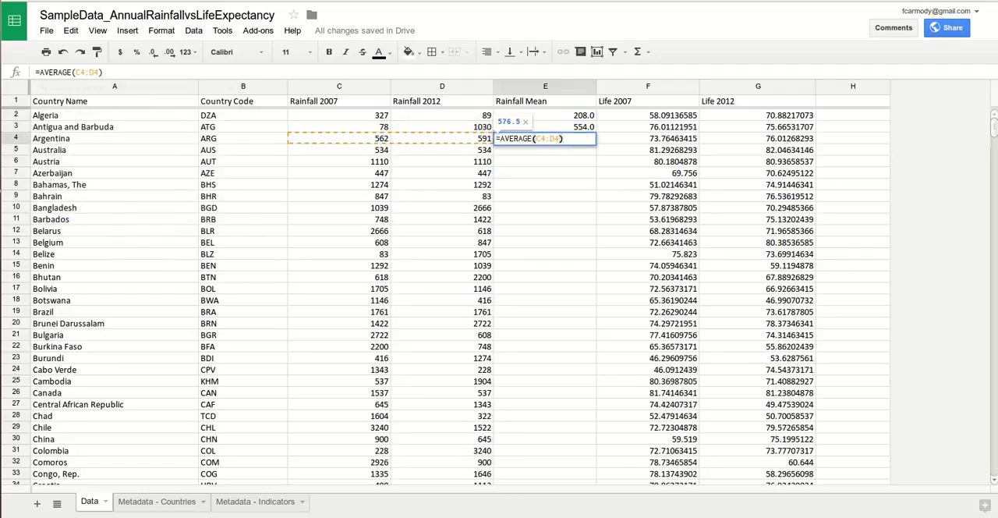
click(550, 138)
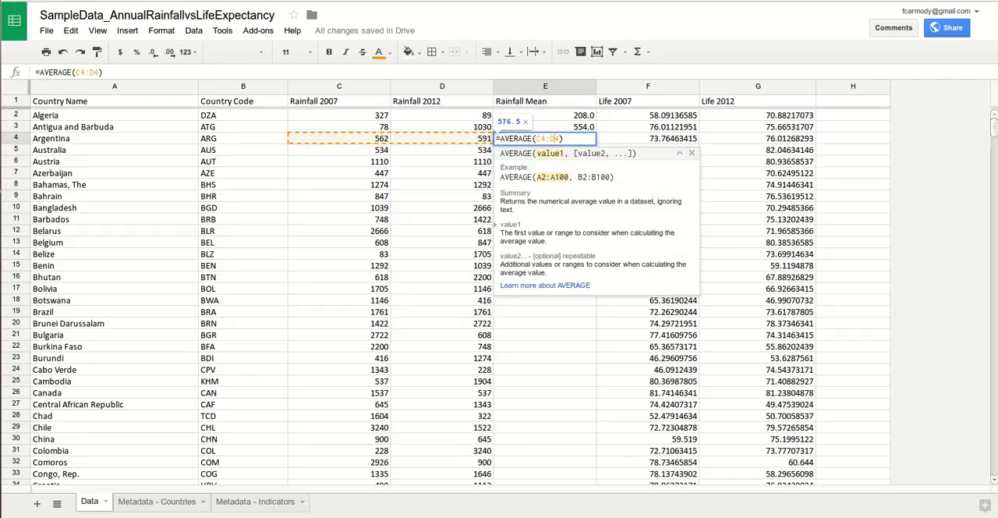
double_click(553, 127)
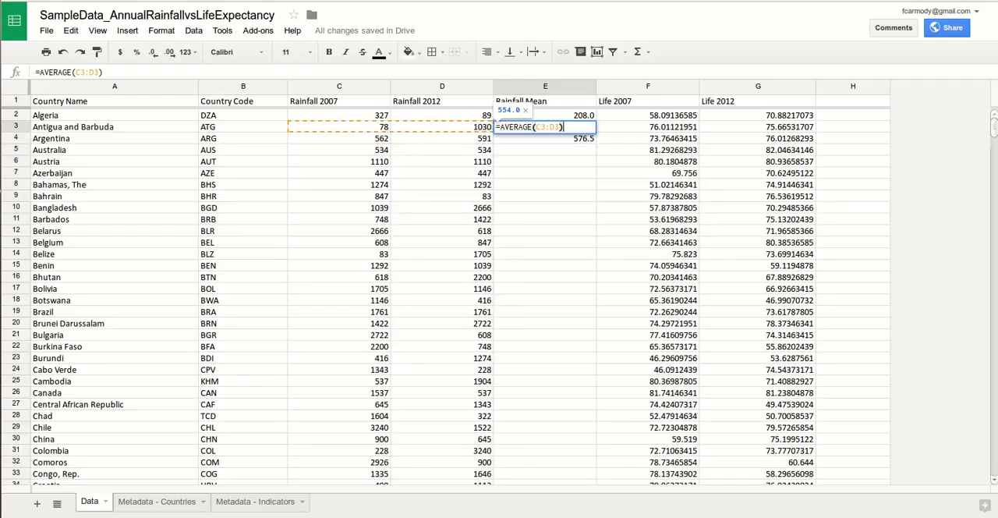
double_click(552, 116)
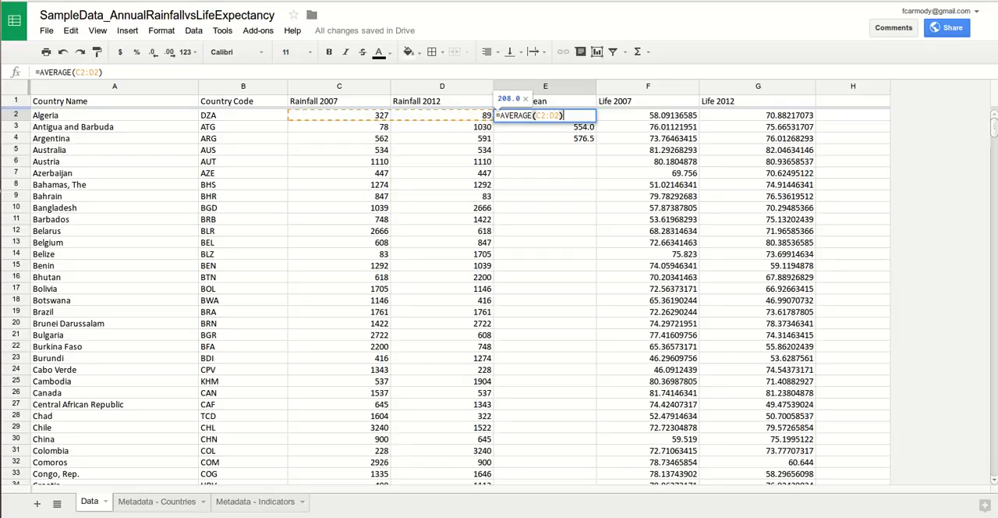
double_click(552, 127)
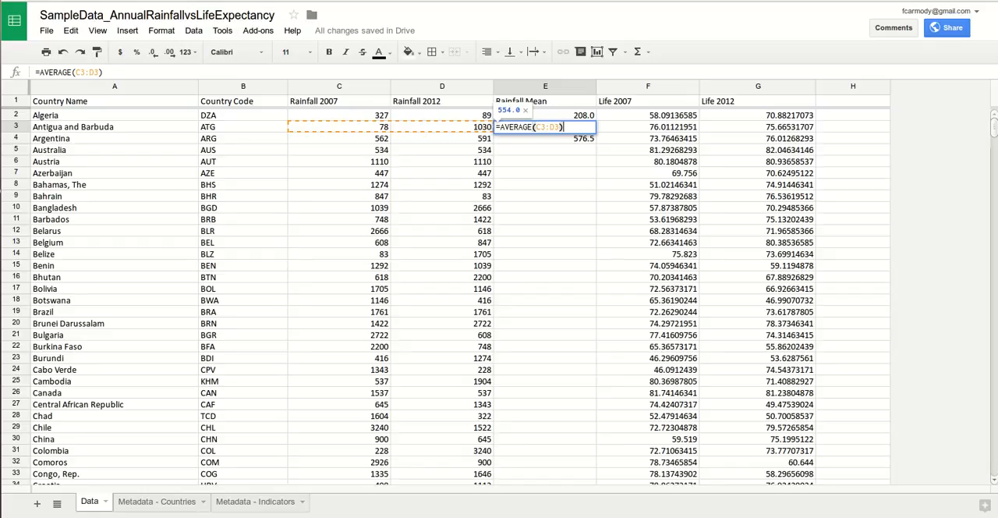
key(Return)
key(Return)
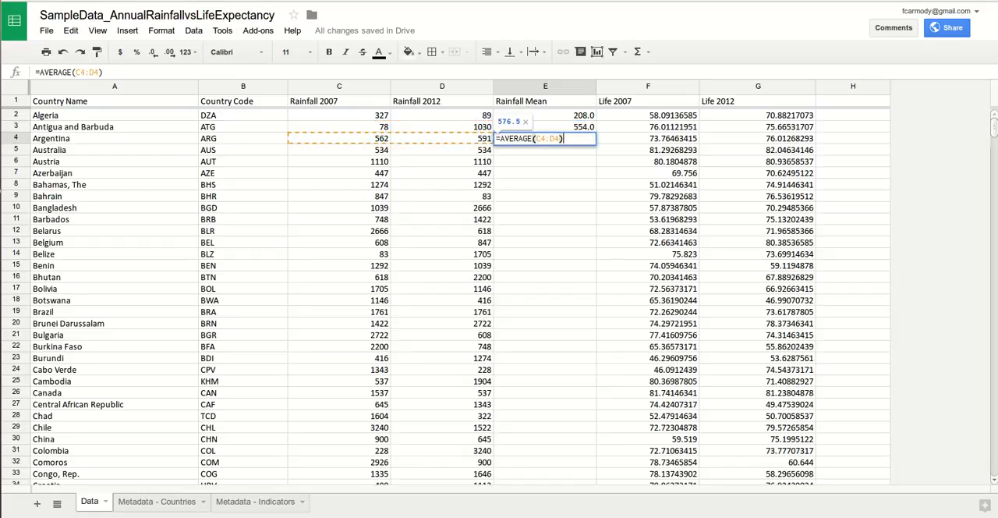
Step: Fill the Rainfall Mean formulas in cells E2 to E4 down through cell E22
click(552, 127)
click(545, 138)
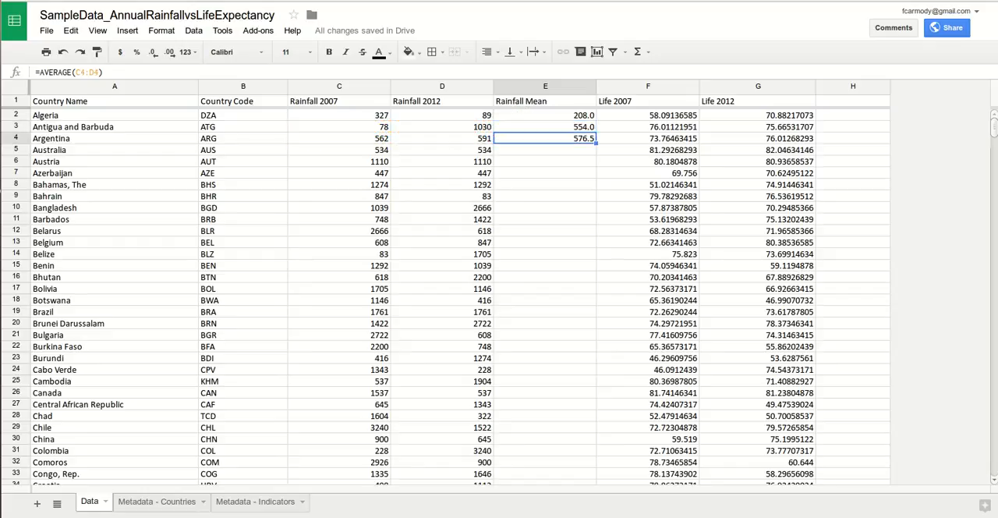
drag(545, 115, 545, 138)
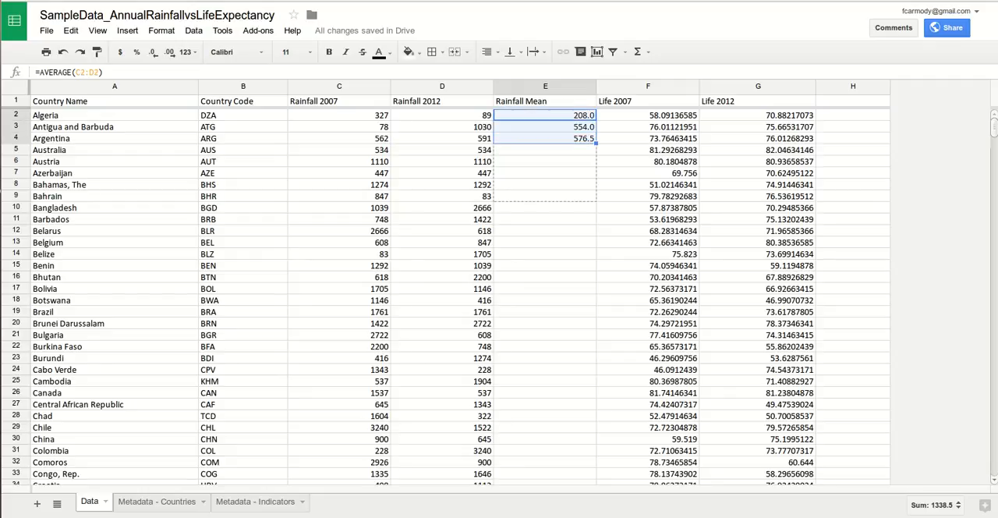
drag(595, 350, 595, 351)
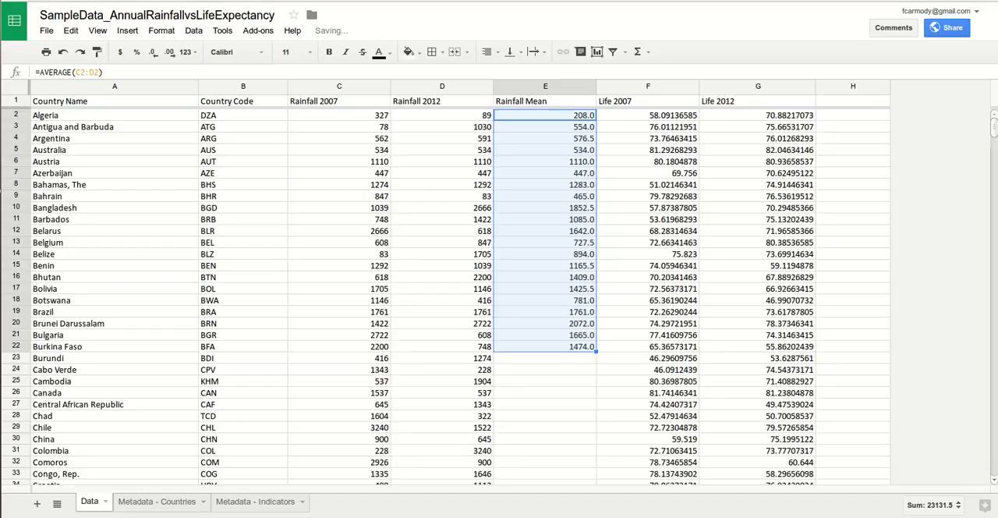
Step: Examine the AVERAGE formulas row by row down the filled Rainfall Mean column, including the cell range highlighted by E14
click(545, 161)
click(545, 173)
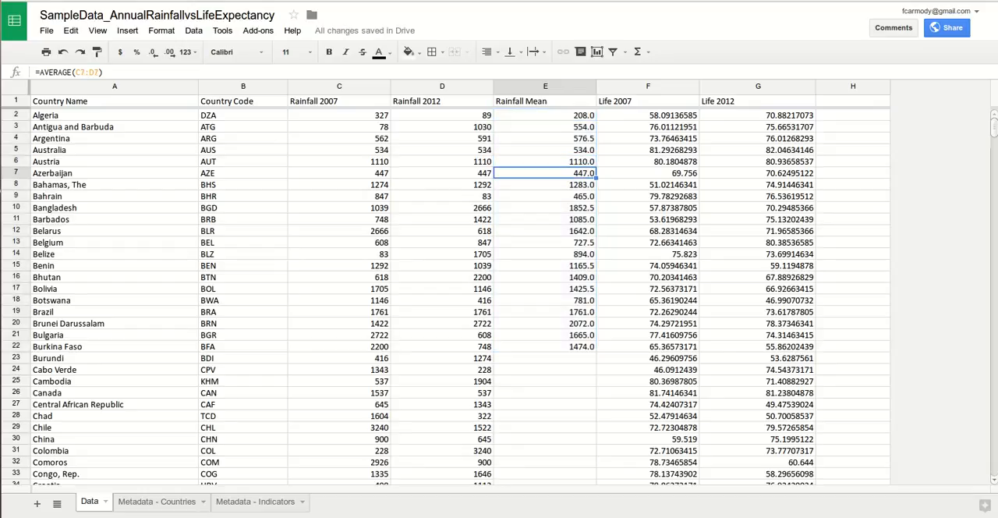
key(Down)
key(Down)
key(Down)
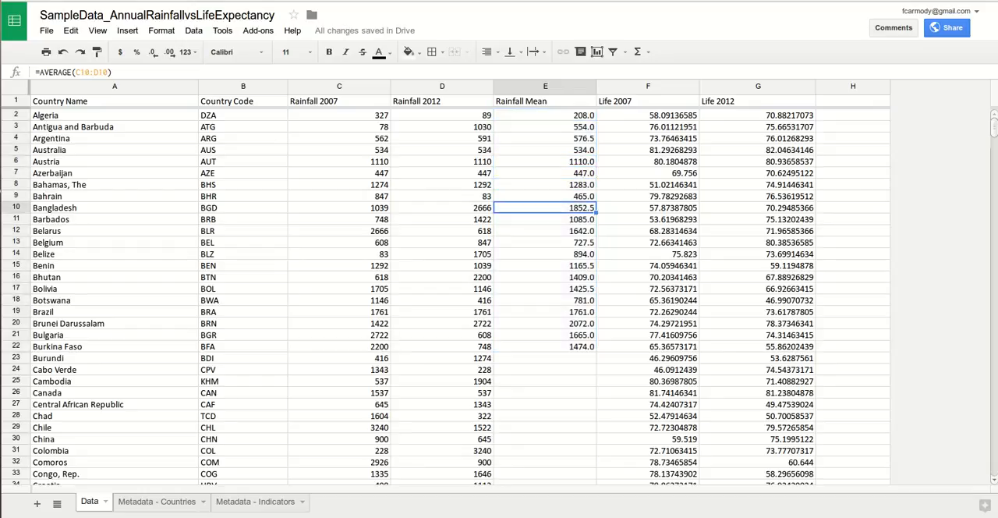
key(Down)
key(Down)
key(Down)
key(Down)
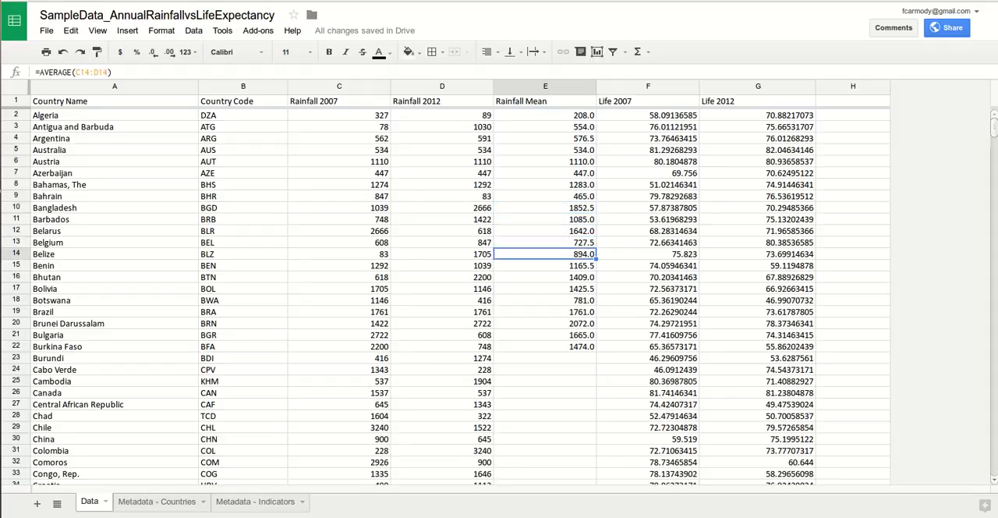
key(F2)
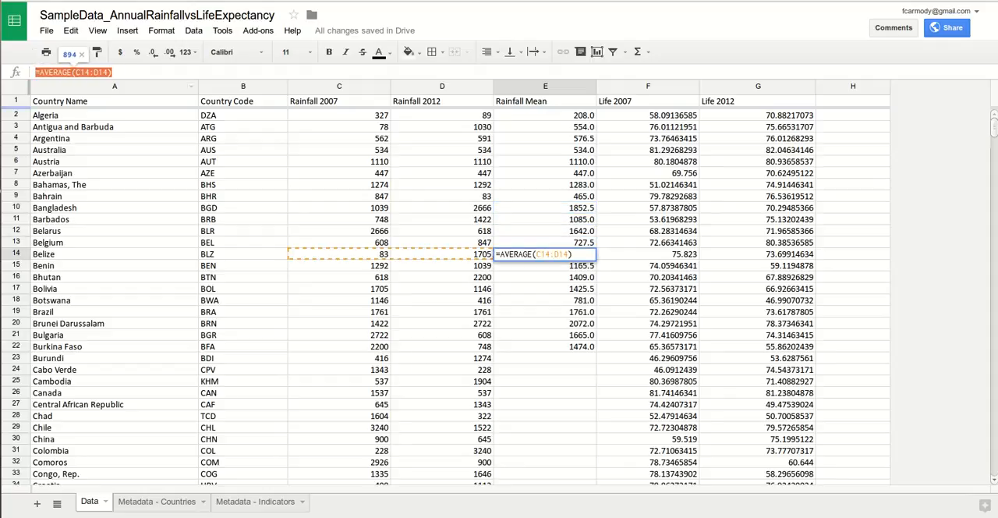
key(Escape)
key(Down)
key(Down)
key(Down)
key(Down)
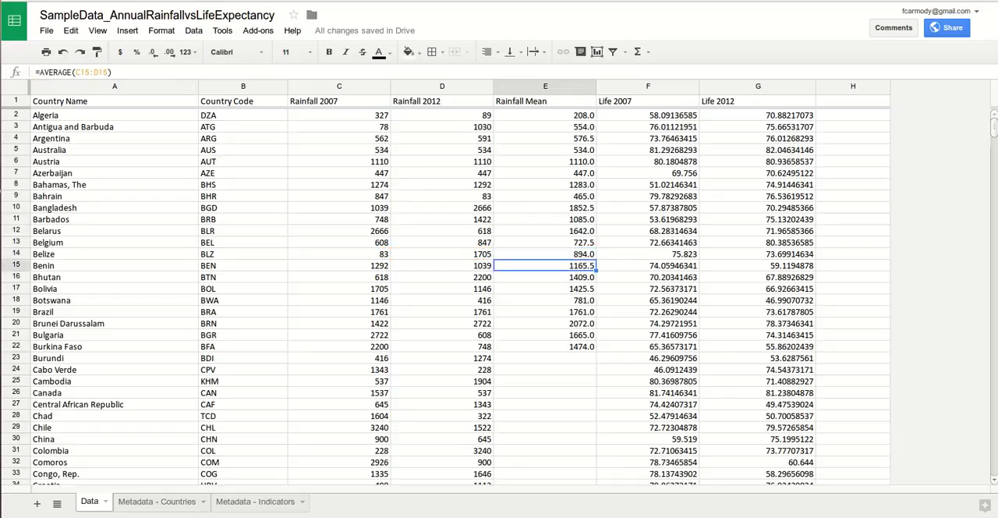
Step: Fill the AVERAGE formula from cell E22 down to Zimbabwe's row, cell E138
key(Down)
key(Down)
key(Down)
key(Down)
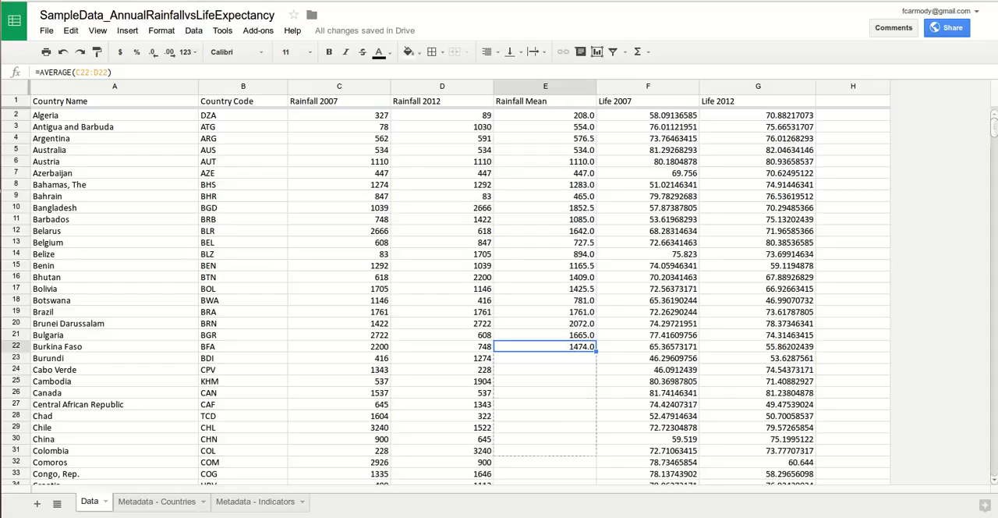
drag(595, 481, 596, 481)
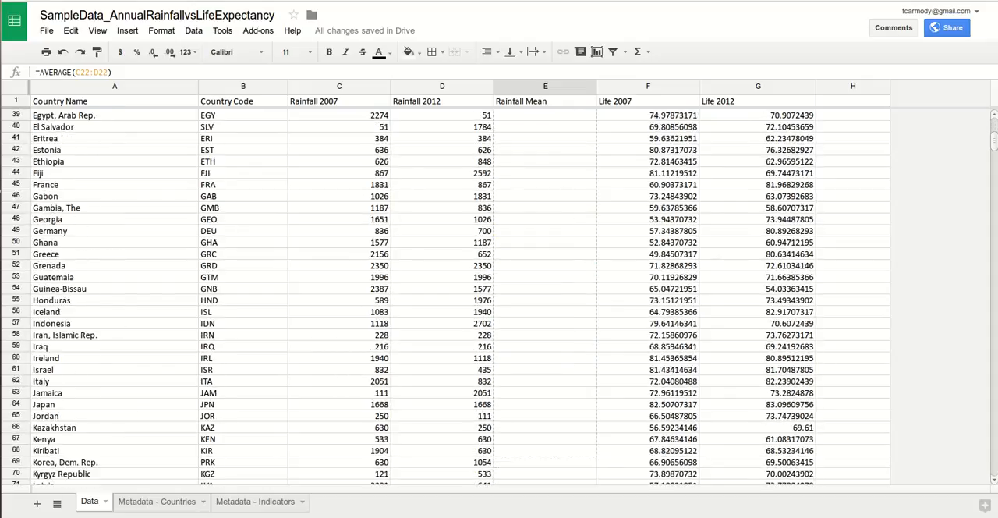
drag(595, 431, 595, 351)
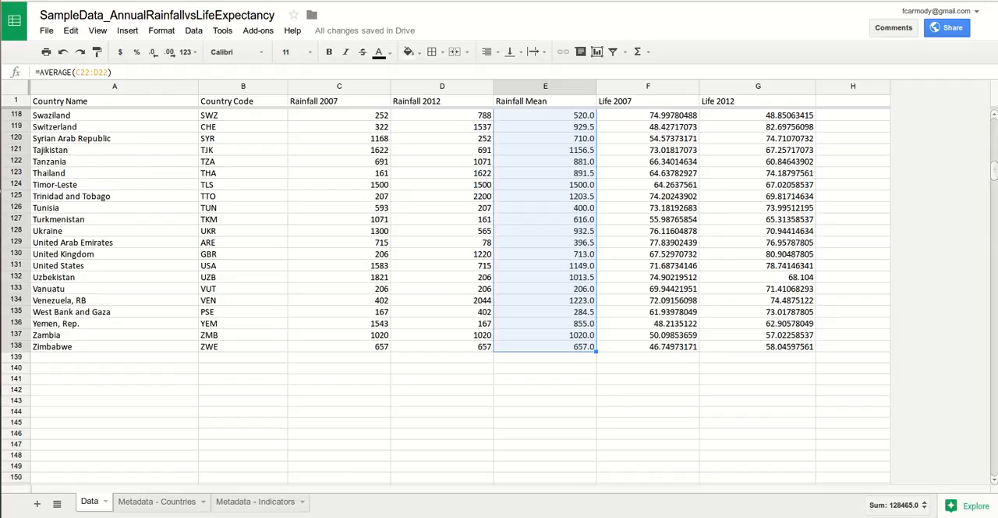
Step: Enter the column header "Life Mean" in cell H1, beside the Life 2012 column
scroll(499, 296, up, 20)
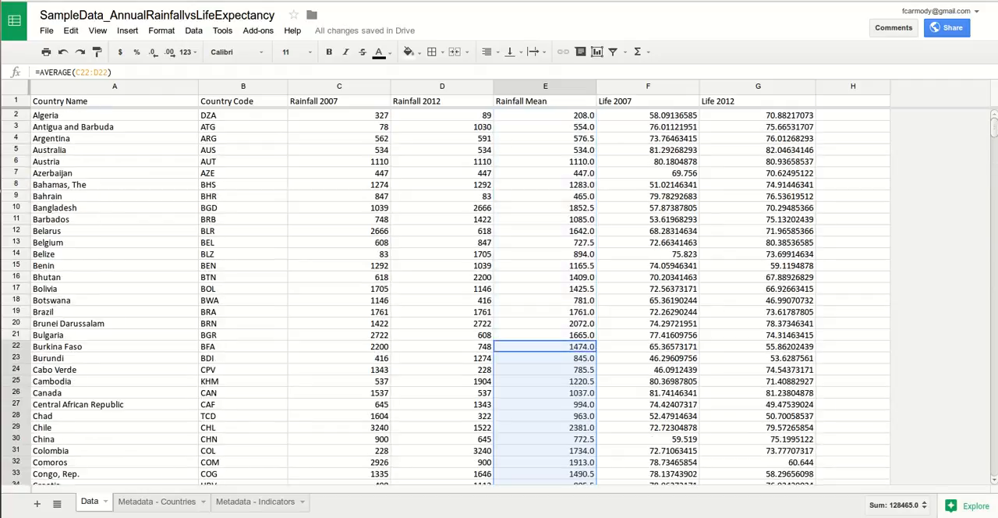
click(853, 115)
click(853, 101)
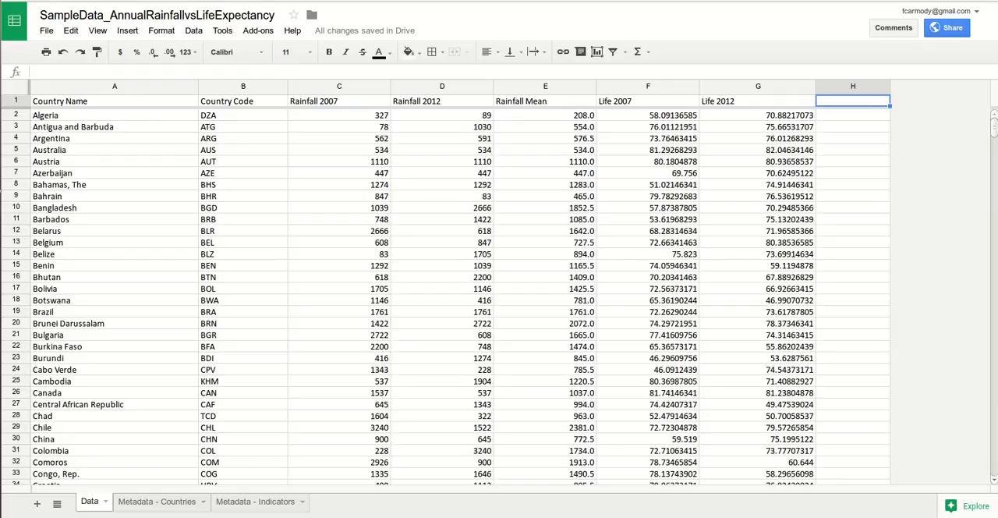
text(Life Mean)
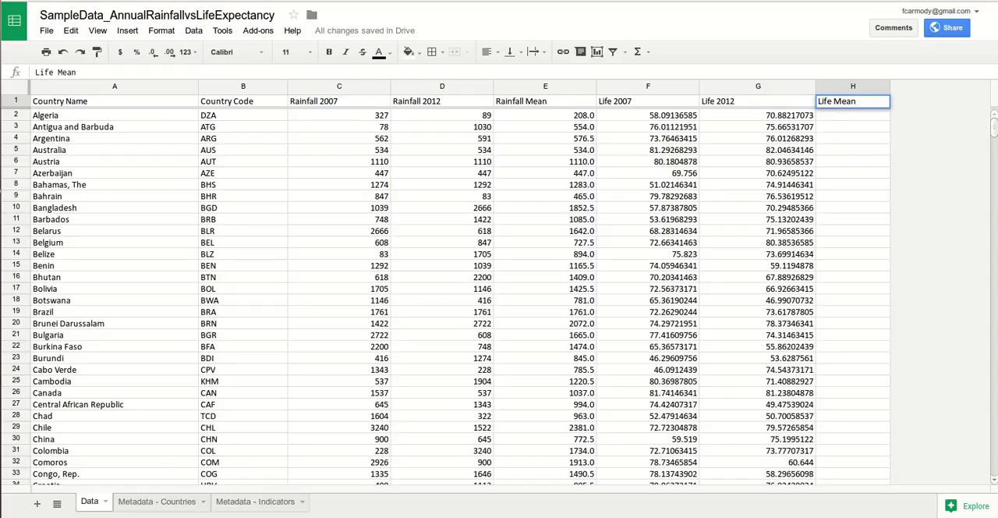
key(Return)
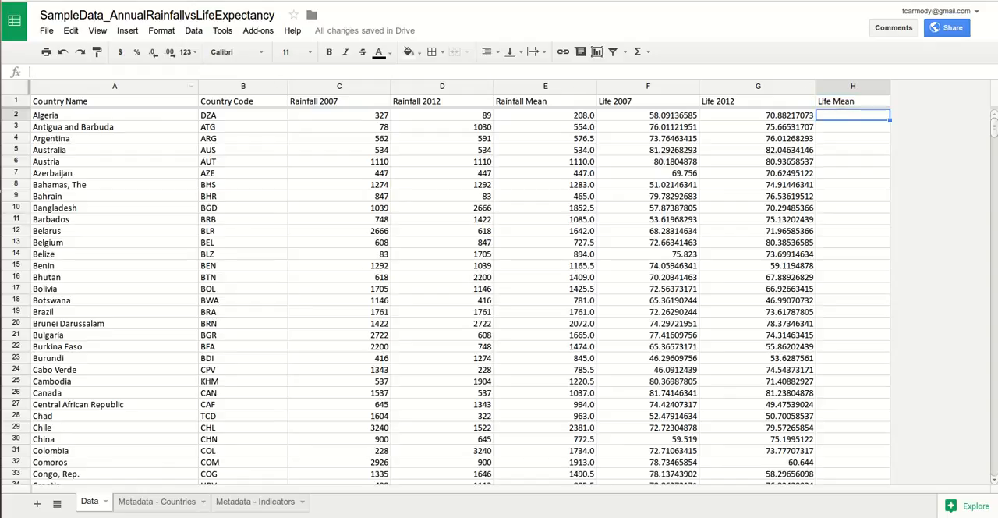
click(36, 73)
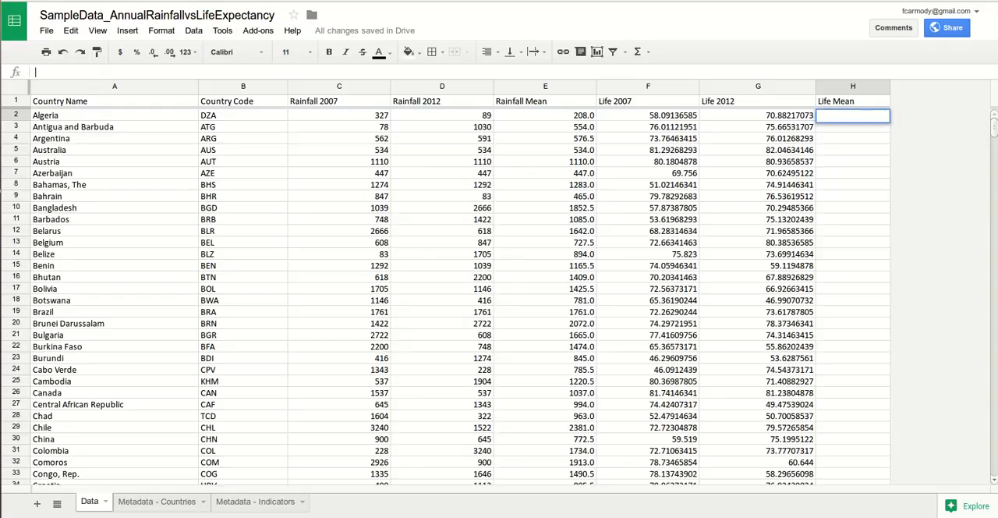
click(193, 30)
click(193, 31)
click(193, 30)
mouse_move(127, 30)
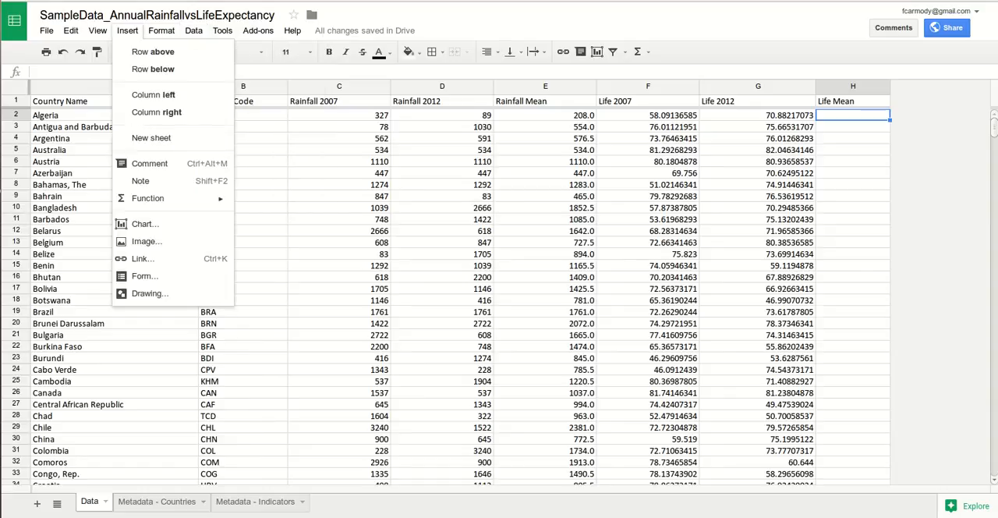
mouse_move(147, 198)
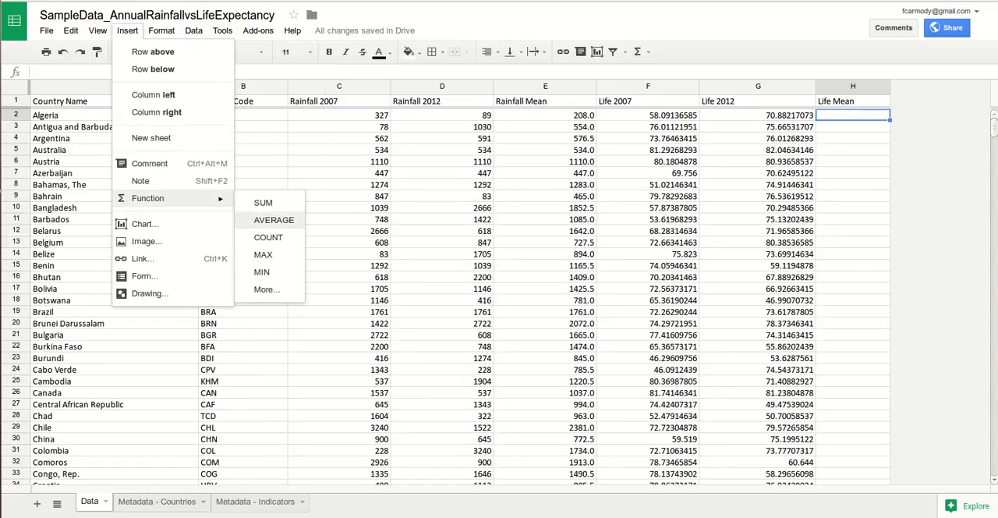
click(283, 72)
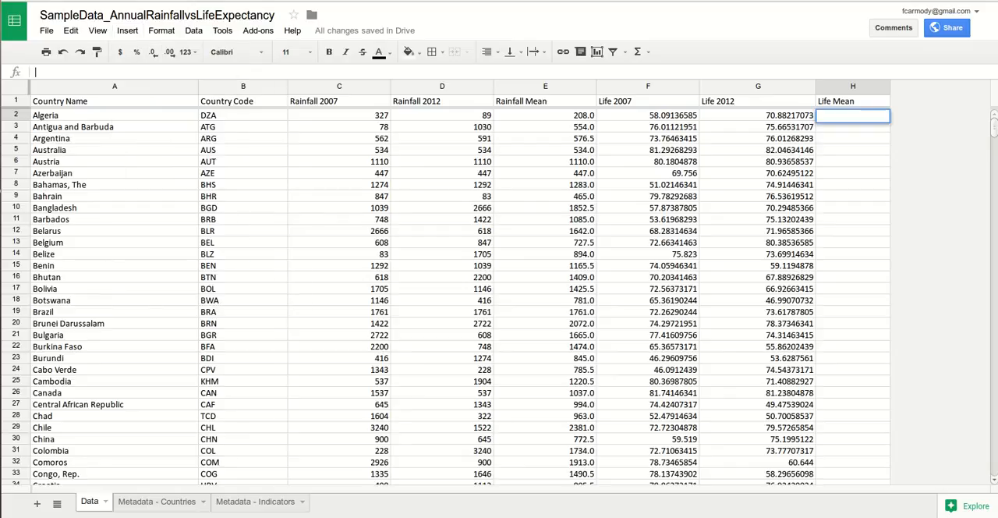
text(=)
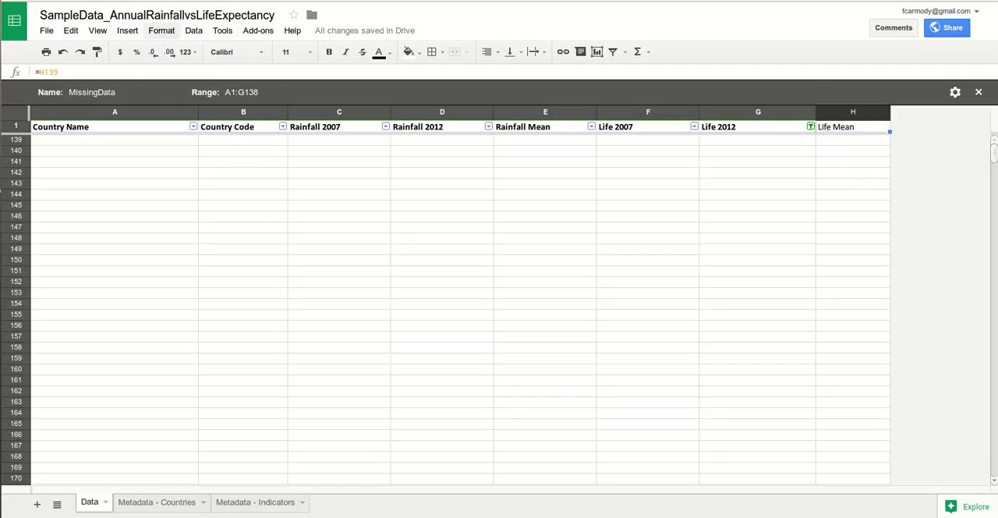
Step: Turn off the MissingData filter view so the sheet uses no filter view
click(162, 30)
mouse_move(98, 30)
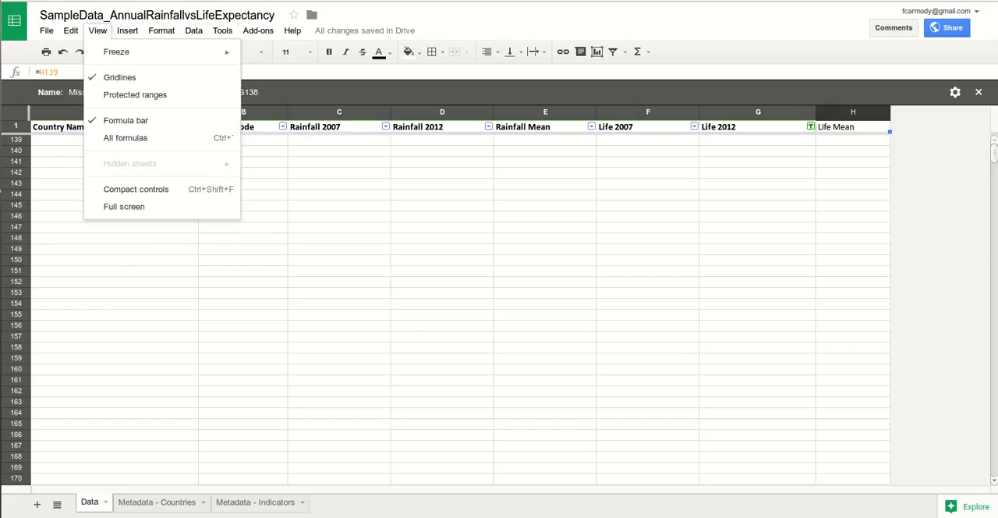
mouse_move(194, 30)
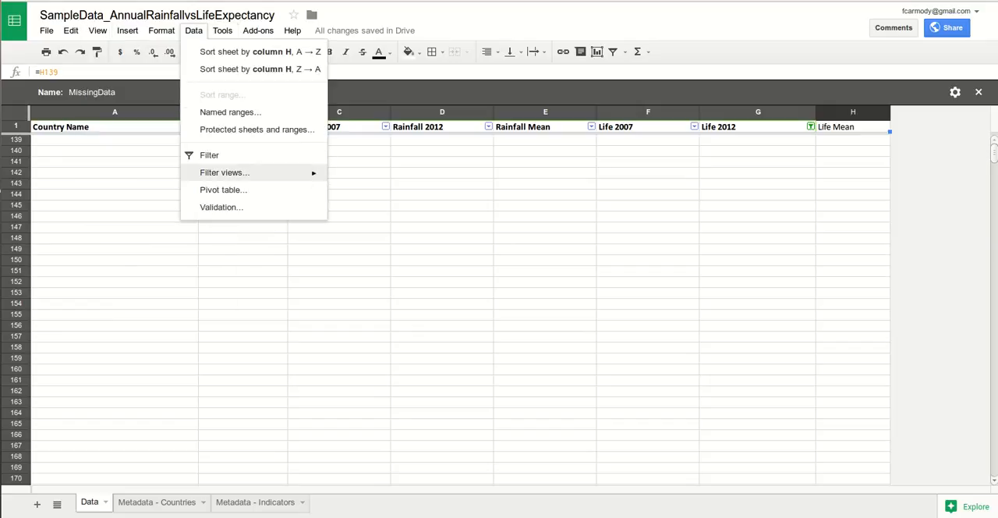
mouse_move(234, 172)
click(357, 220)
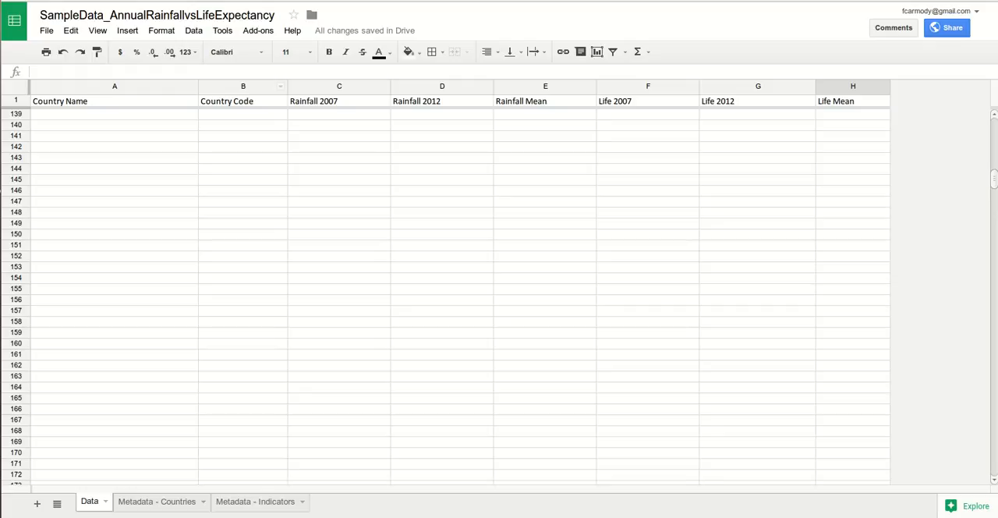
Step: Begin a formula with the AVERAGE function in cell H2, Algeria's Life Mean
drag(994, 178, 994, 126)
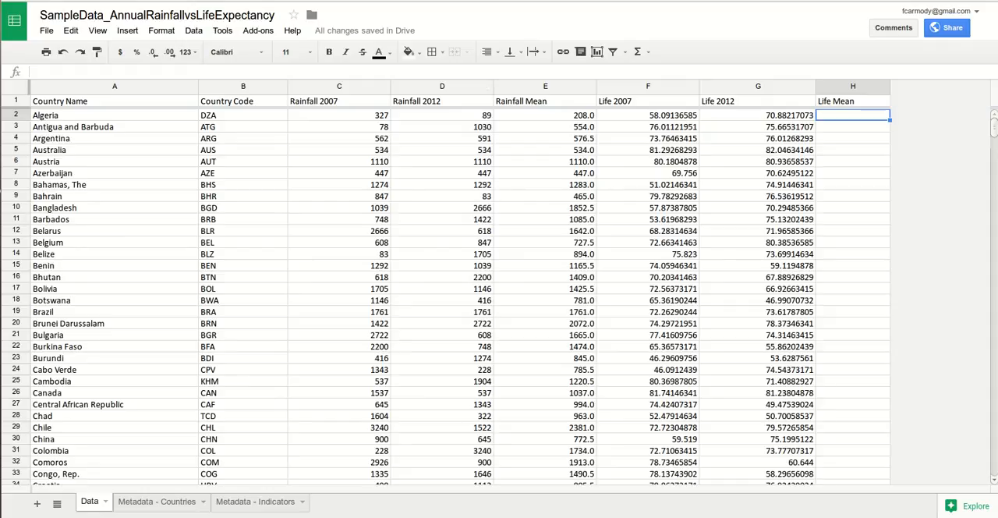
key(Return)
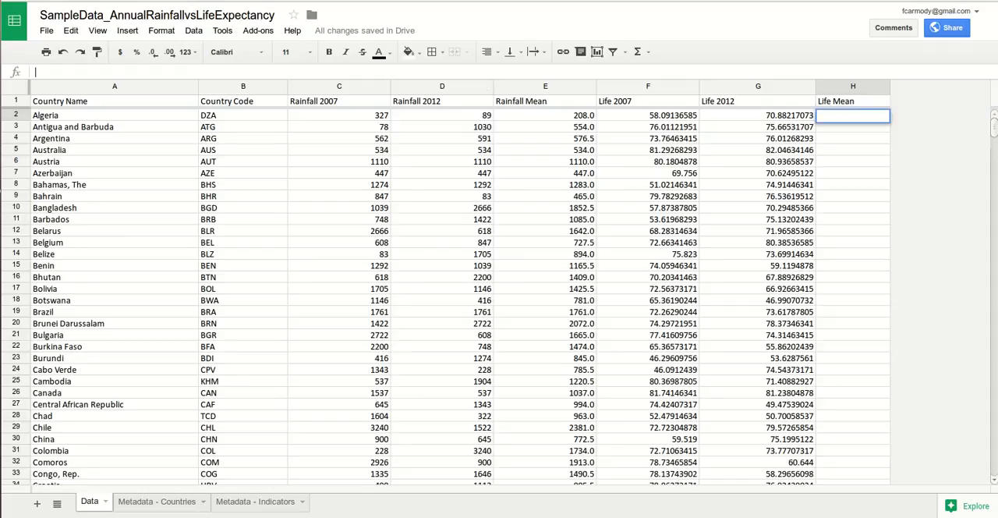
text(=)
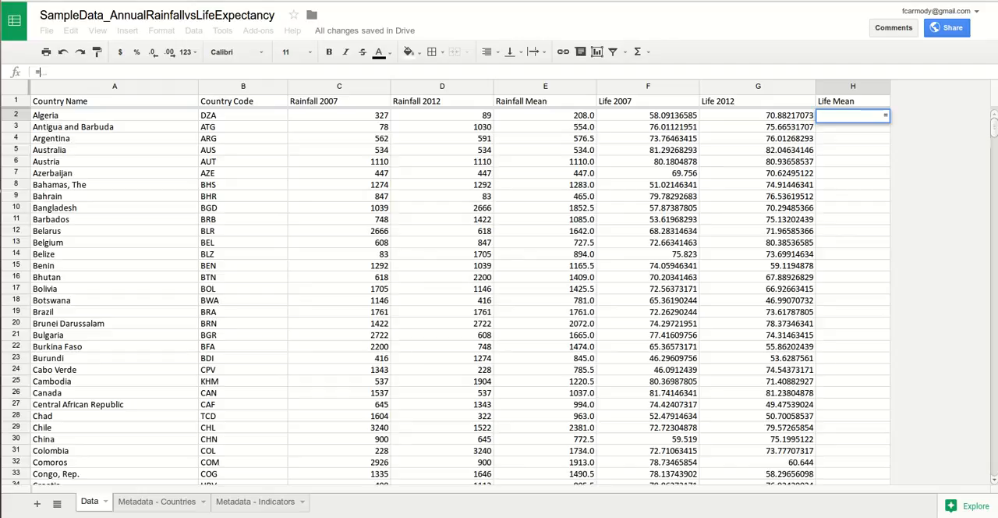
text(AVERA)
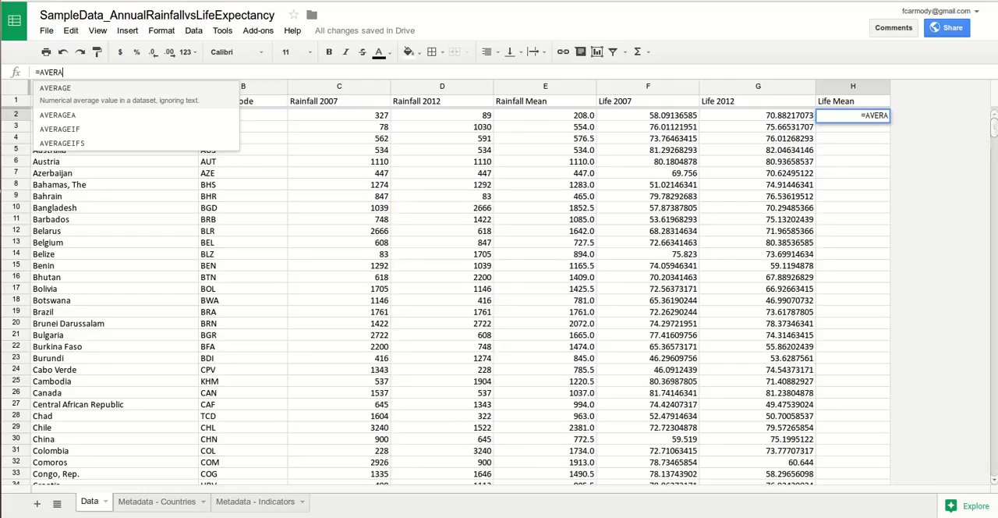
text(G)
drag(69, 73, 40, 73)
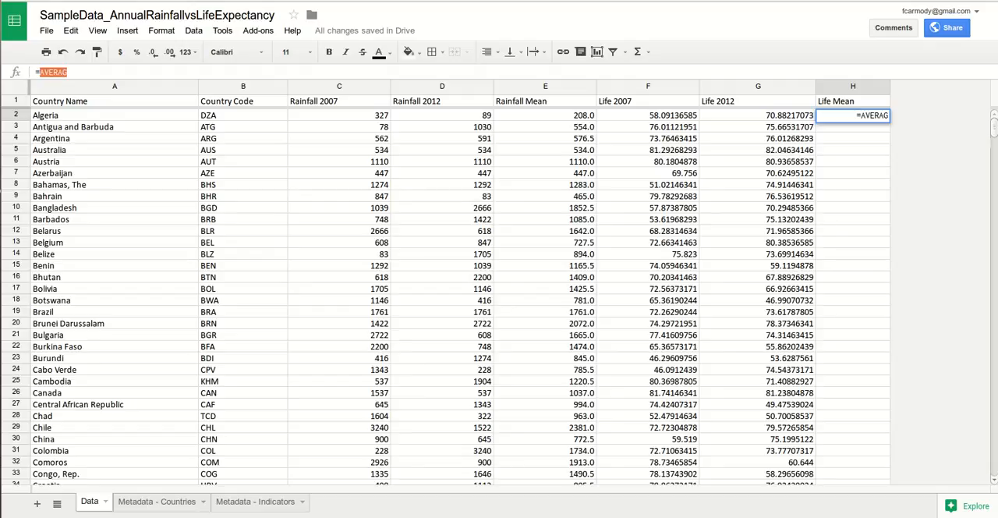
text(av)
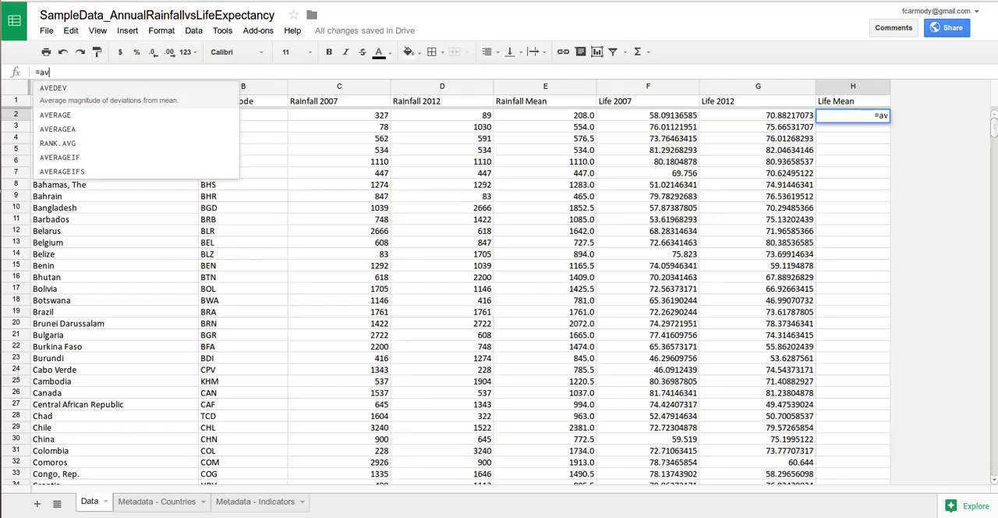
text(erg)
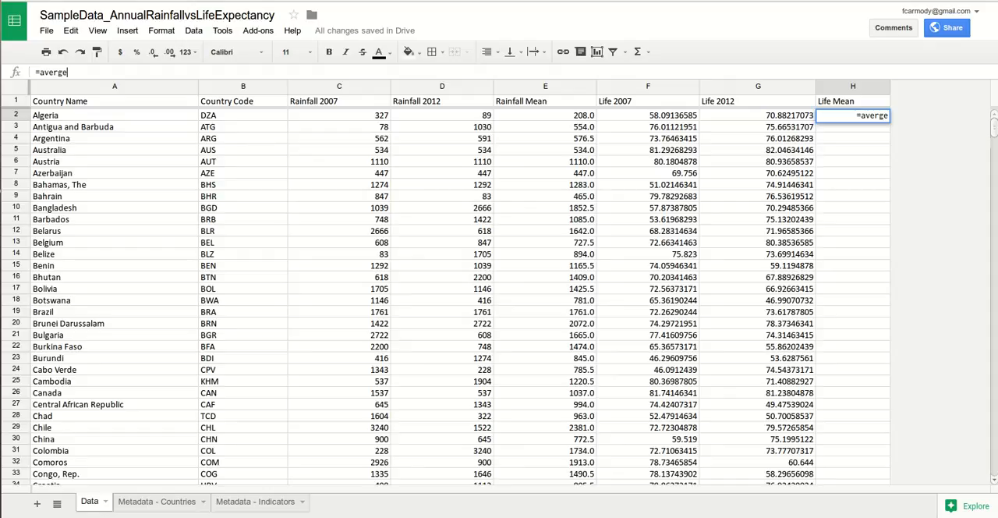
key(BackSpace)
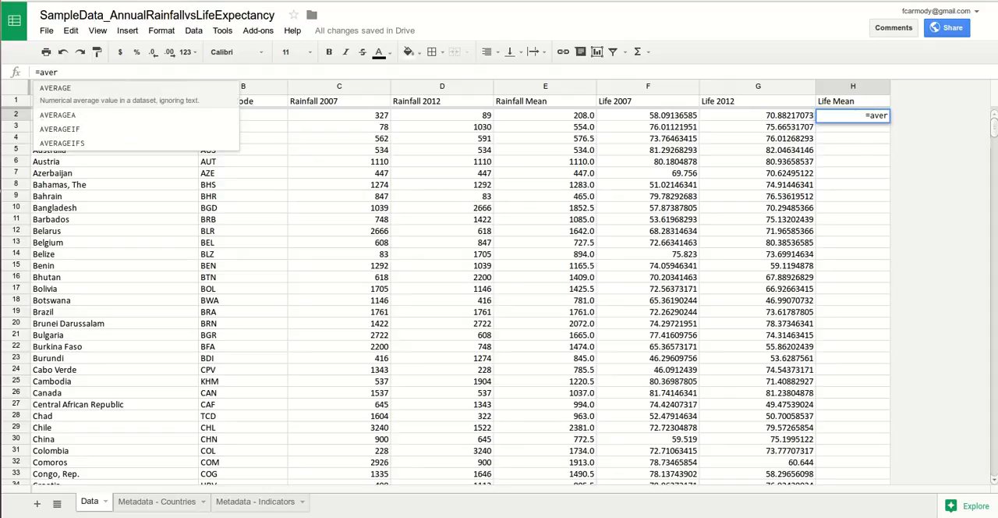
key(Tab)
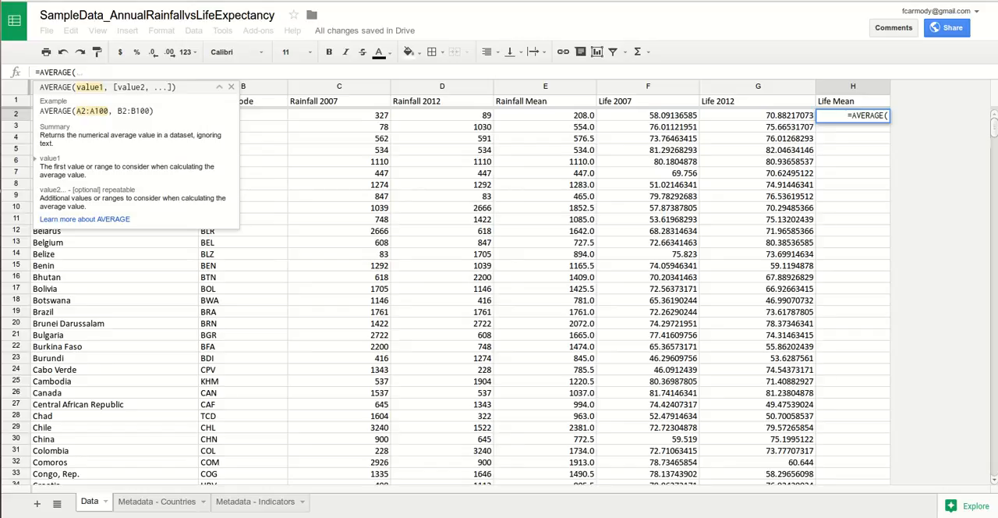
Step: Complete the formula in H2 as =AVERAGE(F2:G2) and enter it
text(F)
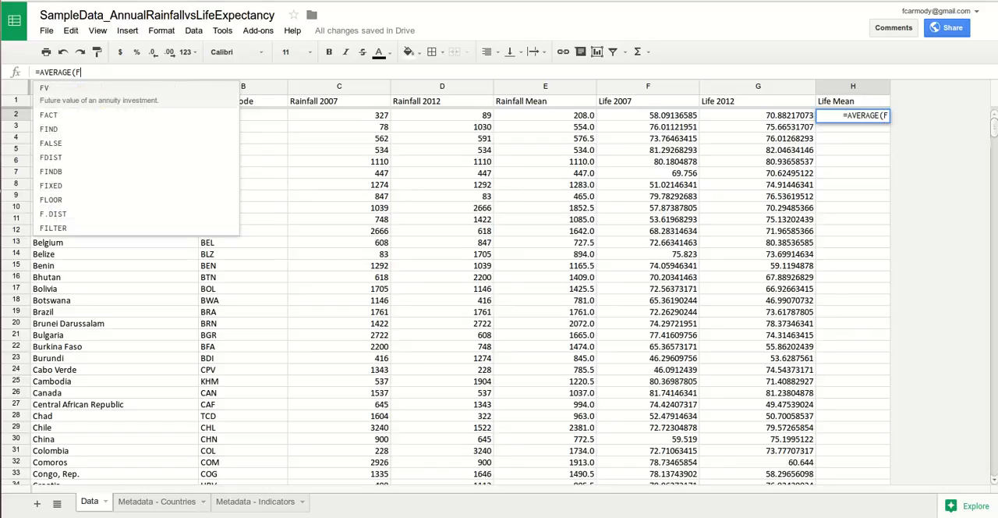
text(2:)
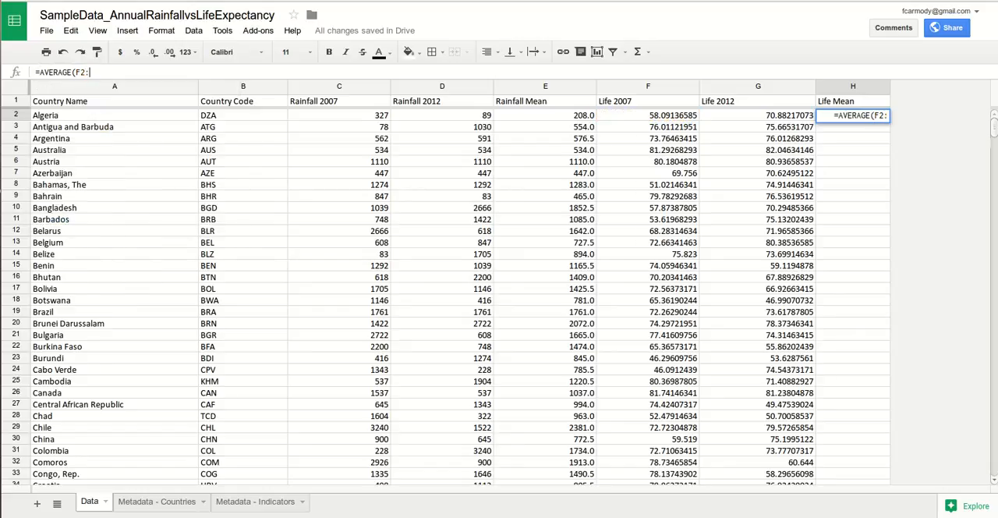
text(G2))
key(Return)
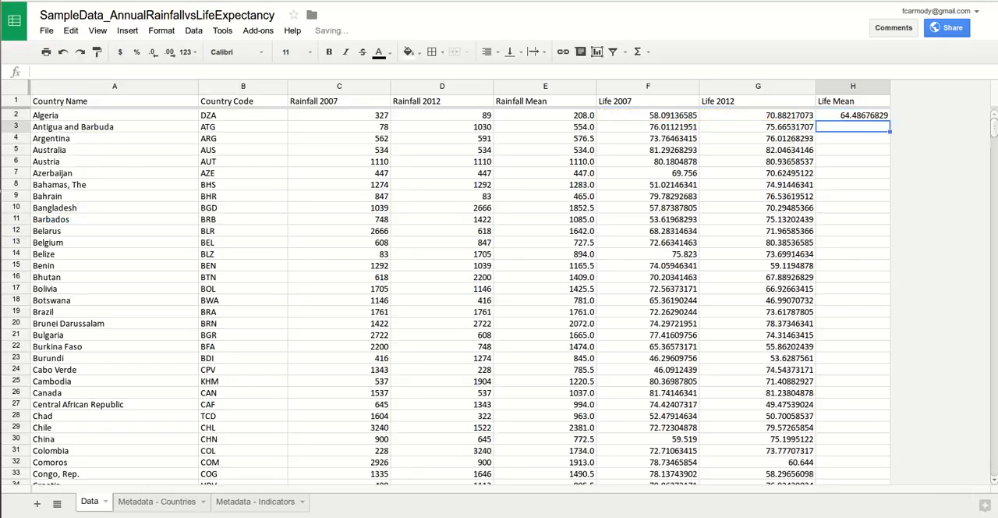
Step: Fill the AVERAGE formula in H2 down the Life Mean column to Zimbabwe's row 138
click(852, 116)
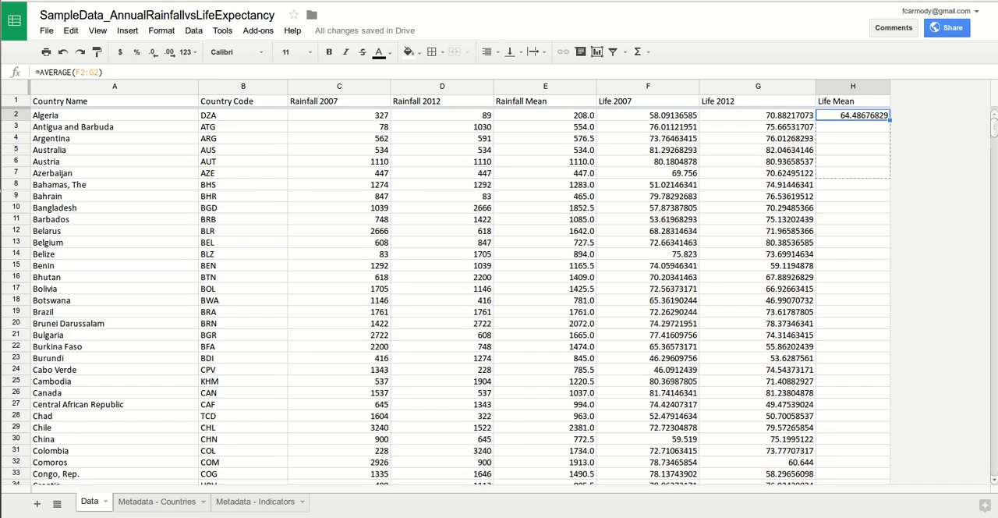
drag(889, 312, 890, 337)
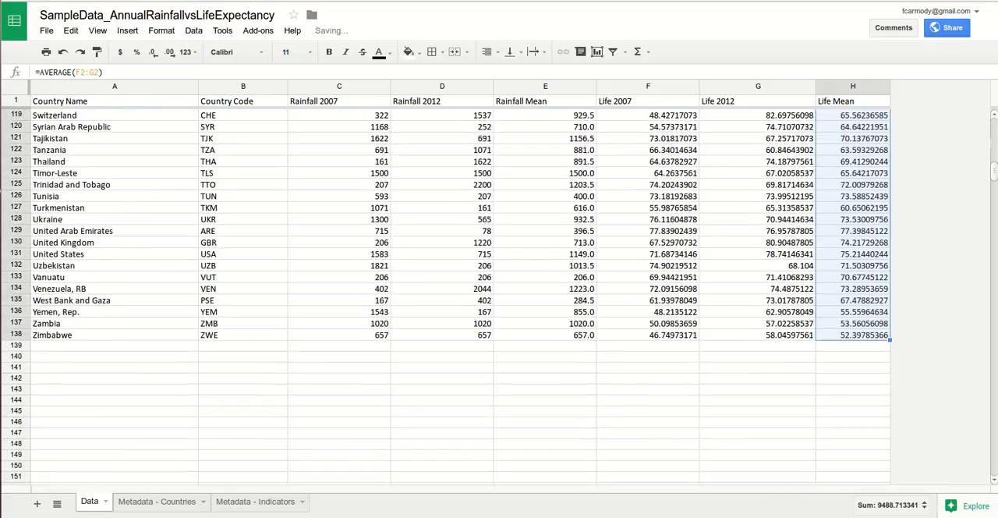
scroll(499, 296, up, 15)
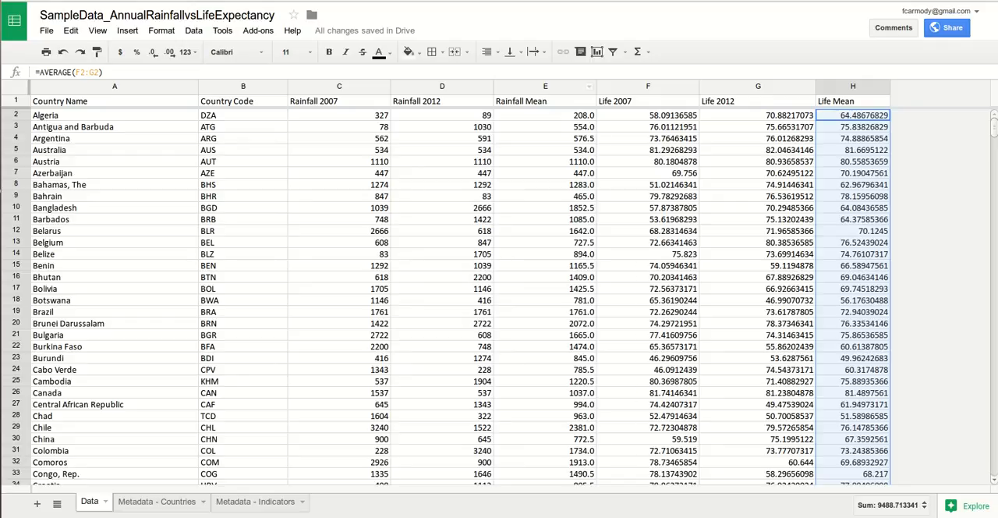
Step: Move the Rainfall Mean column to between the Life 2012 and Life Mean columns
click(546, 87)
drag(546, 87, 789, 86)
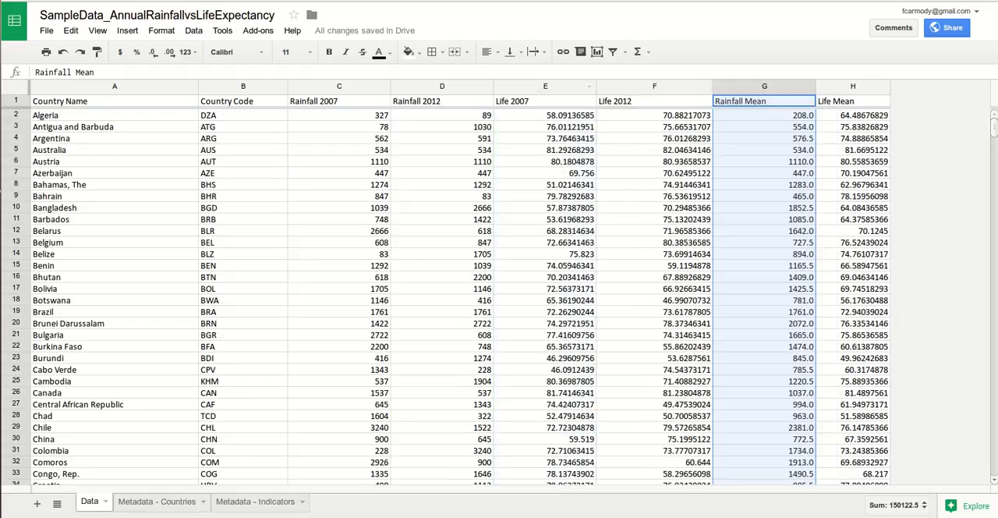
click(545, 87)
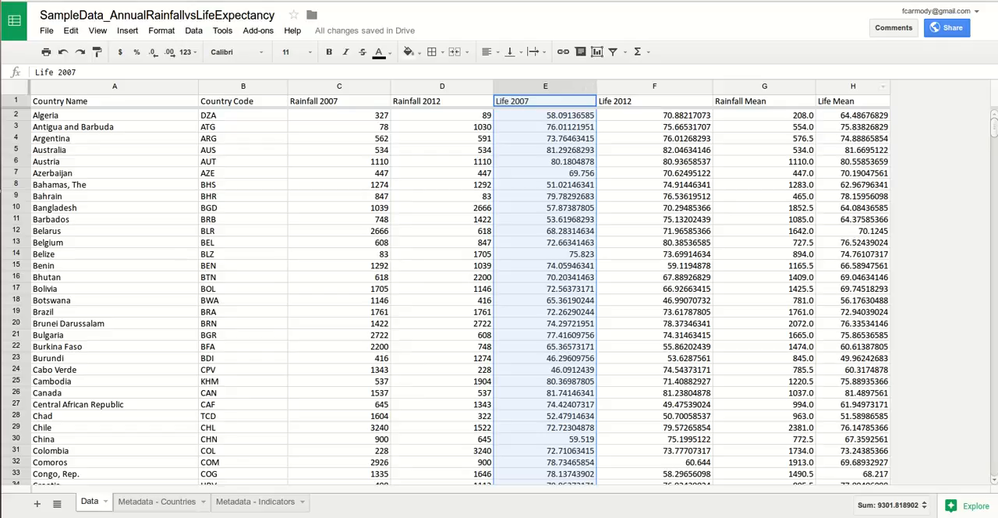
scroll(889, 87, down, 10)
scroll(889, 87, up, 10)
click(852, 86)
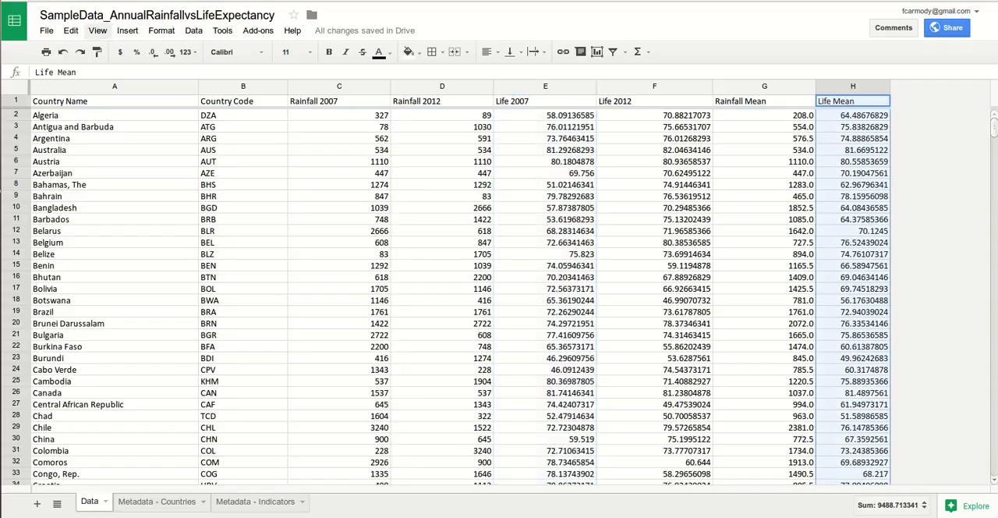
click(98, 30)
mouse_move(193, 31)
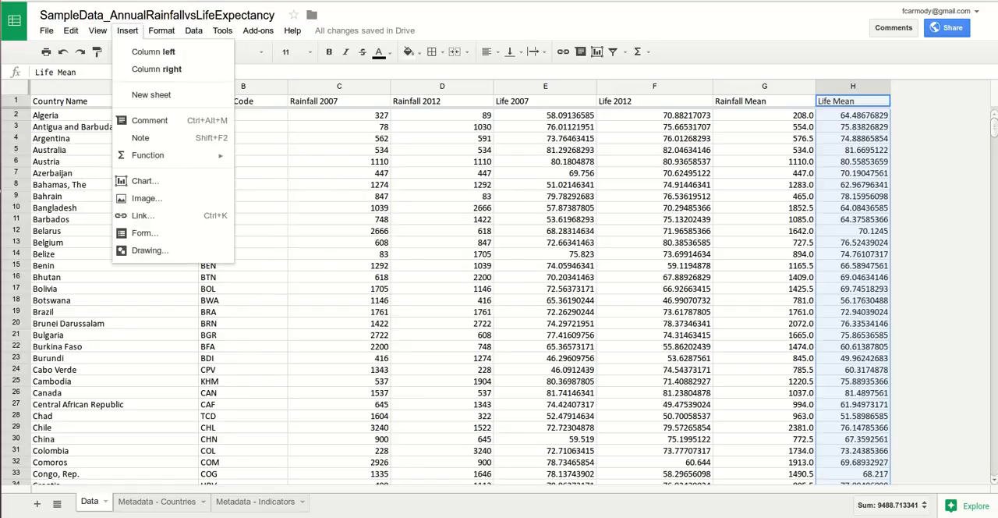
mouse_move(97, 30)
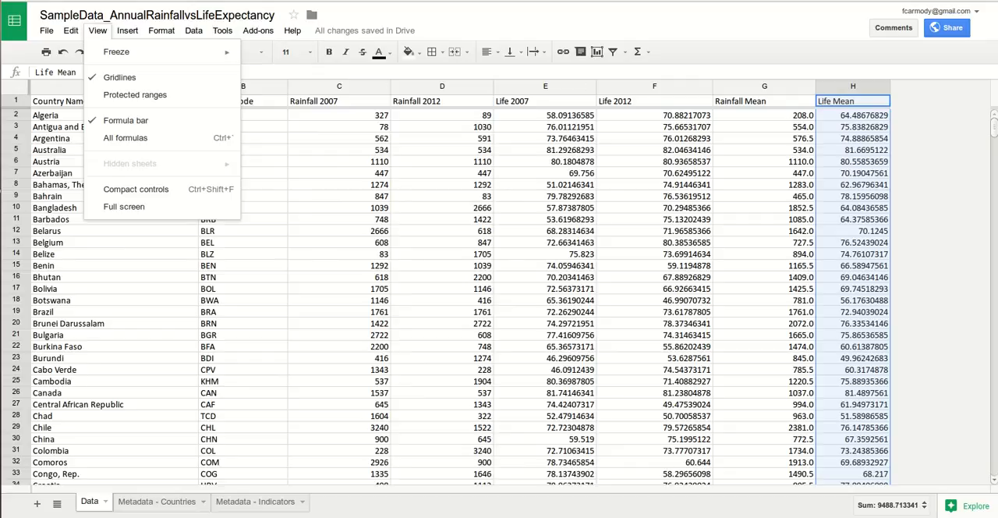
mouse_move(161, 31)
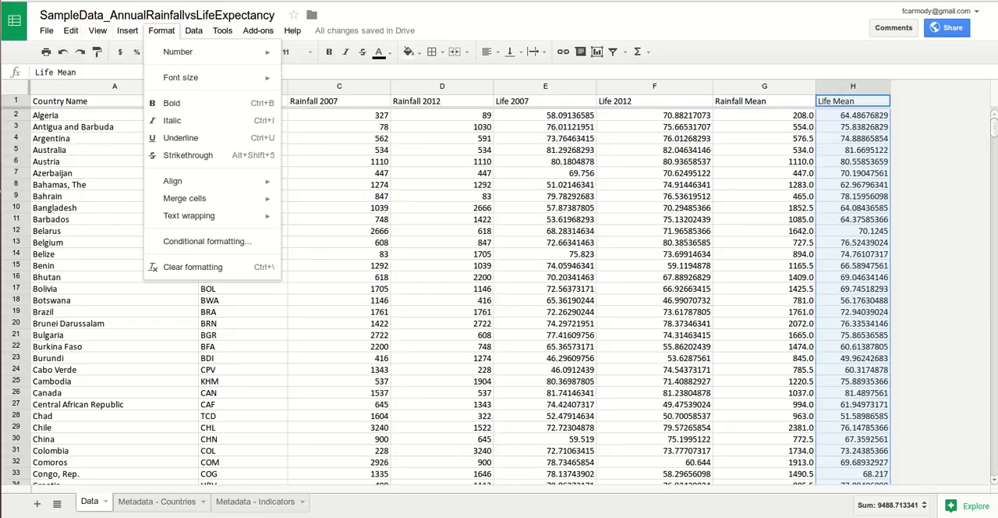
mouse_move(179, 52)
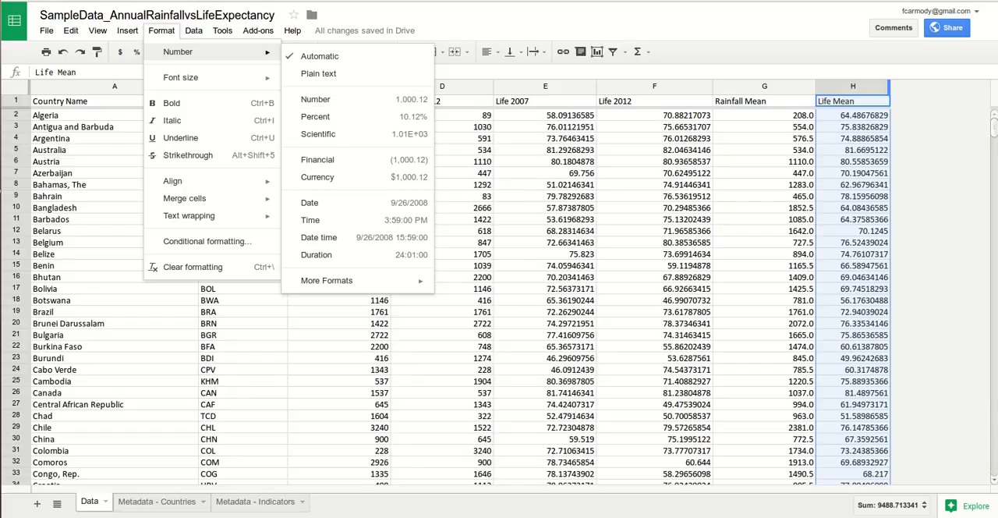
click(888, 87)
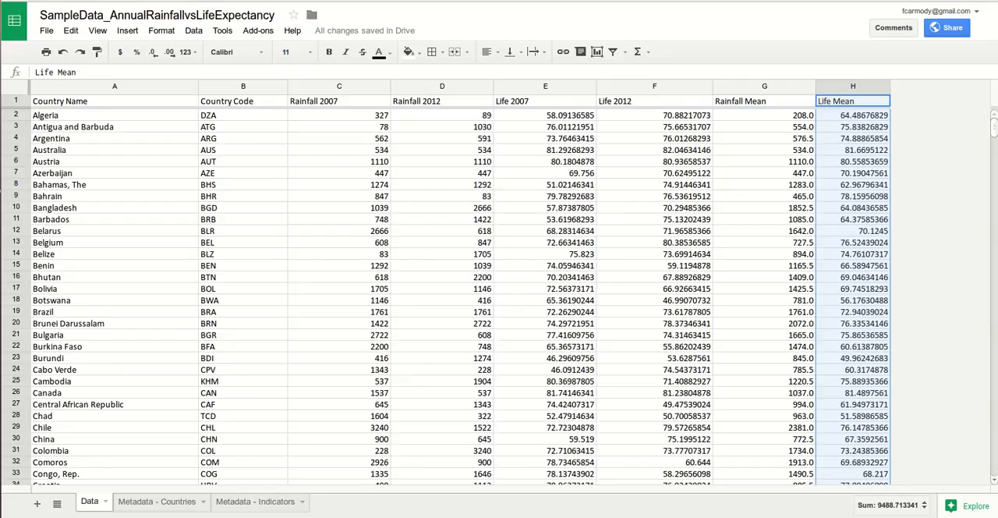
scroll(451, 298, down, 10)
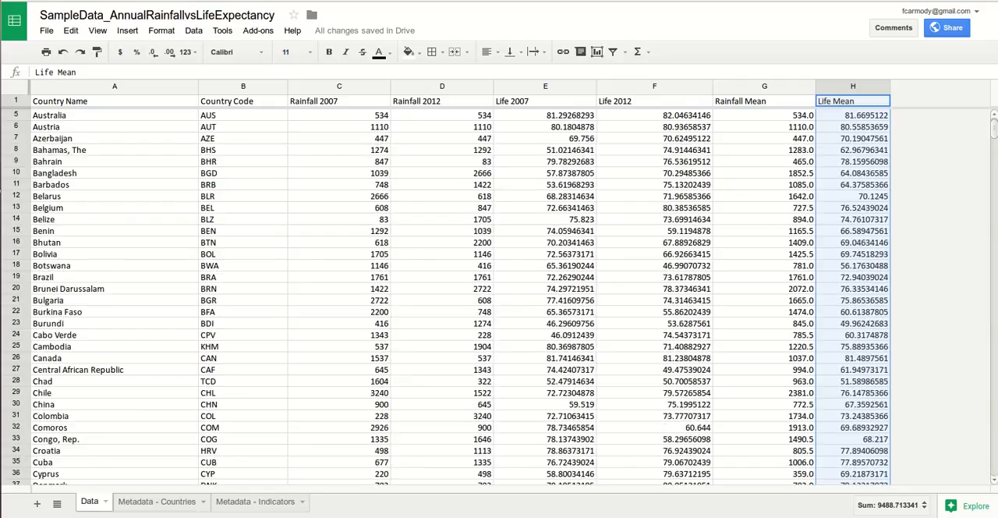
scroll(451, 299, down, 15)
scroll(450, 298, up, 1)
scroll(451, 299, down, 1)
scroll(450, 298, up, 2)
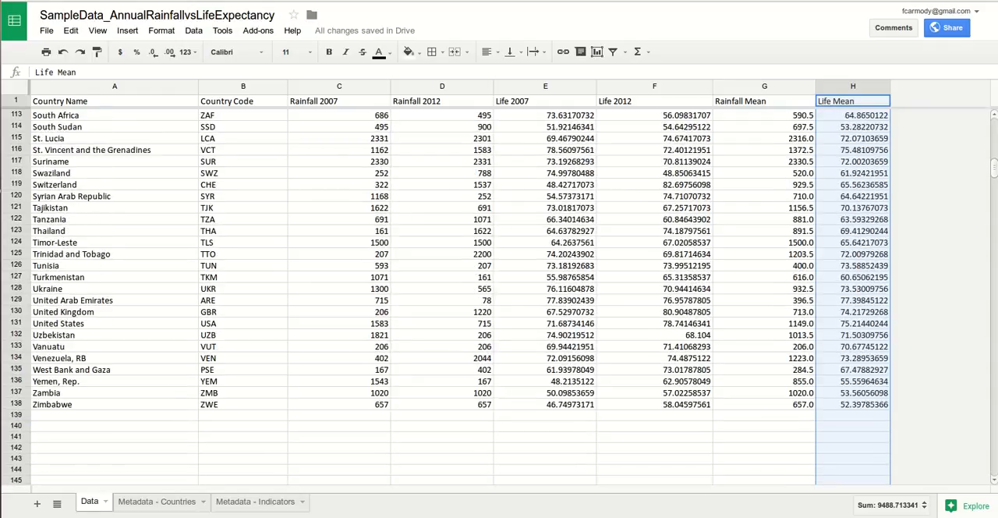
click(16, 415)
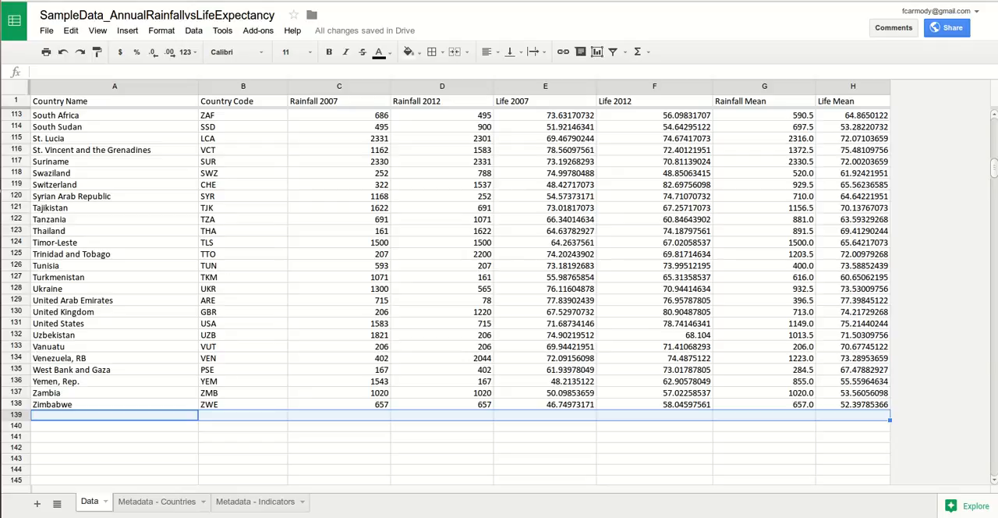
double_click(114, 415)
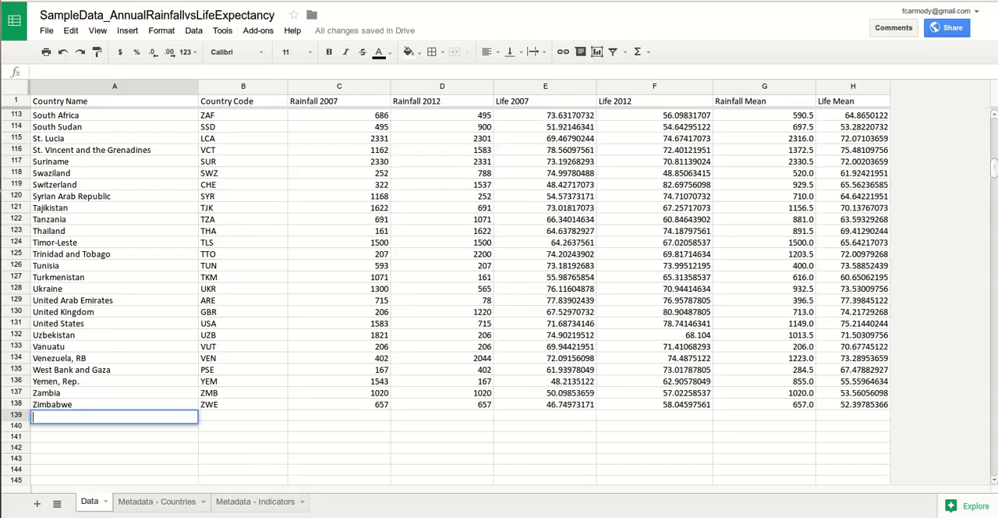
scroll(499, 296, up, 20)
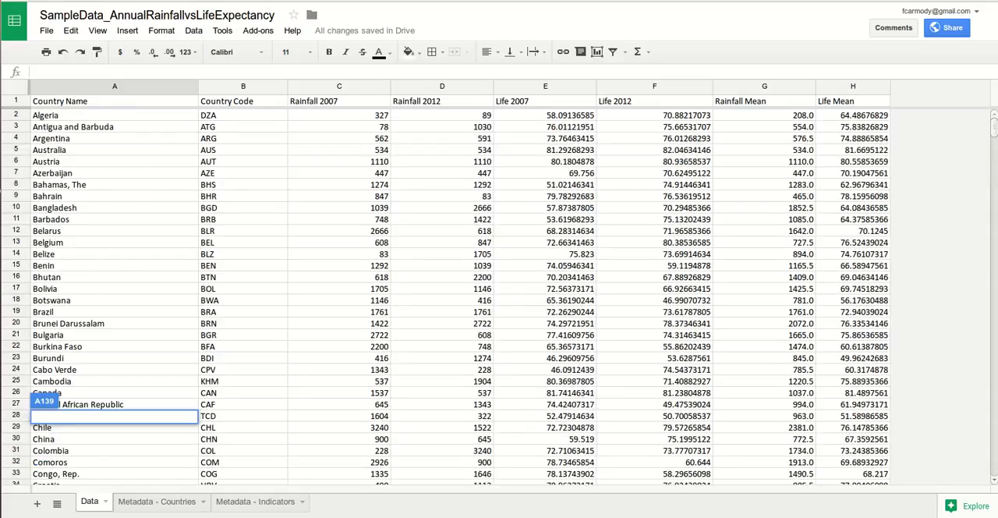
Step: Insert one empty row above Algeria, directly below the header row
click(15, 114)
right_click(15, 114)
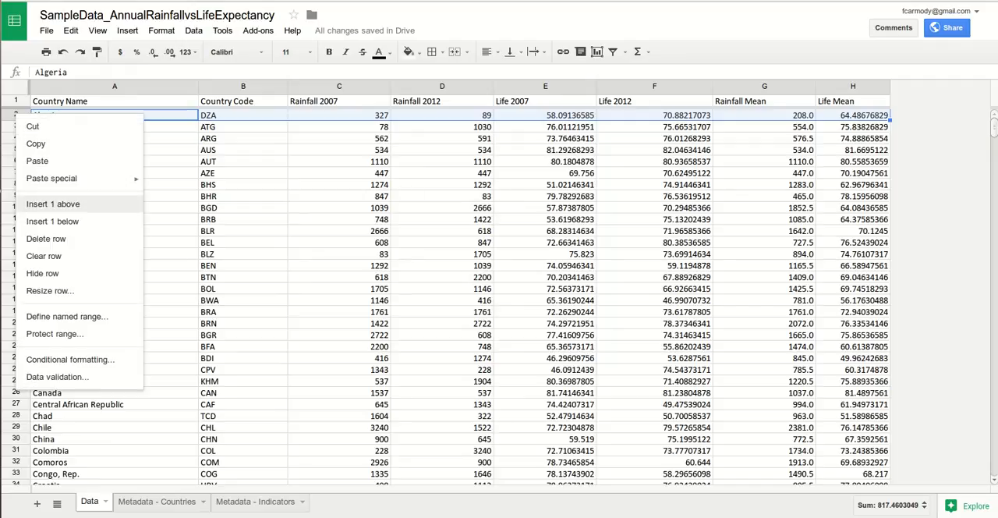
click(53, 204)
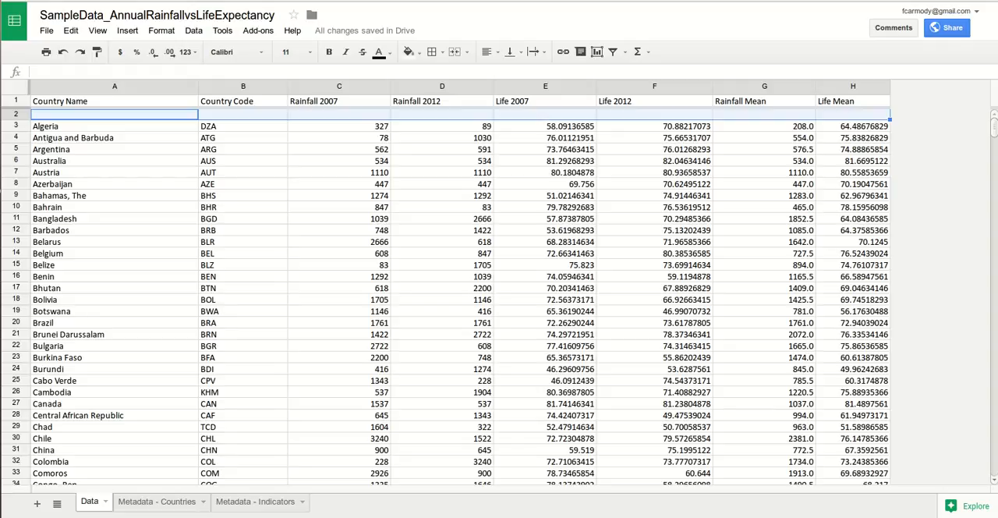
Step: Label the new row "Mean" in cell A2 of the Country Name column
scroll(499, 296, down, 20)
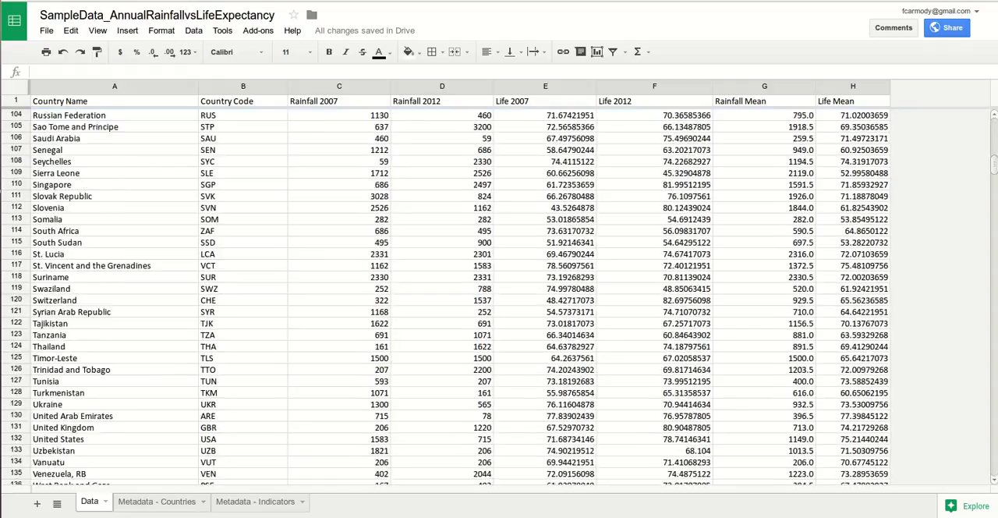
scroll(499, 296, up, 5)
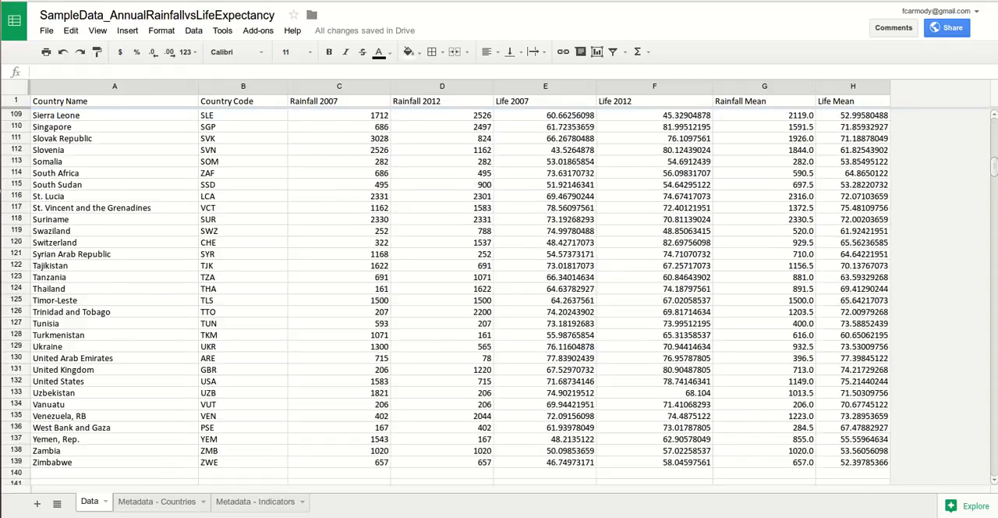
scroll(499, 297, up, 20)
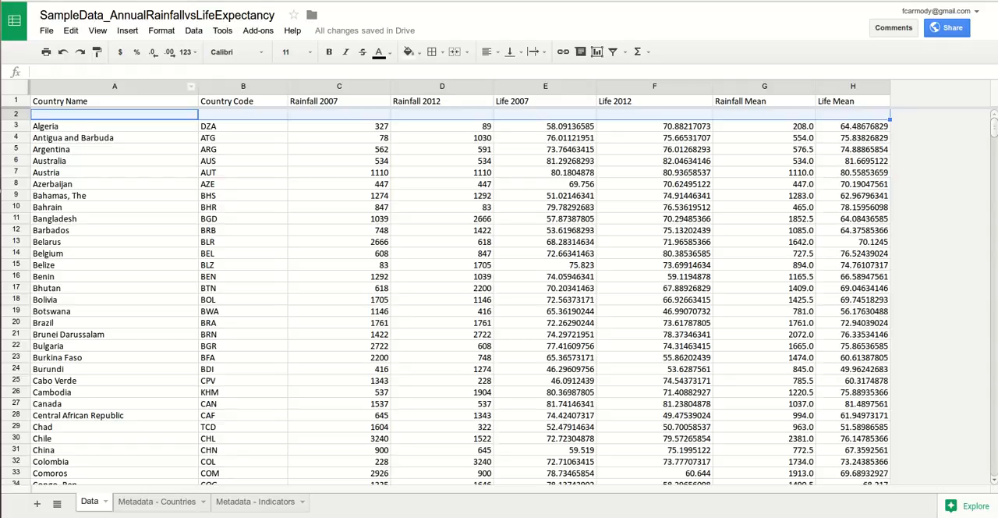
double_click(114, 114)
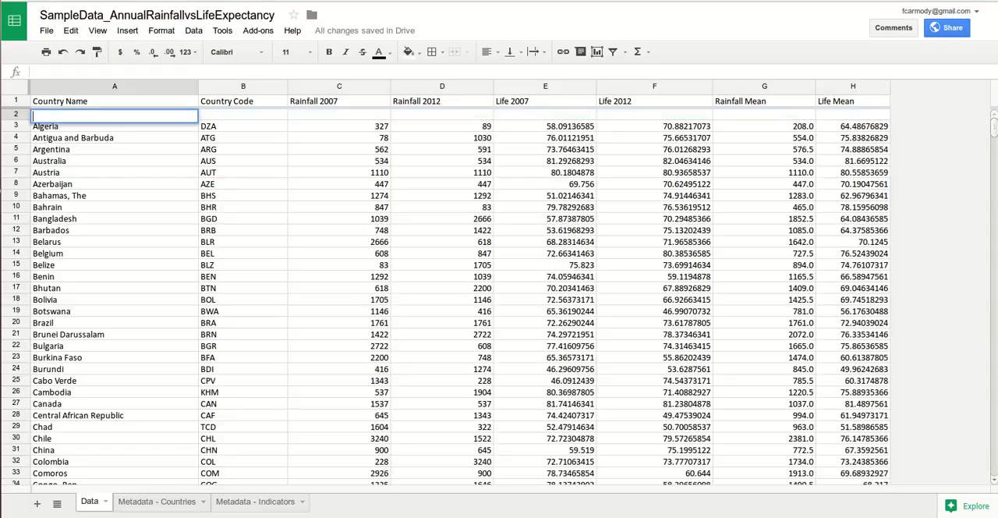
text(Mean)
Step: Insert the AVERAGE function in cell C2 of the Rainfall 2007 column and enter the formula as =AVERAGE(C2:C*)
click(339, 115)
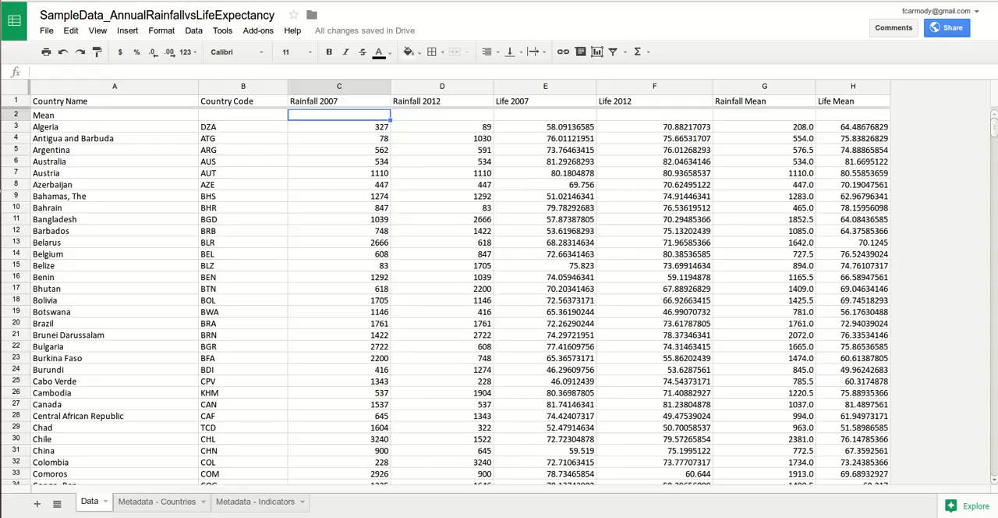
right_click(343, 119)
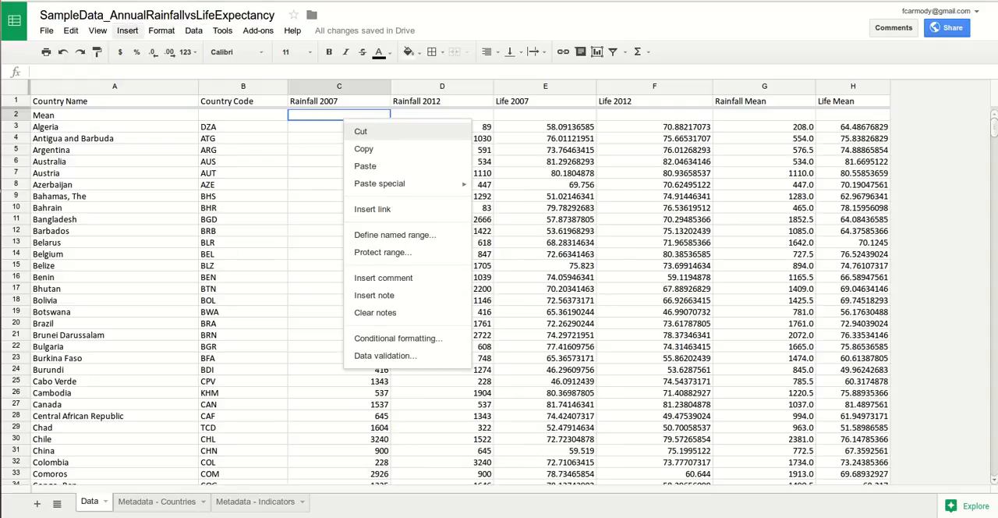
click(127, 30)
mouse_move(156, 198)
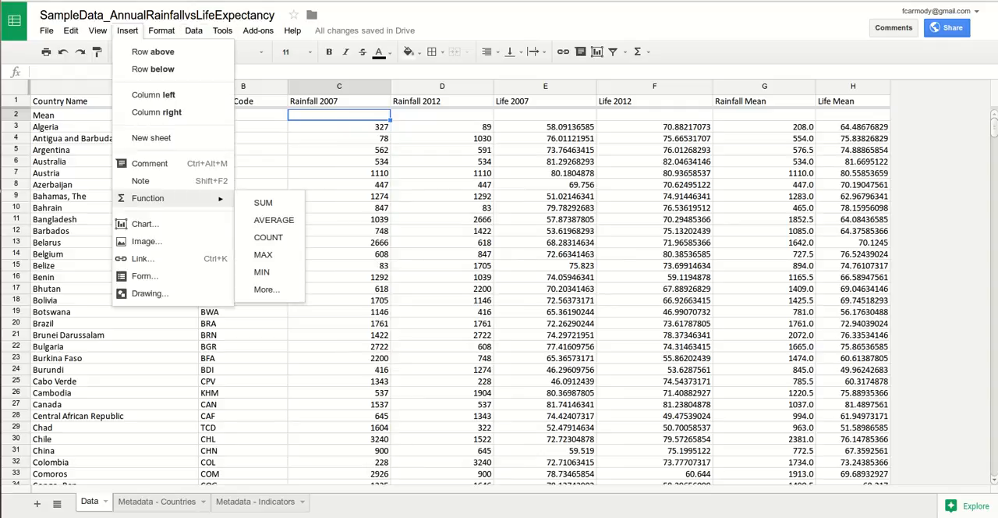
click(274, 220)
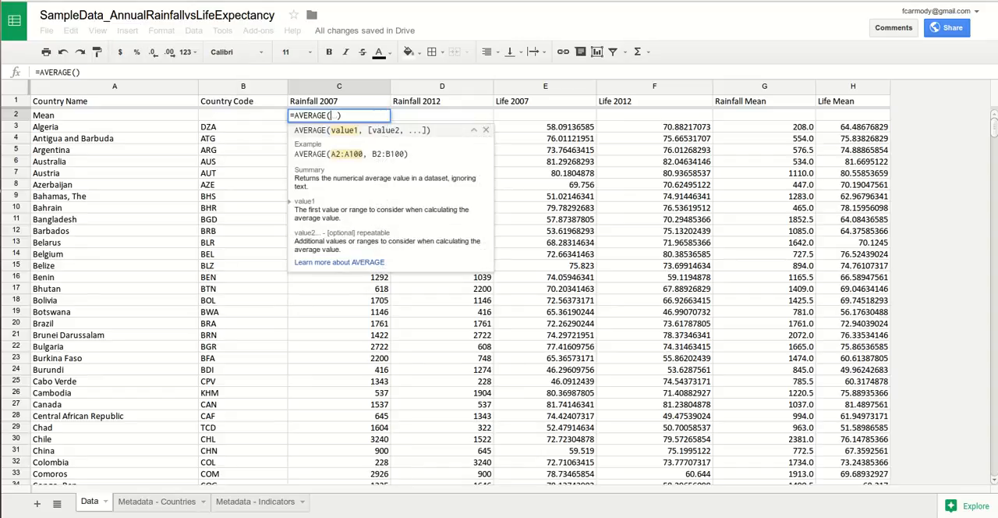
text(C2)
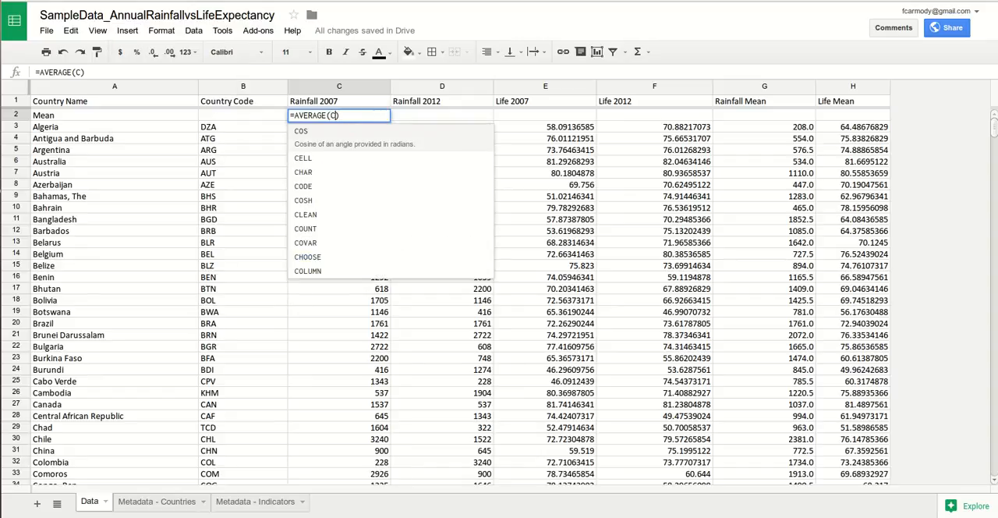
text(:C)
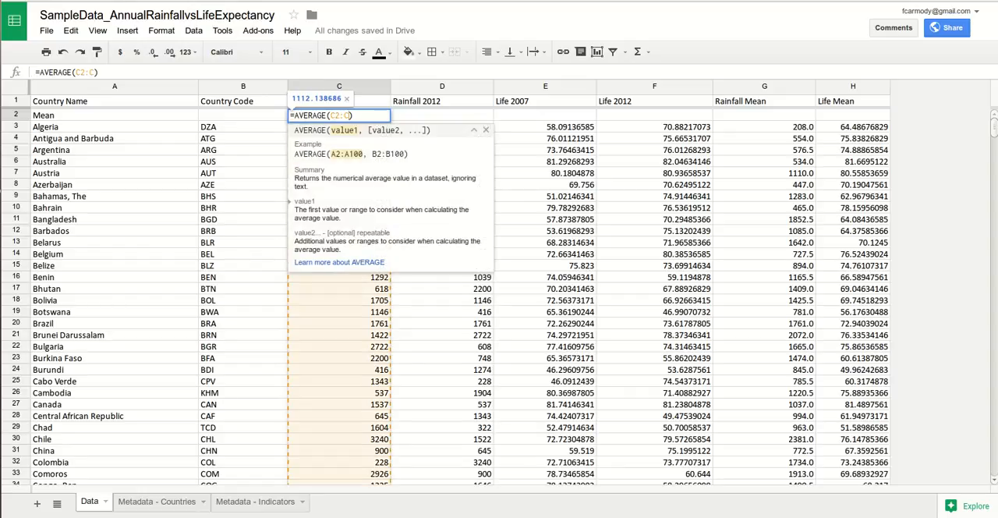
text())
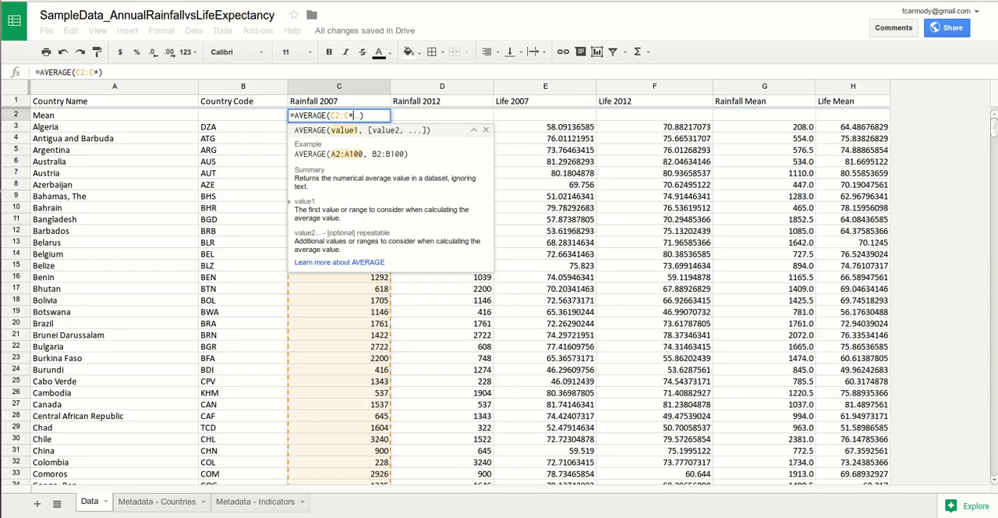
key(Return)
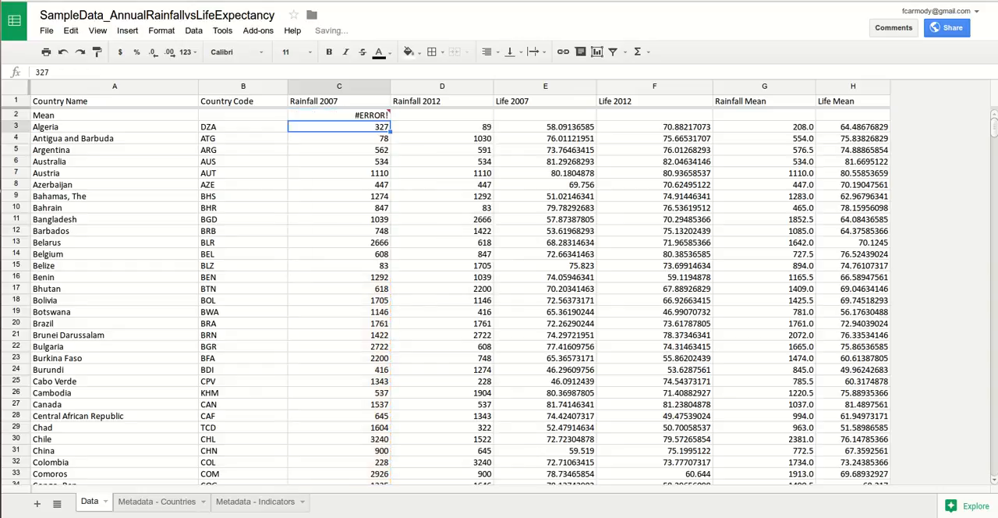
Step: Remove the asterisk from the formula in C2 so that it reads =AVERAGE(C2:C)
click(339, 114)
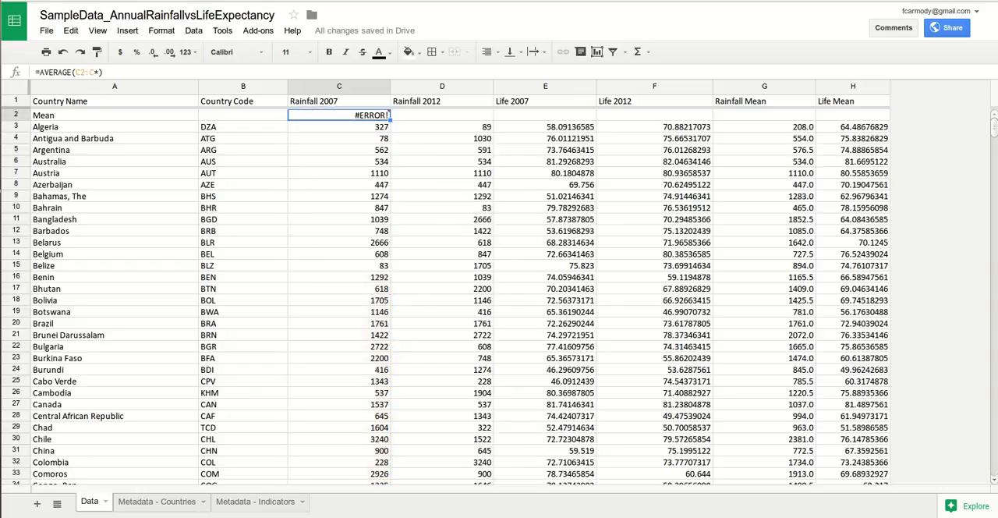
click(99, 72)
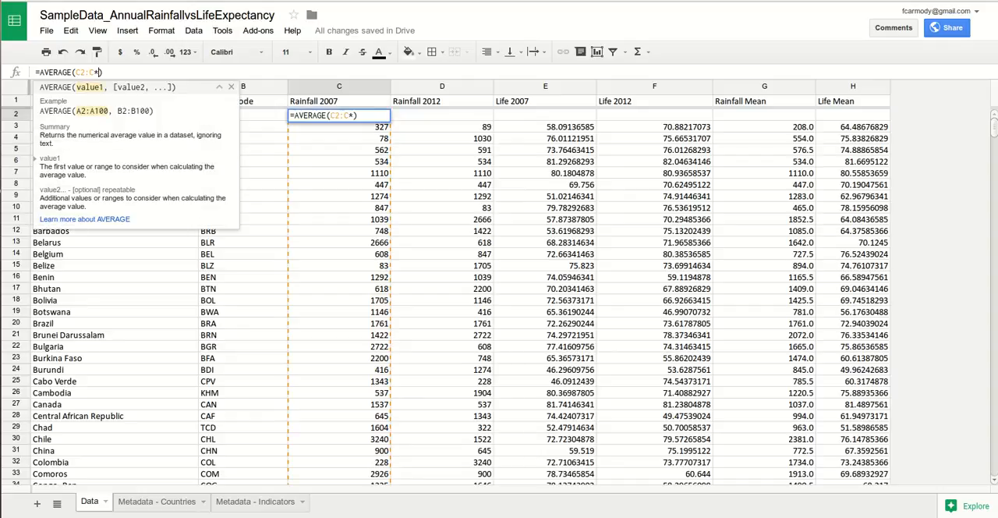
key(BackSpace)
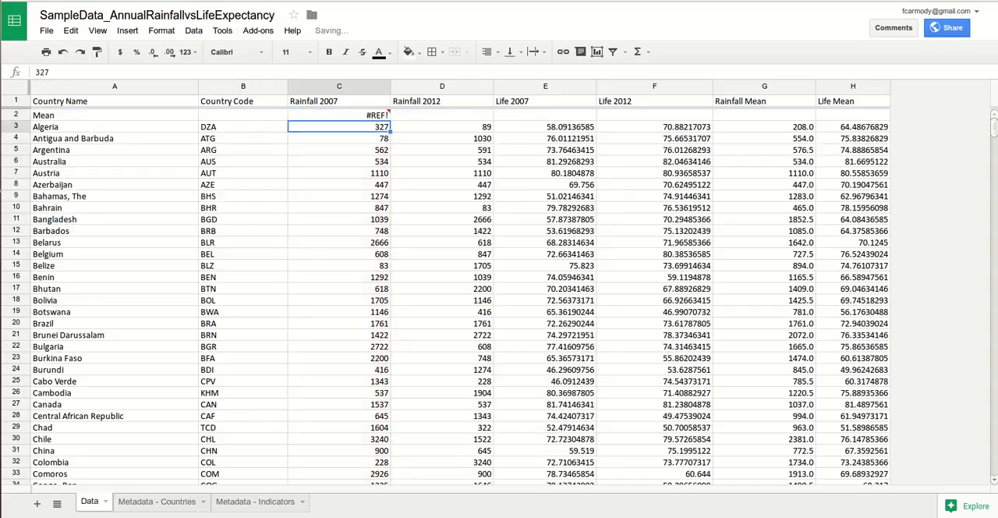
Step: Correct the Rainfall 2007 mean formula in C2 so that it reads =AVERAGE(C3:C)
click(339, 115)
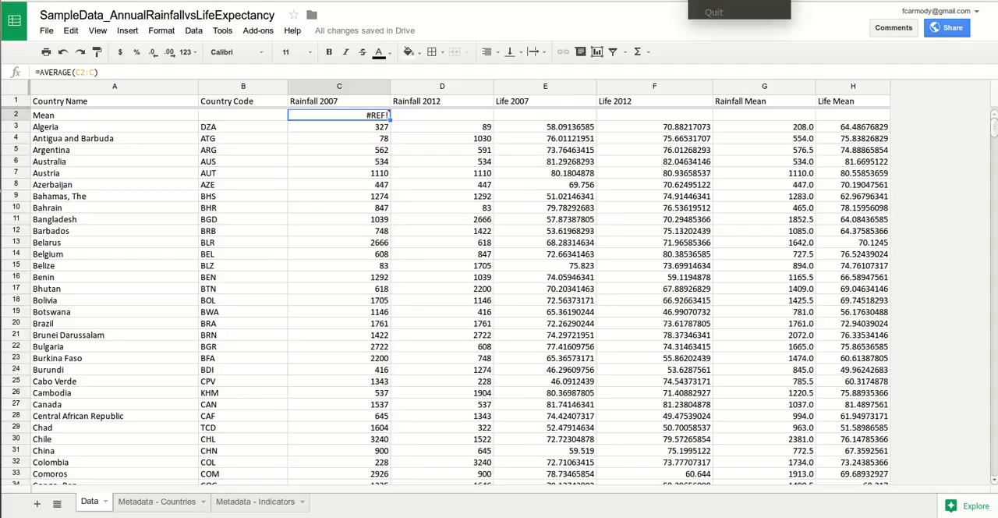
click(86, 73)
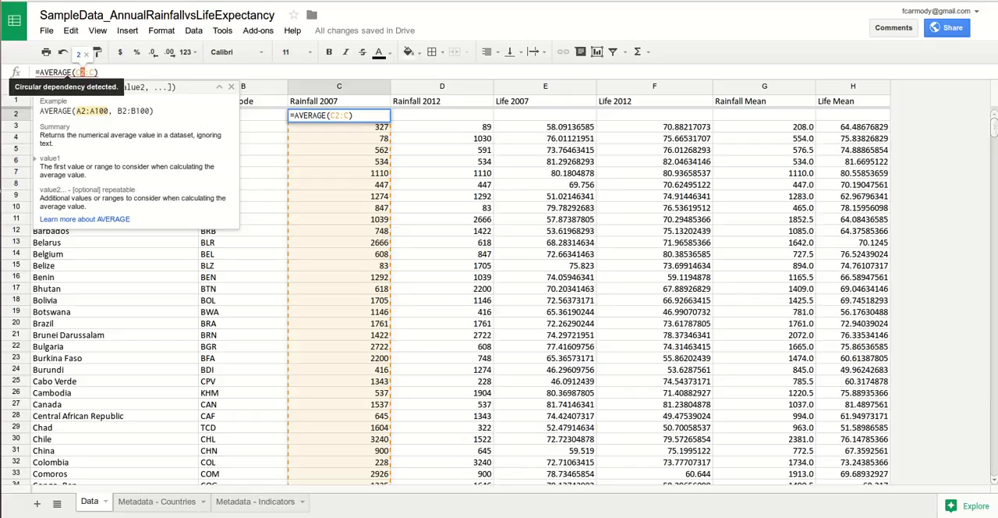
text(3)
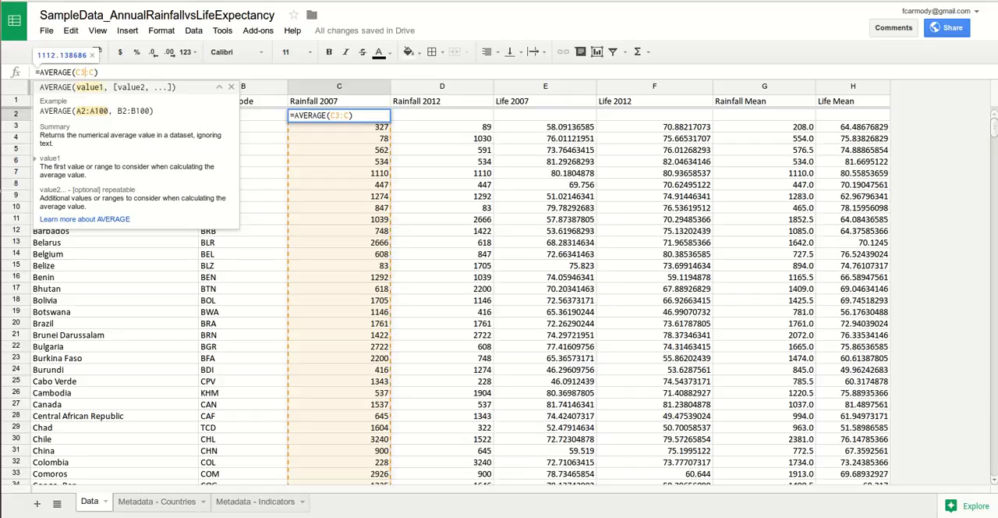
key(Return)
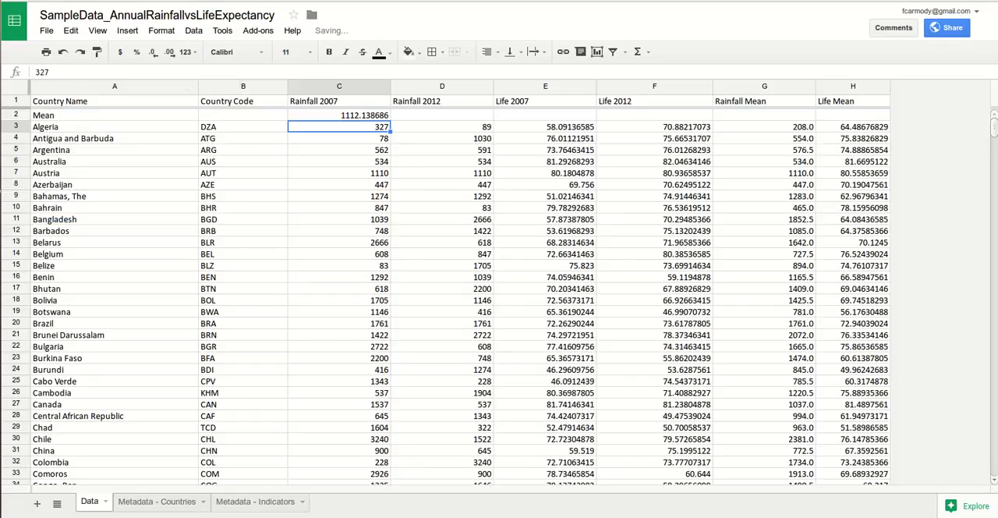
key(Up)
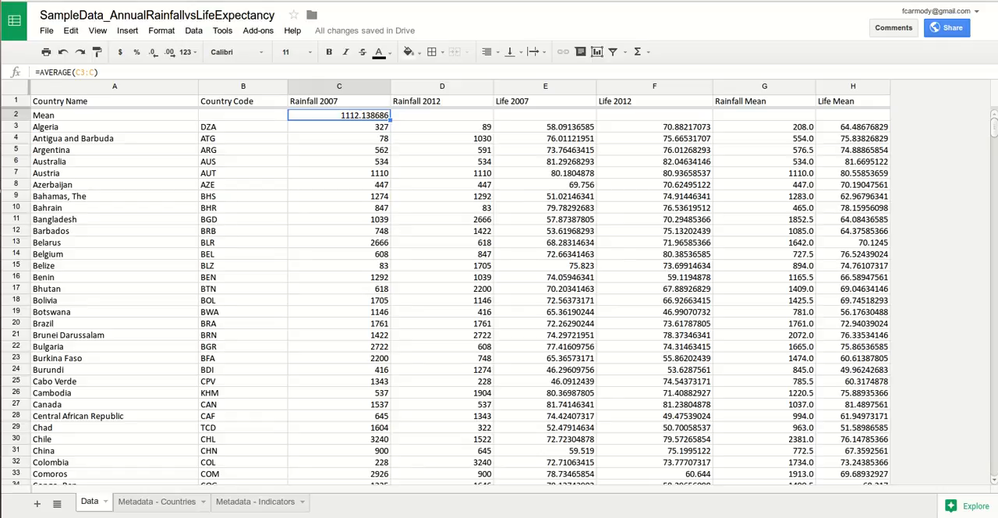
key(Down)
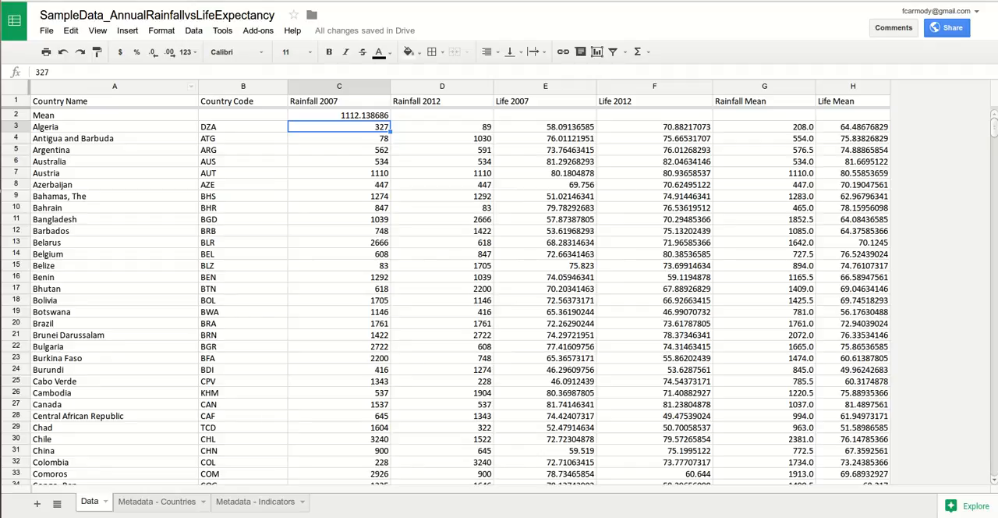
key(Up)
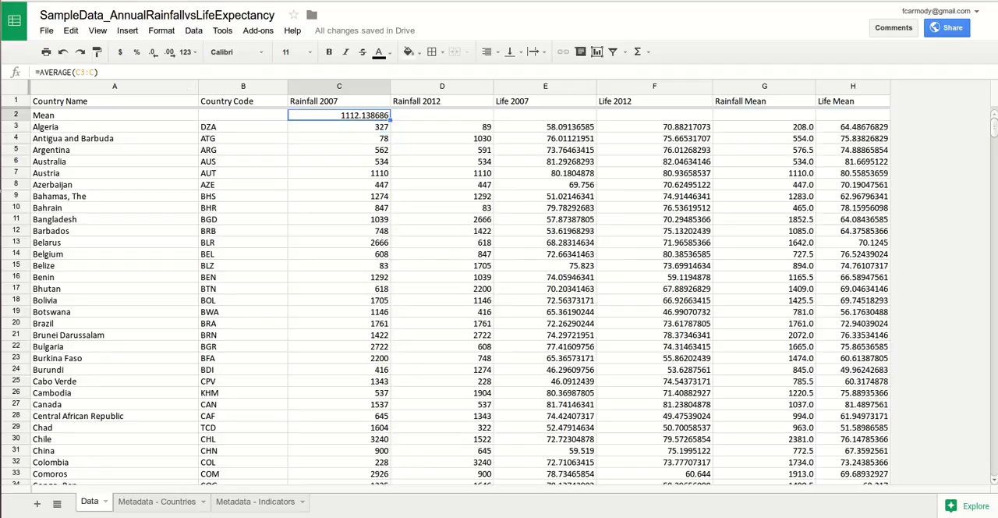
key(Return)
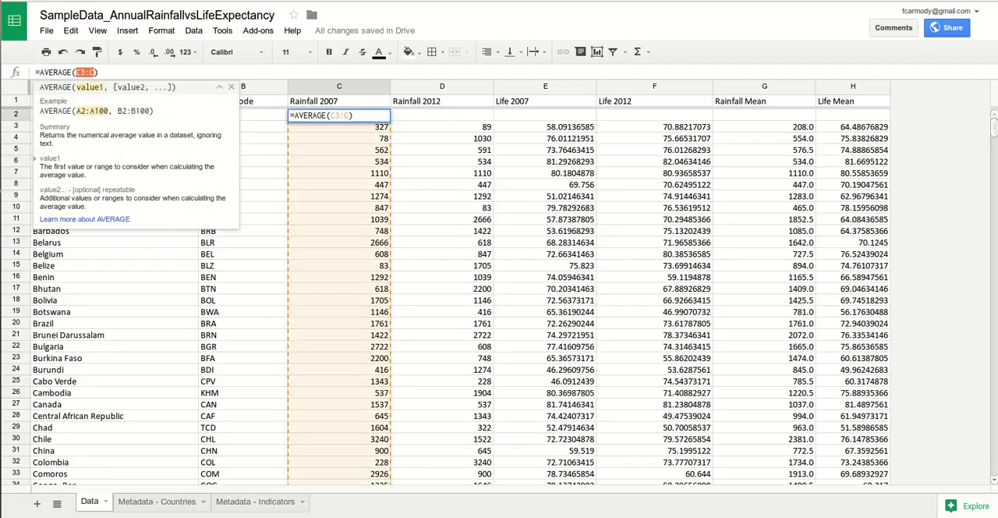
key(Return)
key(Right)
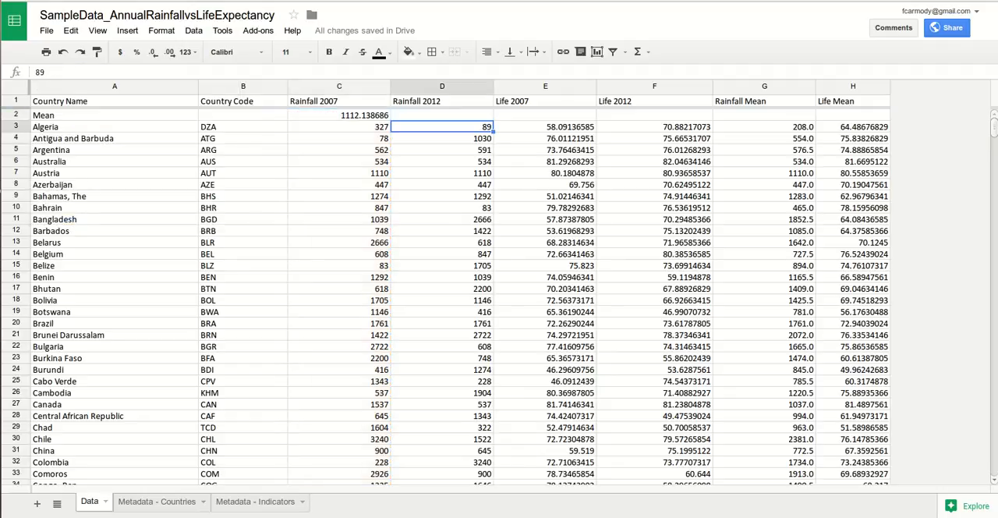
Step: Fill the AVERAGE formula from C2 across the Mean row through the Life Mean column, H2
click(339, 115)
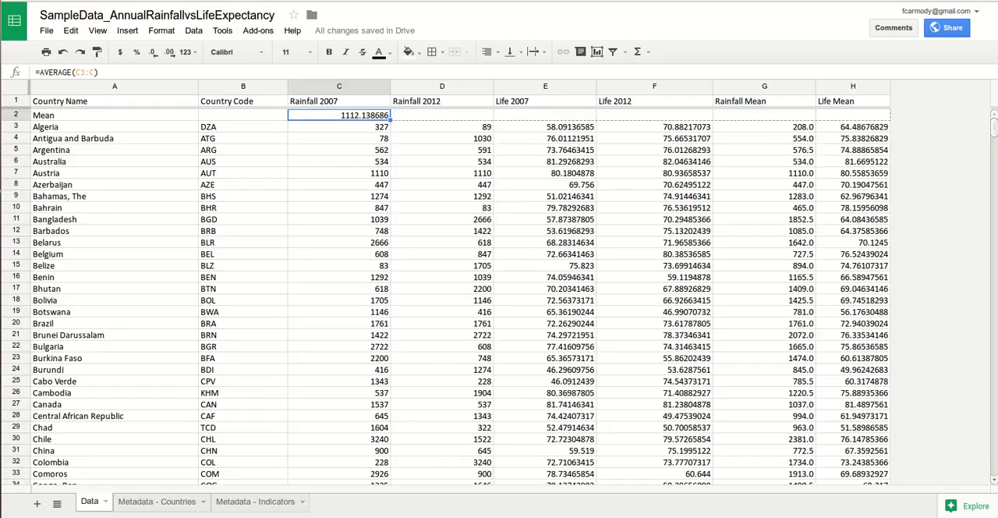
drag(391, 120, 852, 115)
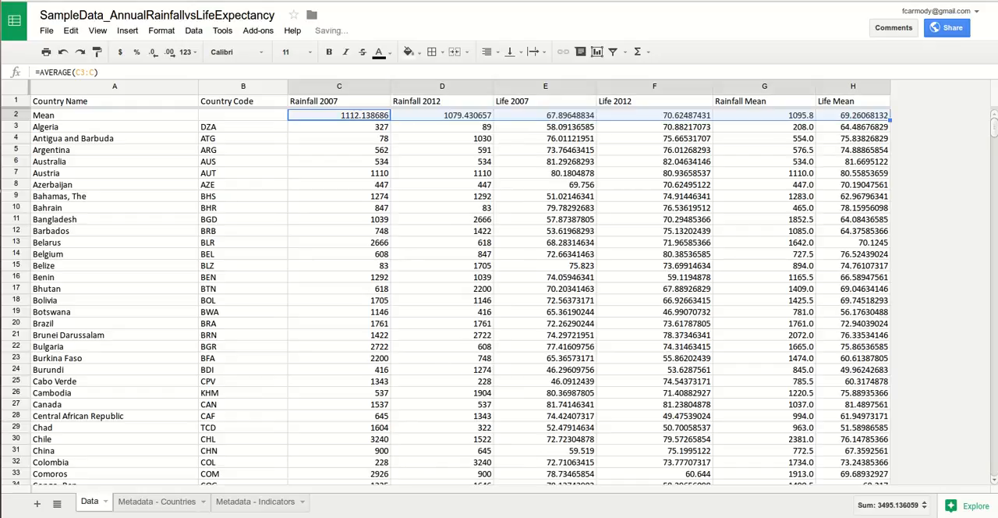
Step: Insert one empty row above the Mean row, directly below the headers
right_click(15, 126)
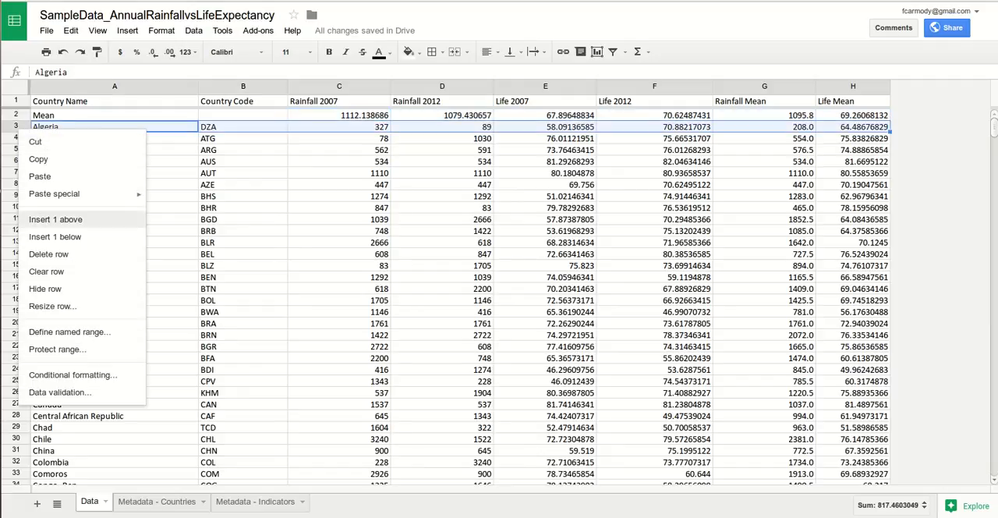
click(15, 115)
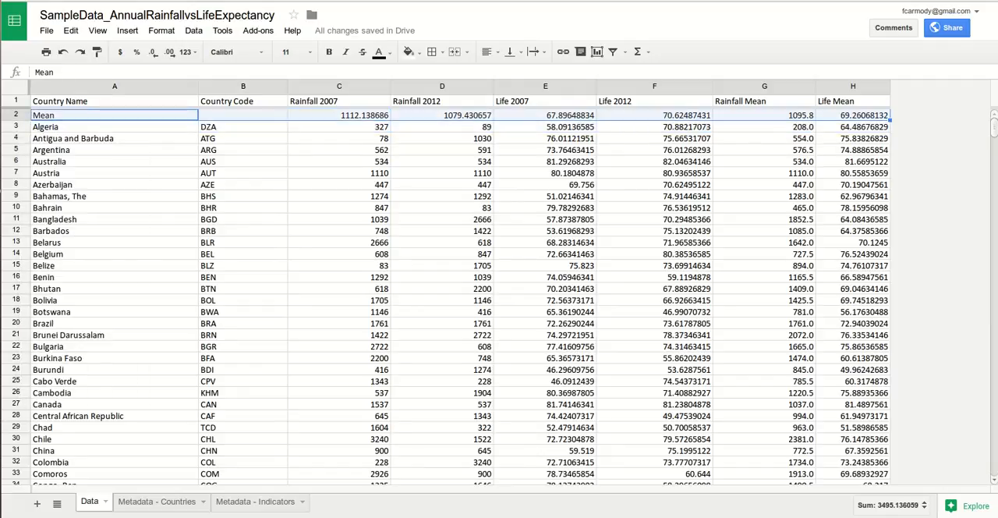
right_click(15, 115)
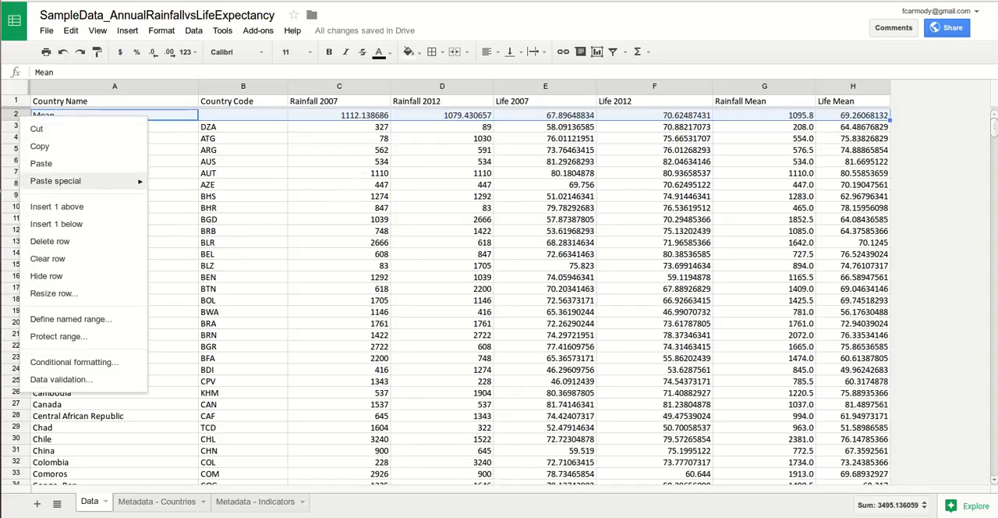
click(57, 205)
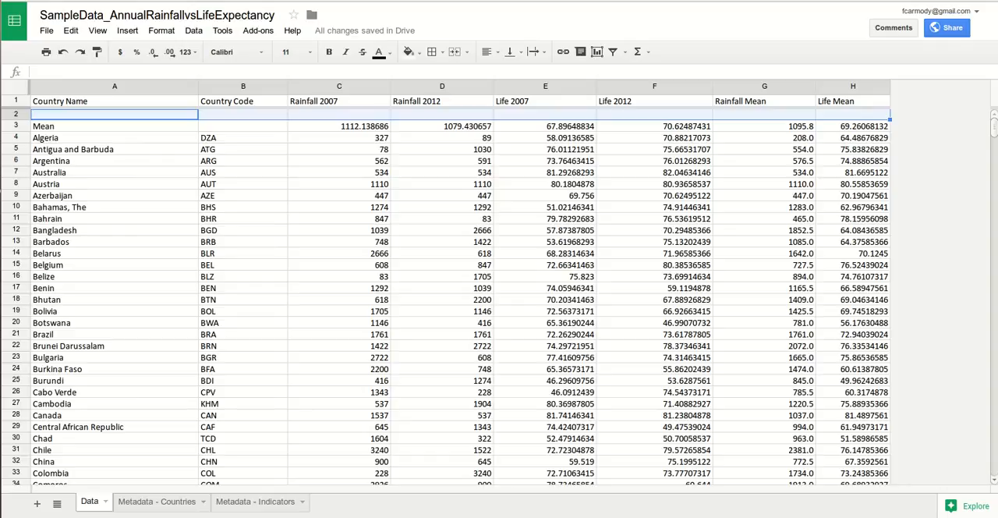
Step: Examine the cell range used by the Rainfall 2007 mean formula in C3
click(339, 127)
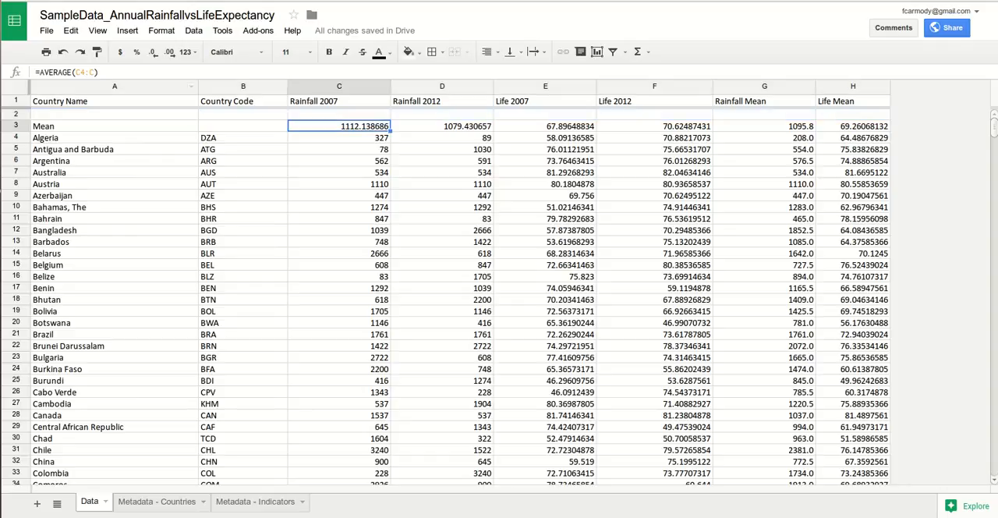
double_click(87, 73)
drag(99, 73, 81, 72)
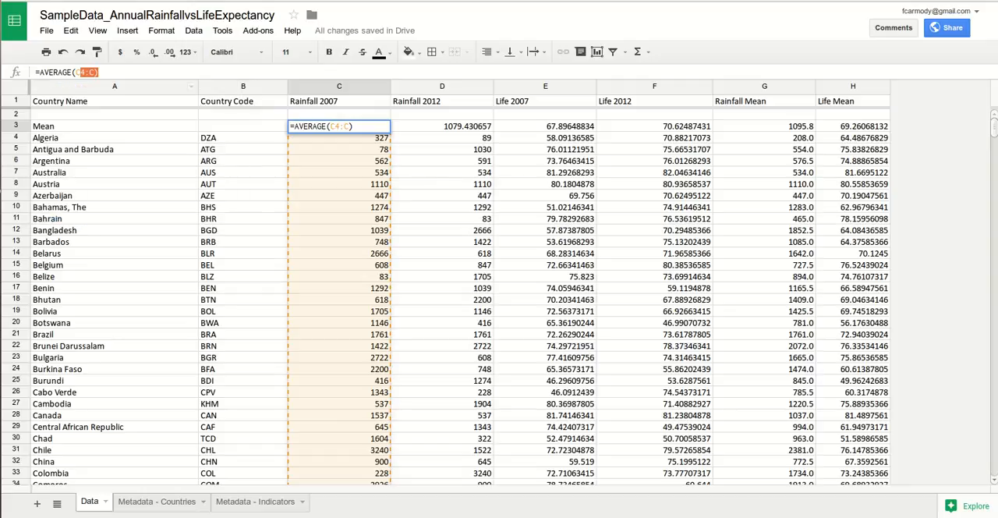
click(339, 149)
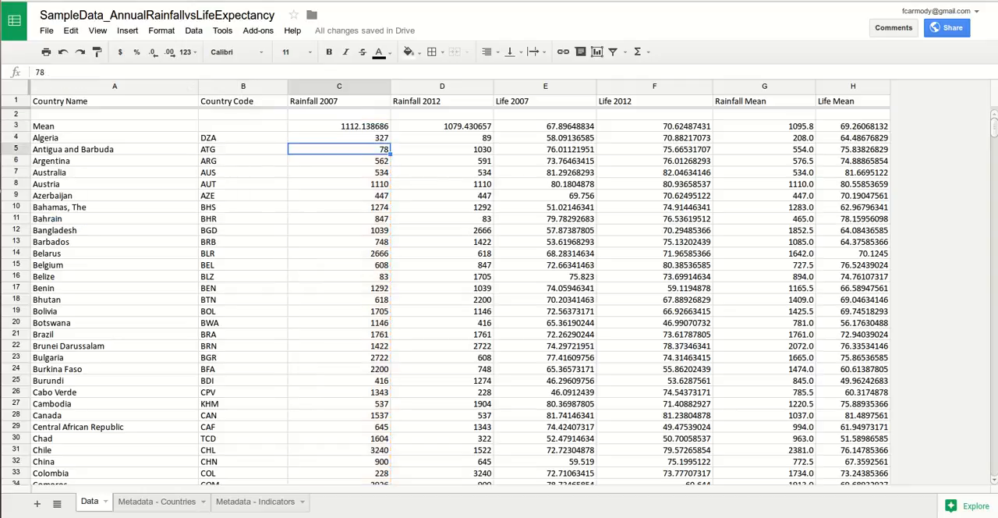
Step: Label the new empty row "Max" in cell A2 of the Country Name column
click(15, 115)
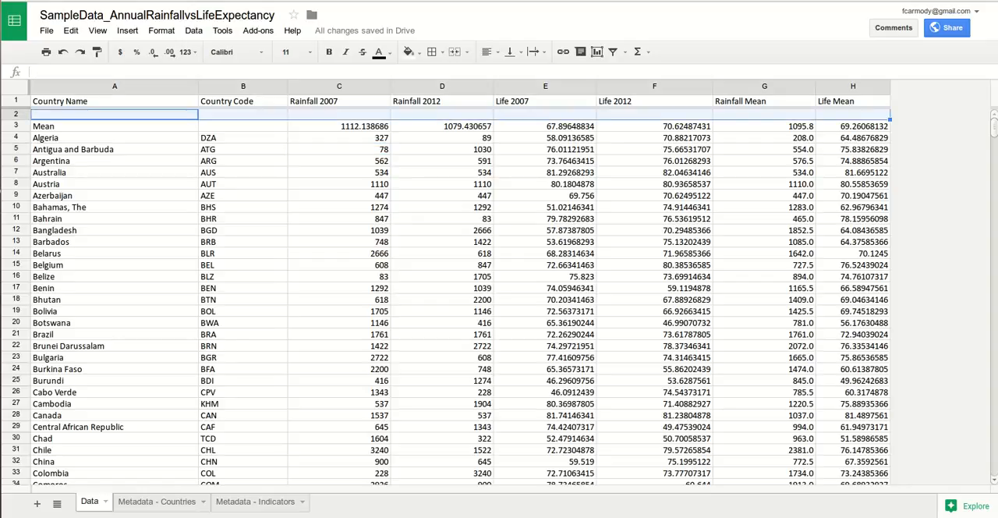
double_click(93, 115)
text(Max)
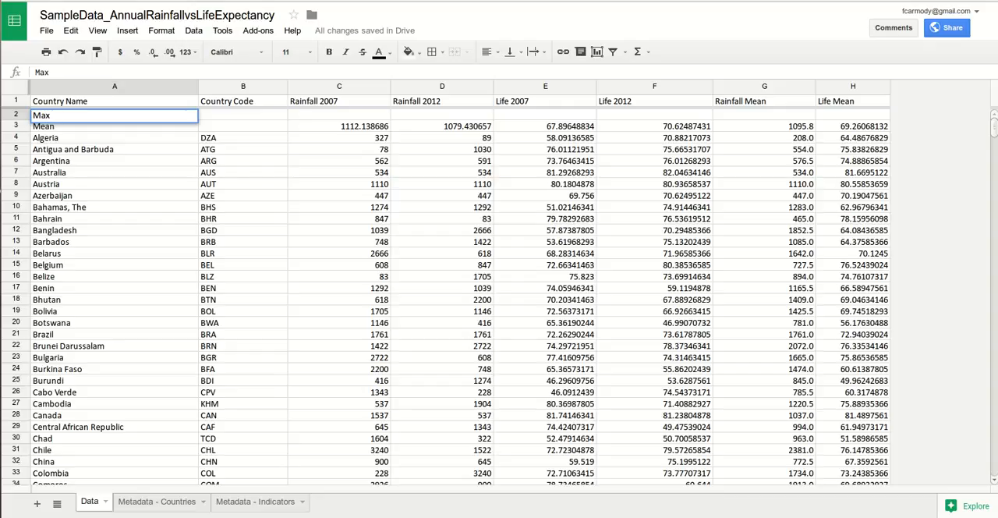
Step: Insert the MAX function in cell C2 of the Rainfall 2007 column with the formula =MAX(C4:C)
click(340, 115)
click(127, 30)
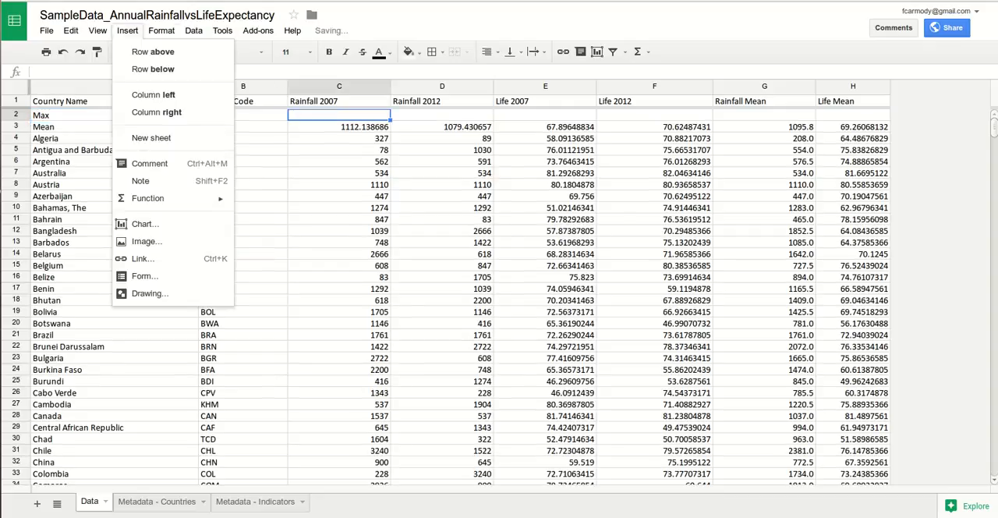
mouse_move(156, 198)
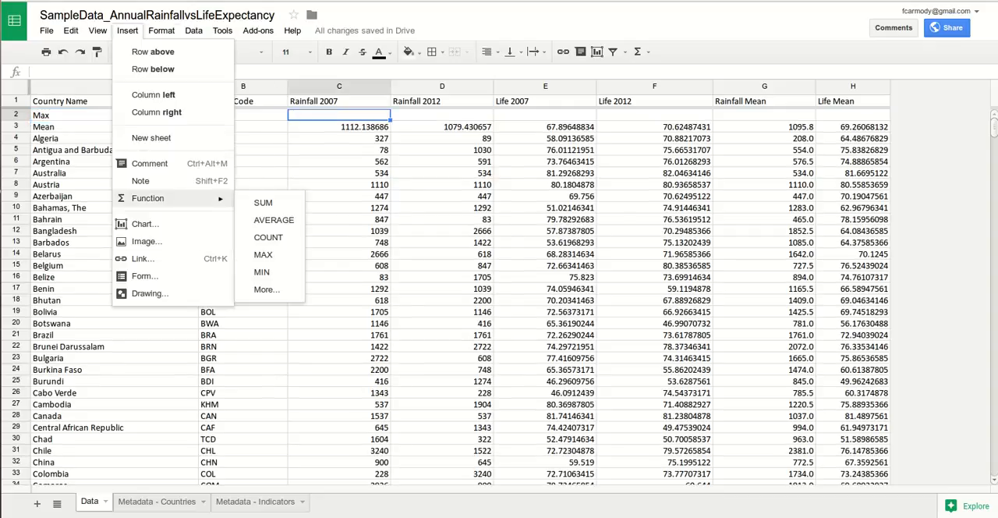
click(263, 254)
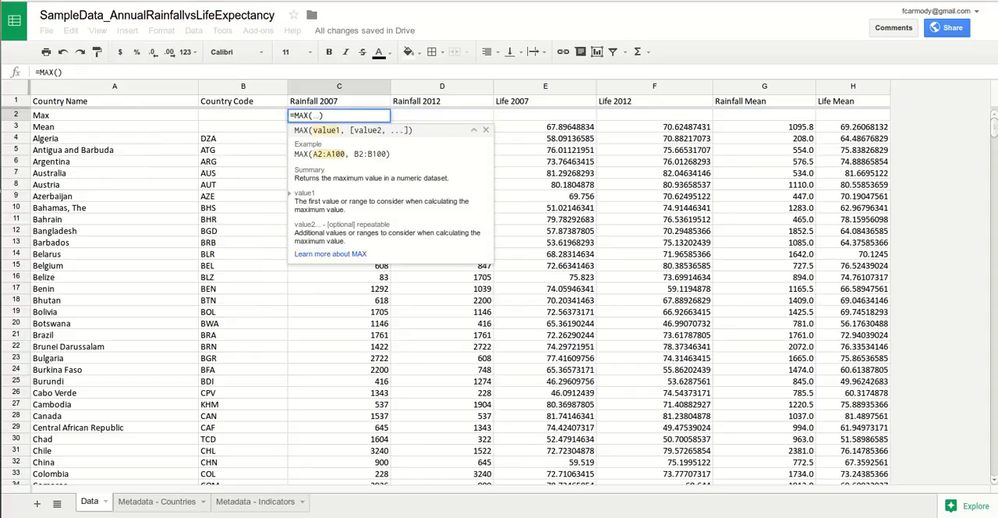
text(C4:)
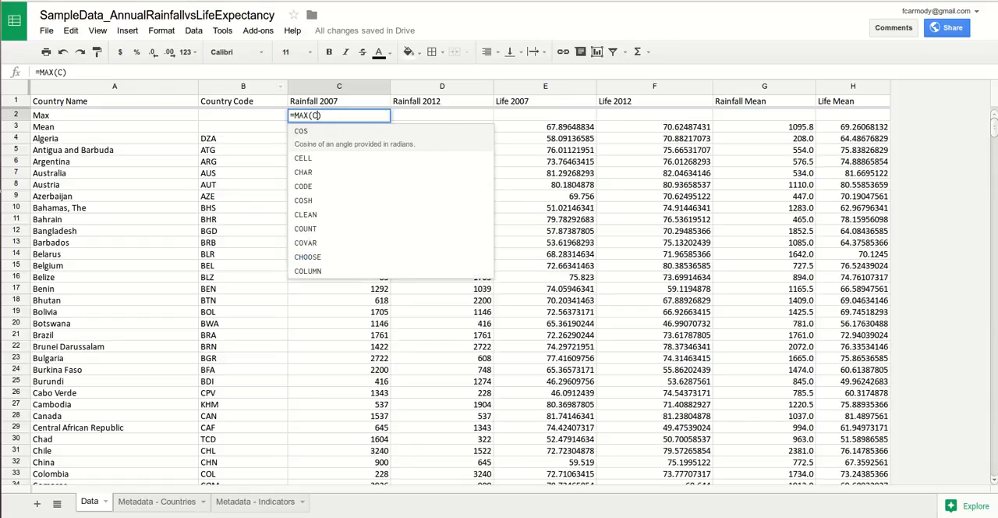
text(C)
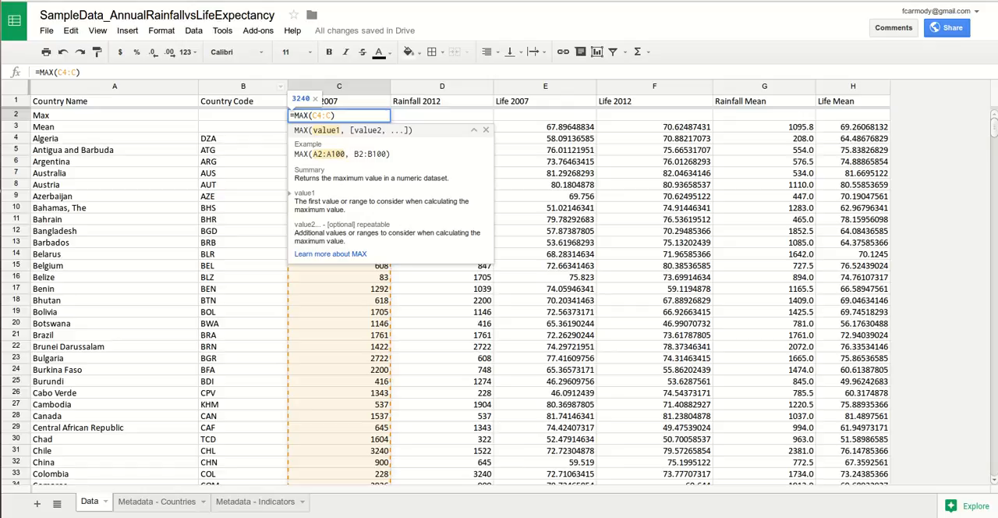
key(Return)
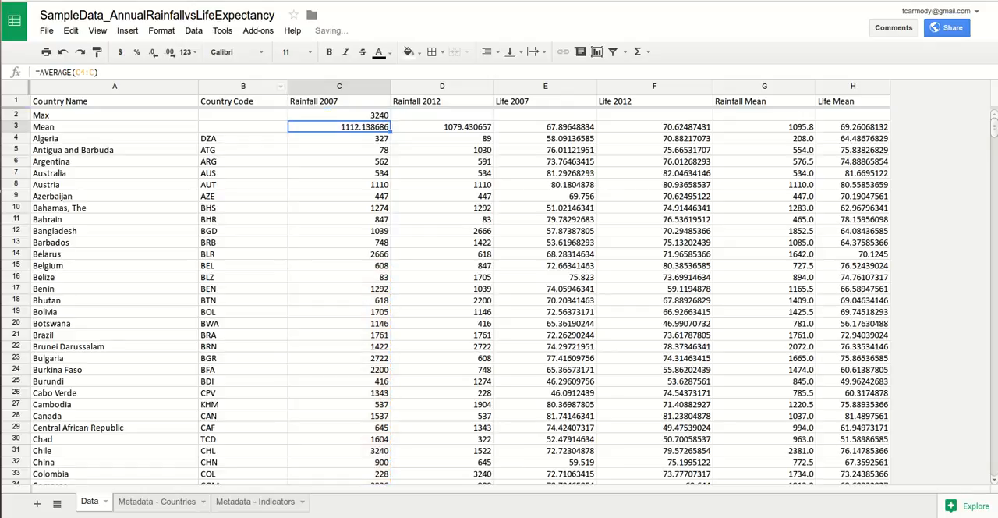
Step: Fill the MAX formula from C2 across the Max row through the Life Mean column, H2
key(Up)
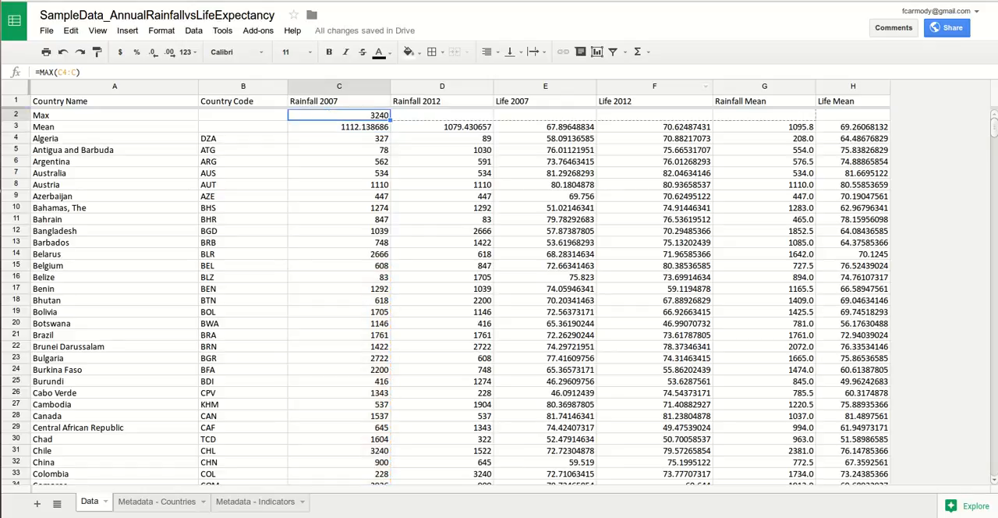
key(shift+Right)
key(shift+Right)
key(shift+Right)
key(shift+Right)
key(shift+Right)
key(ctrl+v)
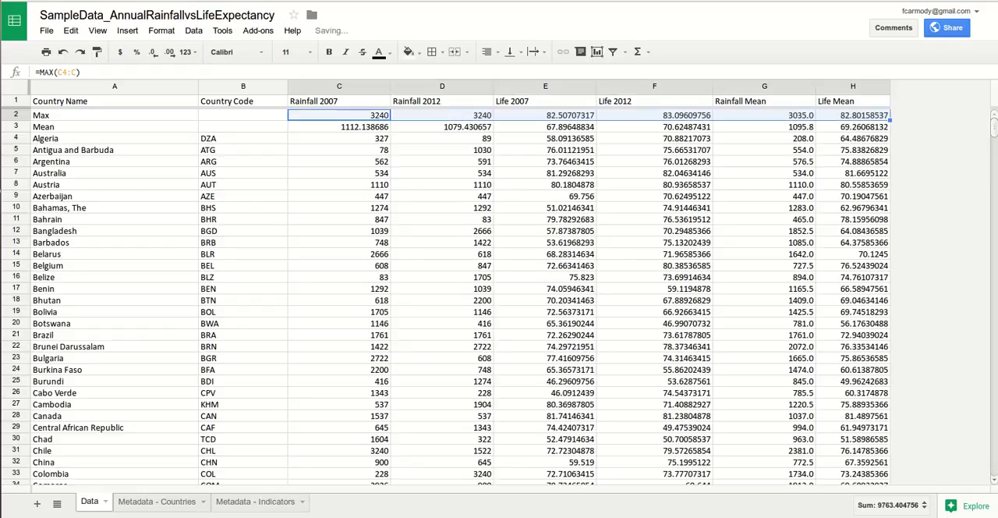
Step: Insert one empty row above the Max row and label it "Min" in the Country Name column
click(14, 116)
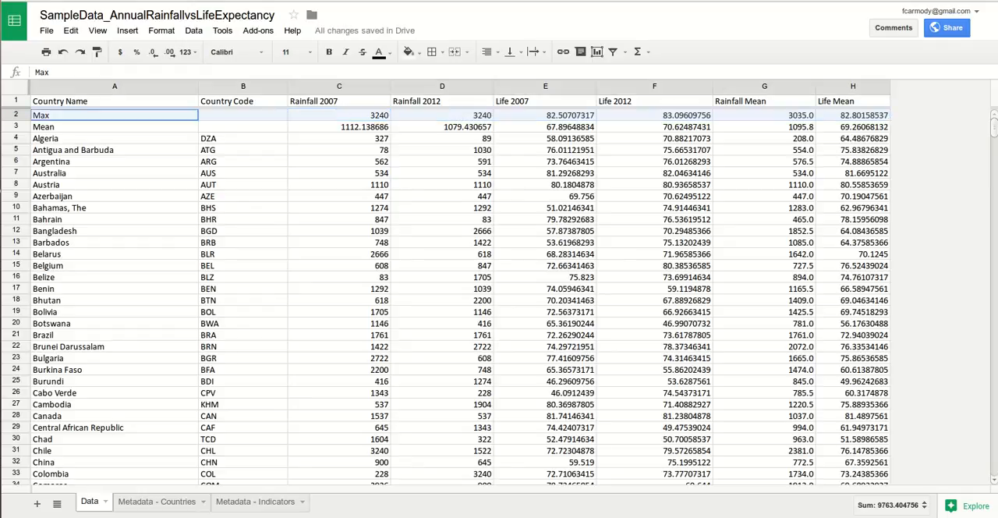
right_click(14, 115)
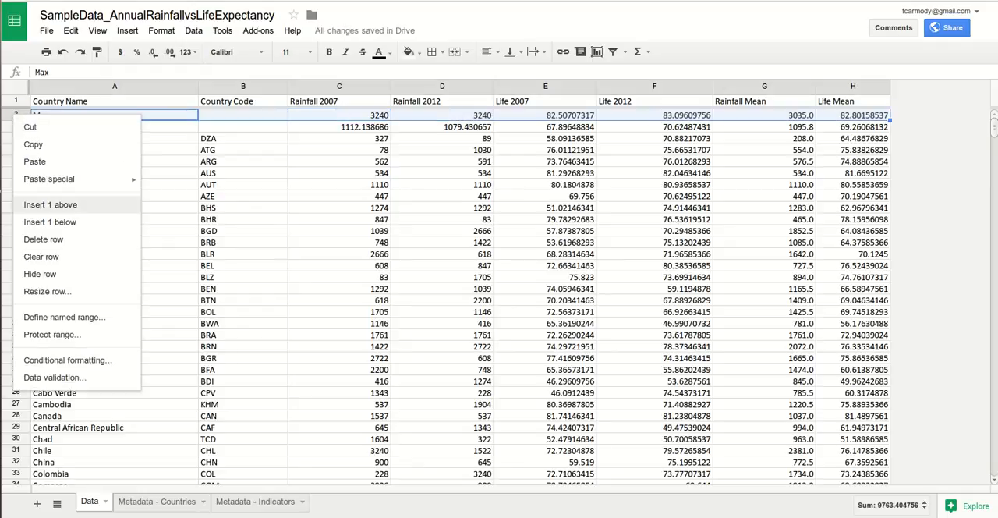
click(50, 204)
text(Min)
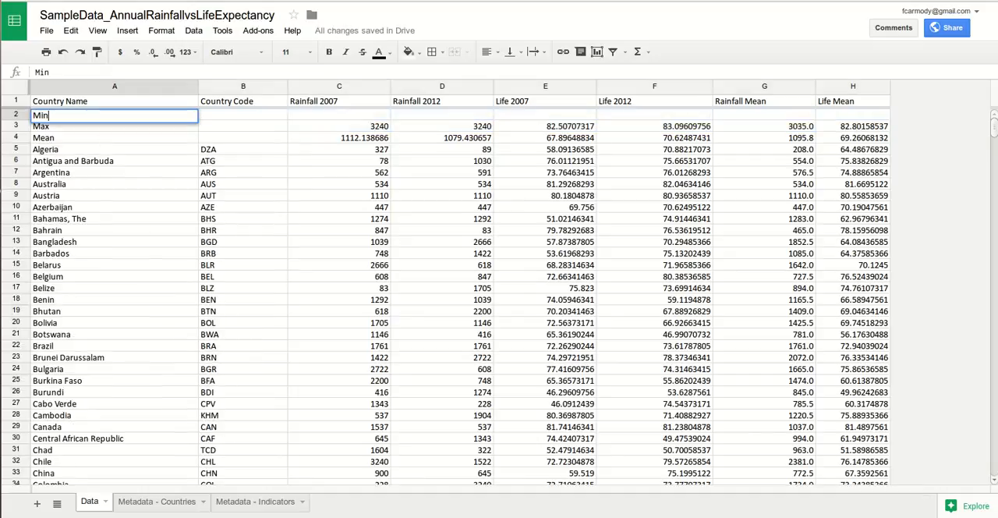
Step: Insert the MIN function in cell C2 of the Rainfall 2007 column with the formula =MIN(C5:C)
click(339, 115)
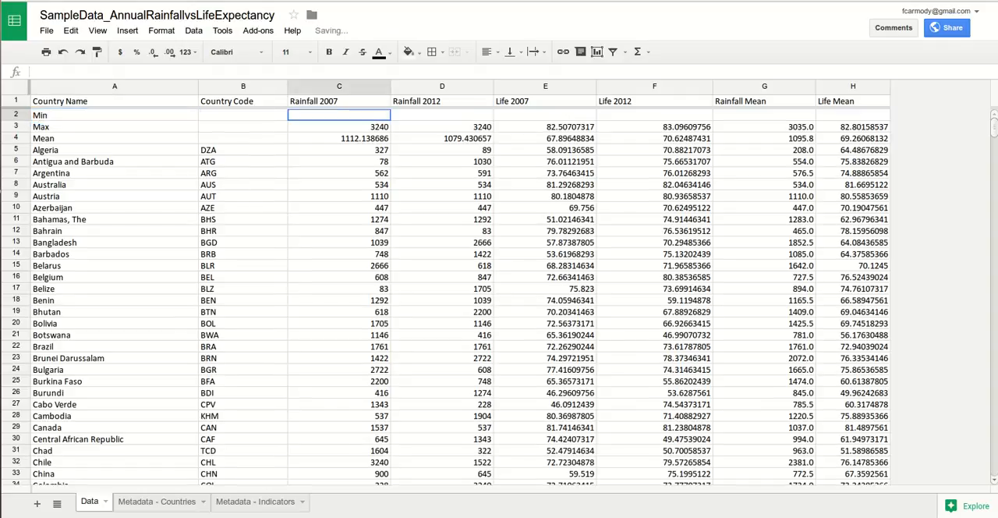
click(161, 31)
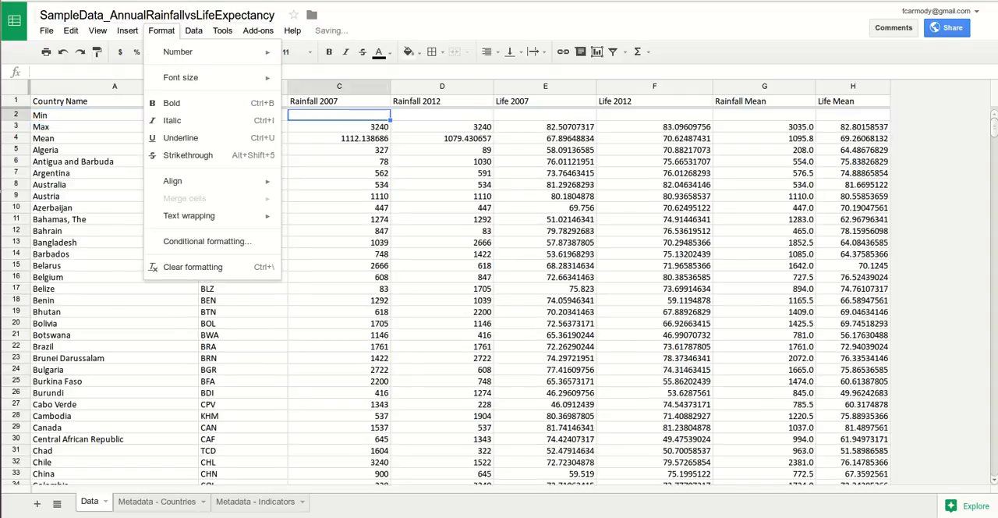
mouse_move(128, 30)
mouse_move(148, 198)
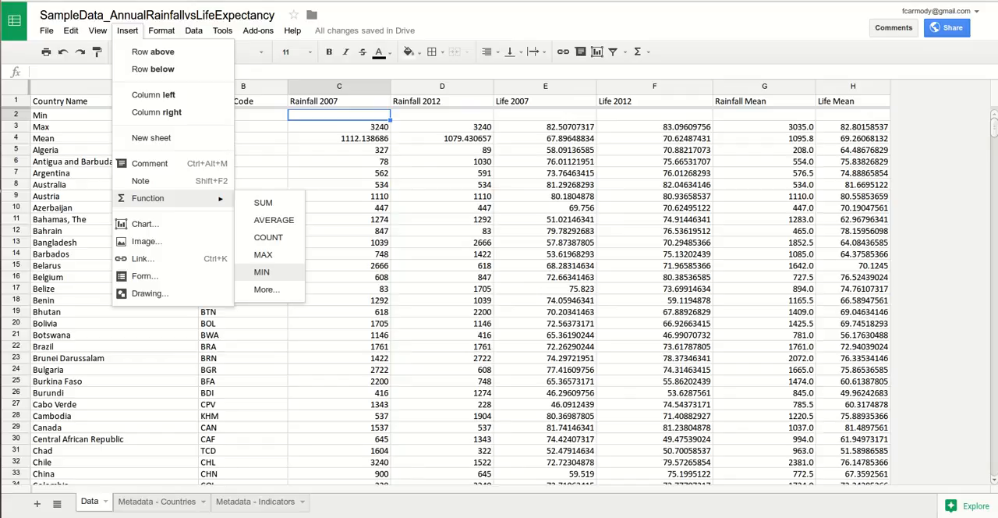
click(261, 272)
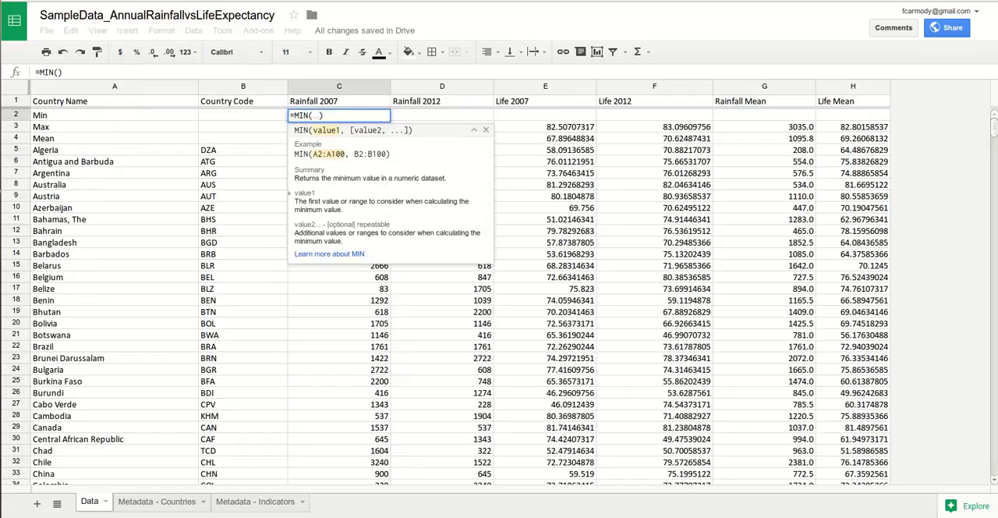
text(C5)
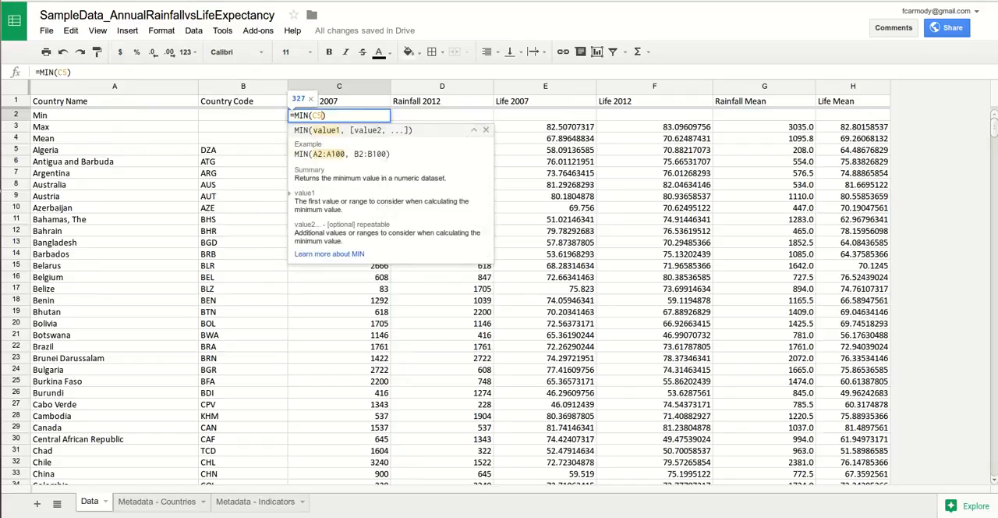
text(:C)
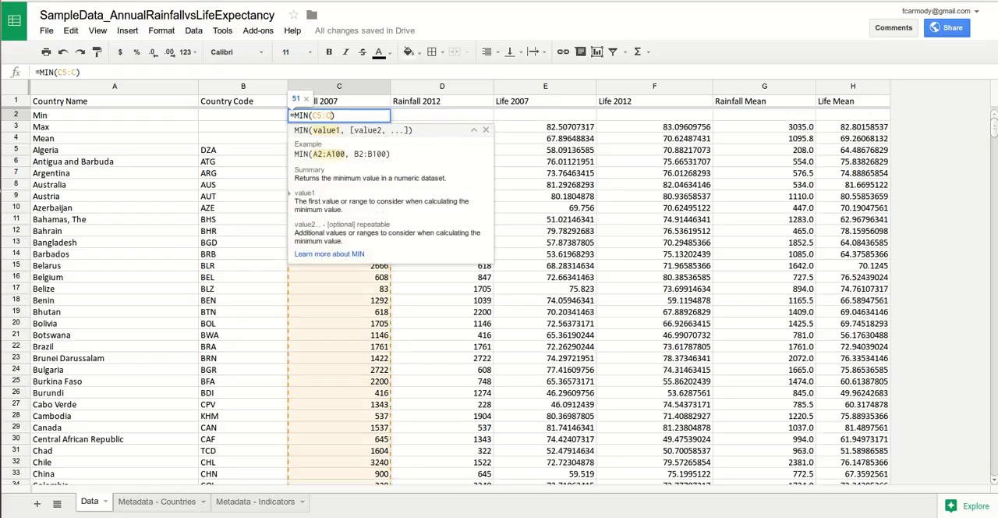
key(Return)
Step: Fill the MIN formula from C2 across the Min row through the Life Mean column, H2
click(339, 115)
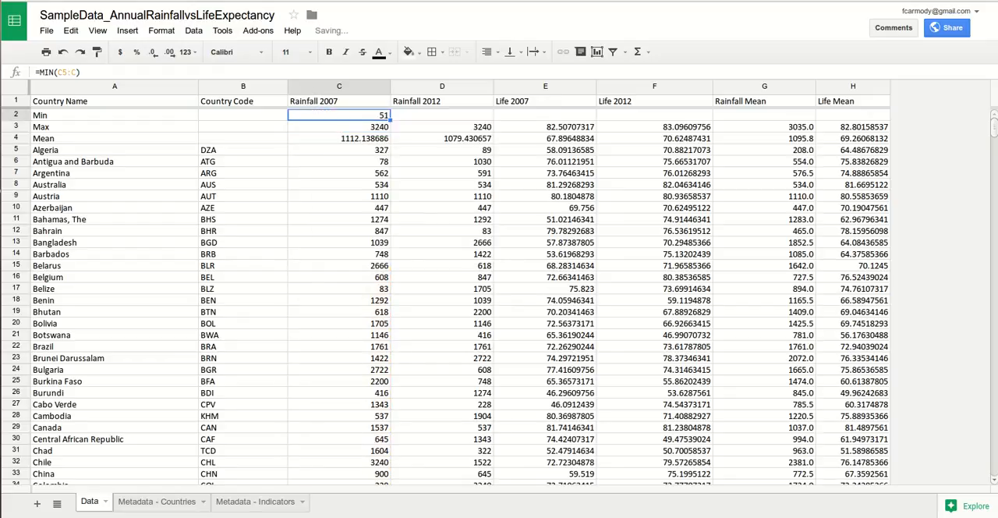
drag(390, 120, 442, 117)
drag(887, 116, 887, 117)
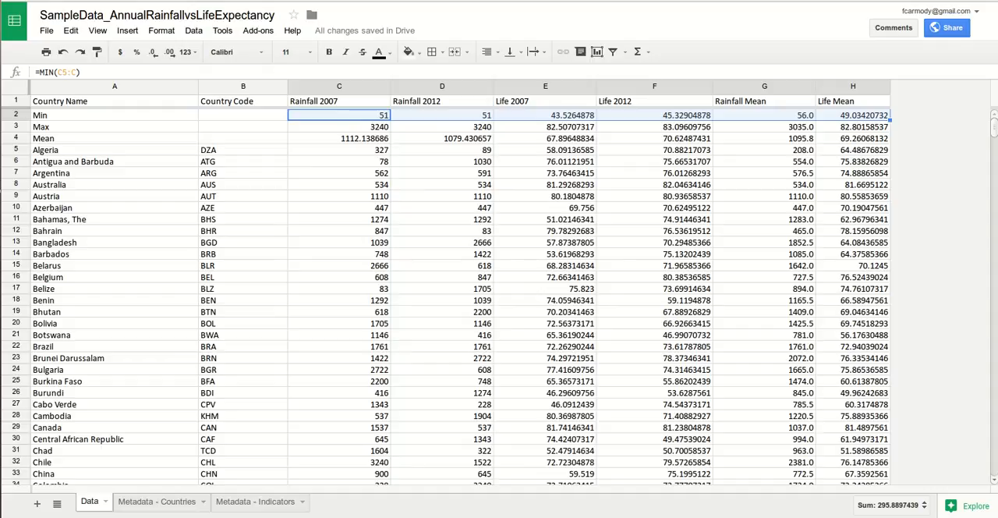
Step: Insert one empty row above the Min row
click(16, 138)
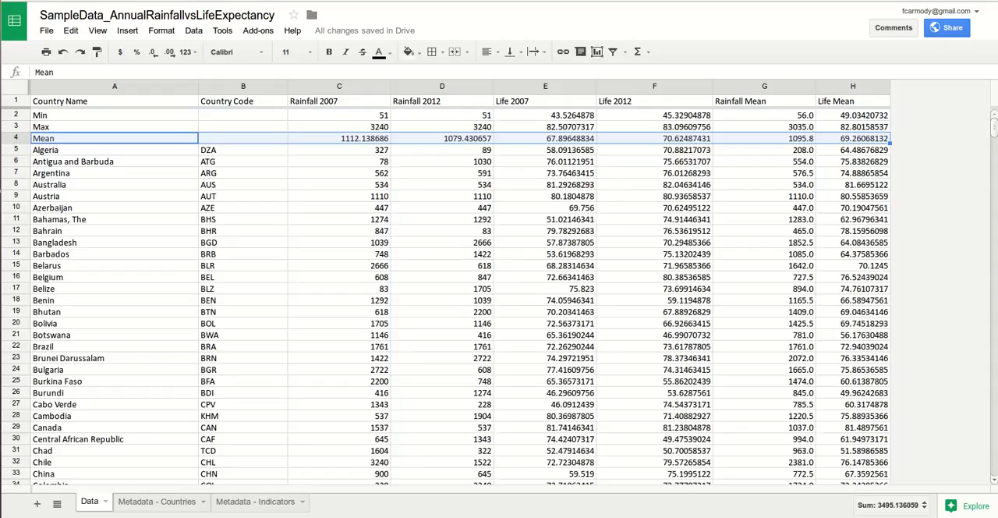
click(16, 115)
right_click(16, 114)
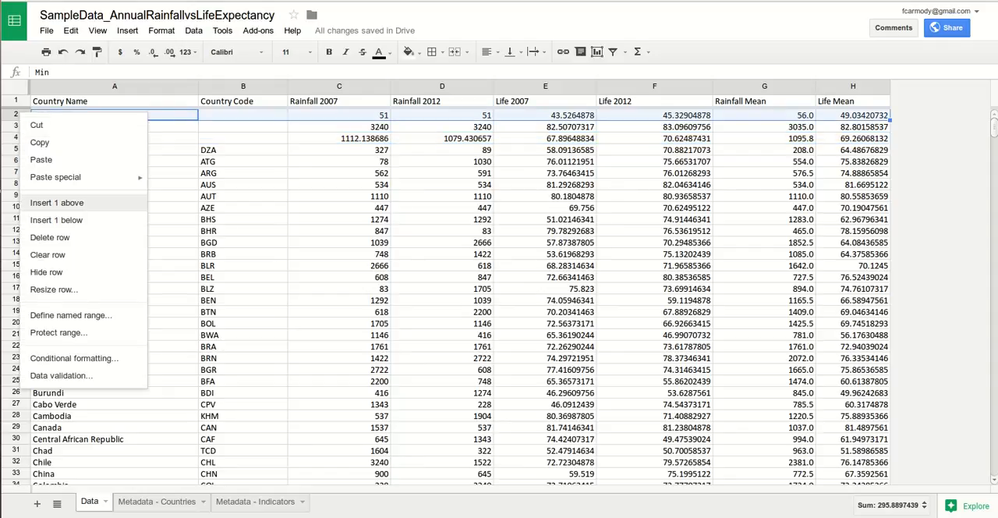
click(56, 202)
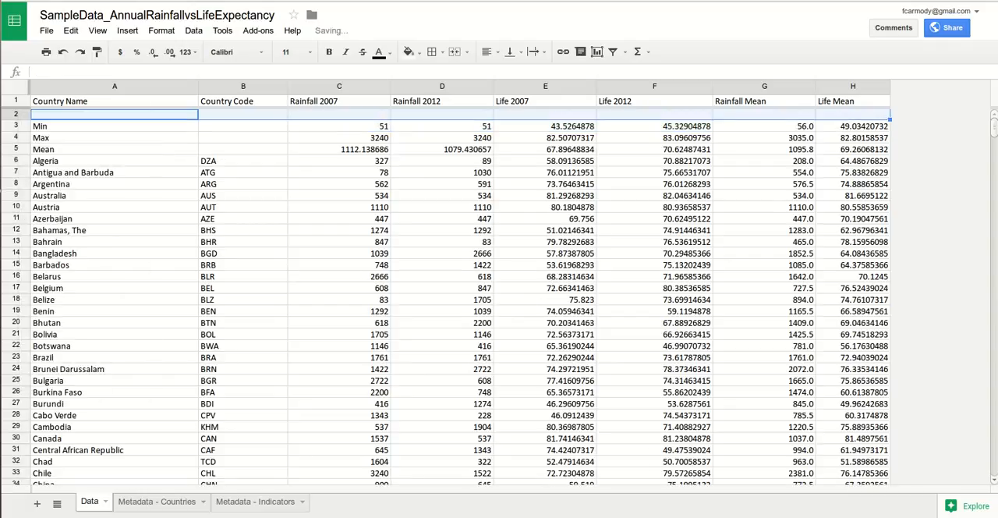
Step: Enter the standard deviation formula =STDEV(C6:C) in cell C2 of the Rainfall 2007 column
click(339, 115)
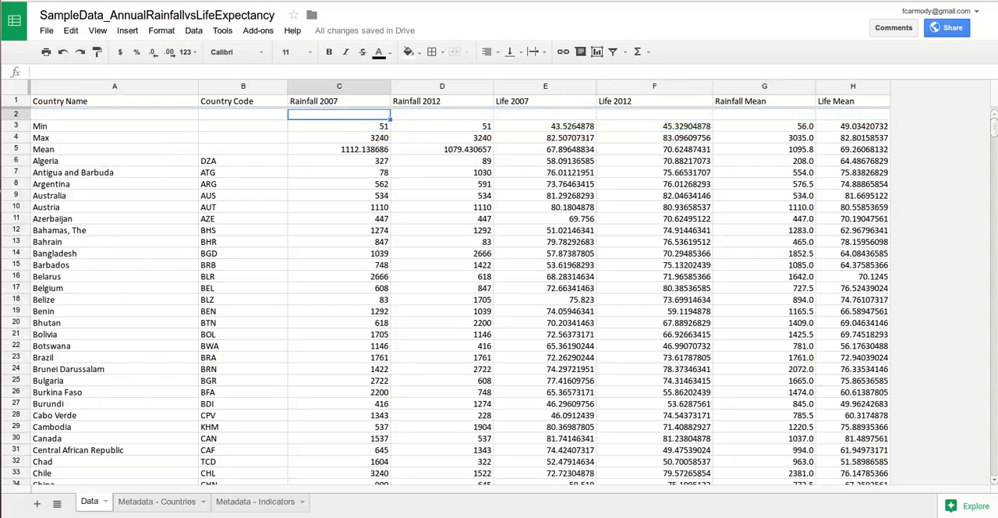
click(109, 71)
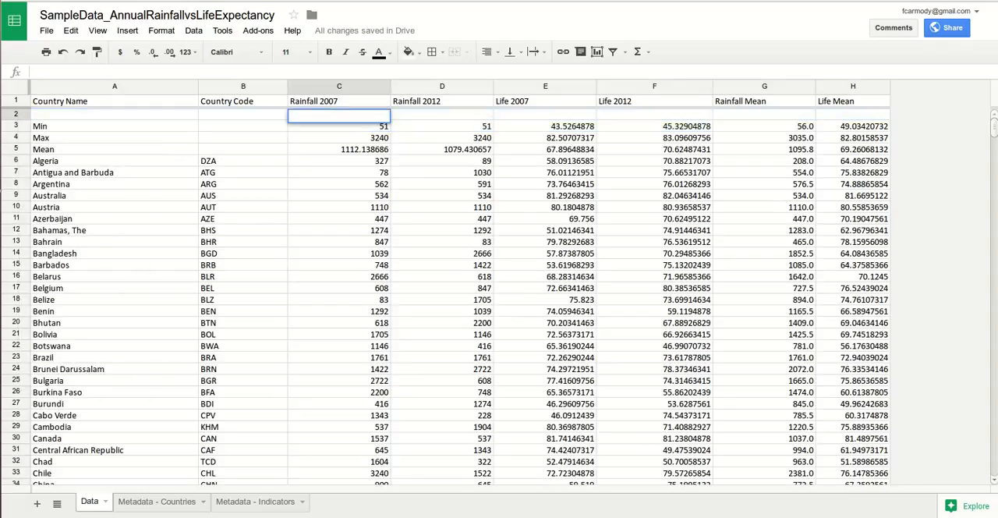
text(=)
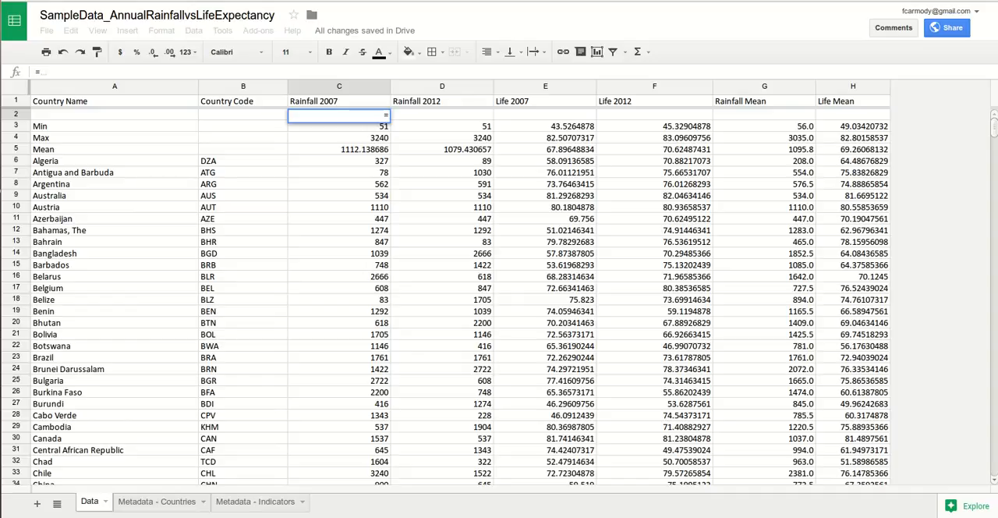
text(STDEV()
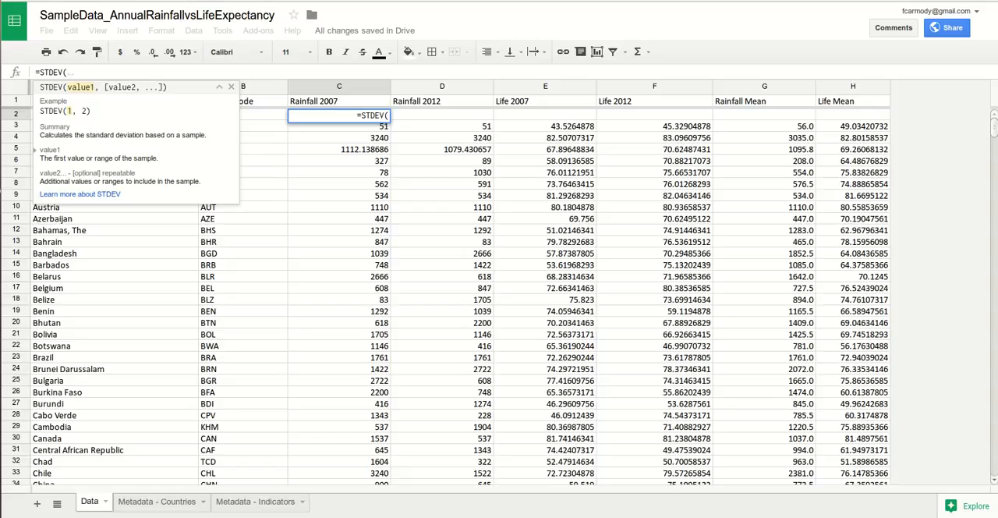
text(C6)
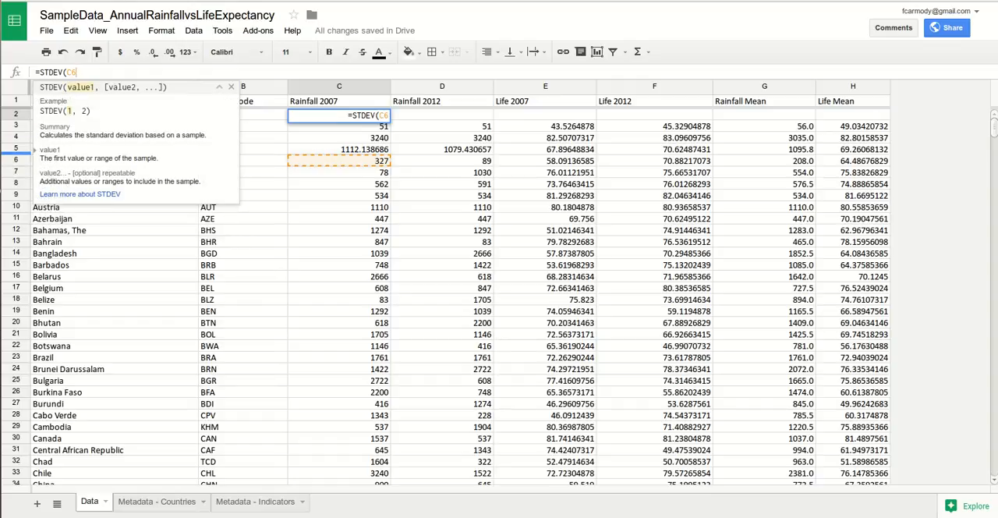
text(:C)
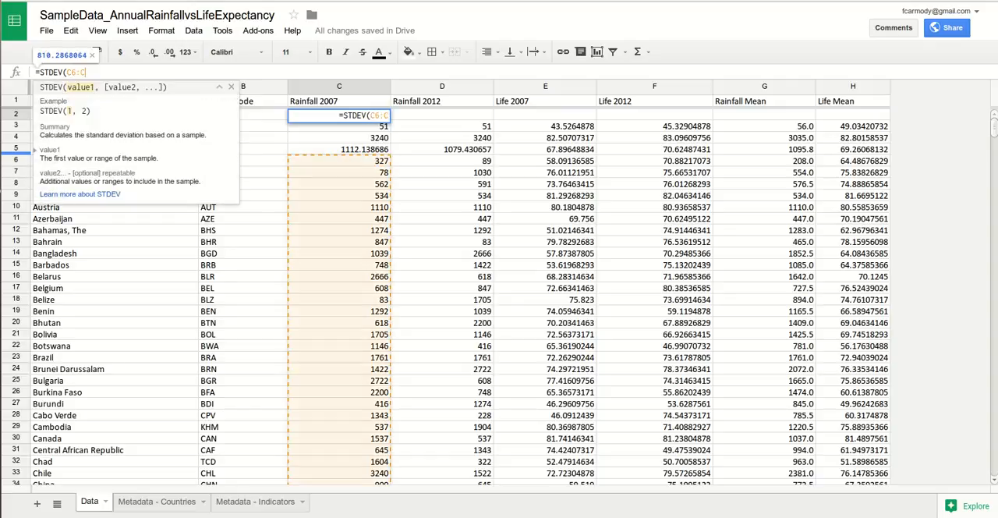
text())
key(Return)
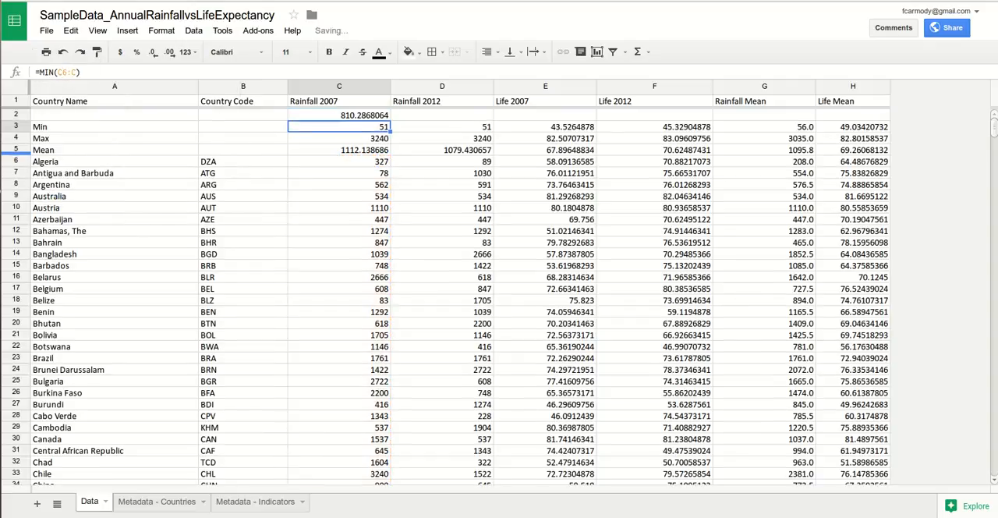
Step: Copy the STDEV formula from C2 across row 2 through the Life Mean column, H2
click(339, 116)
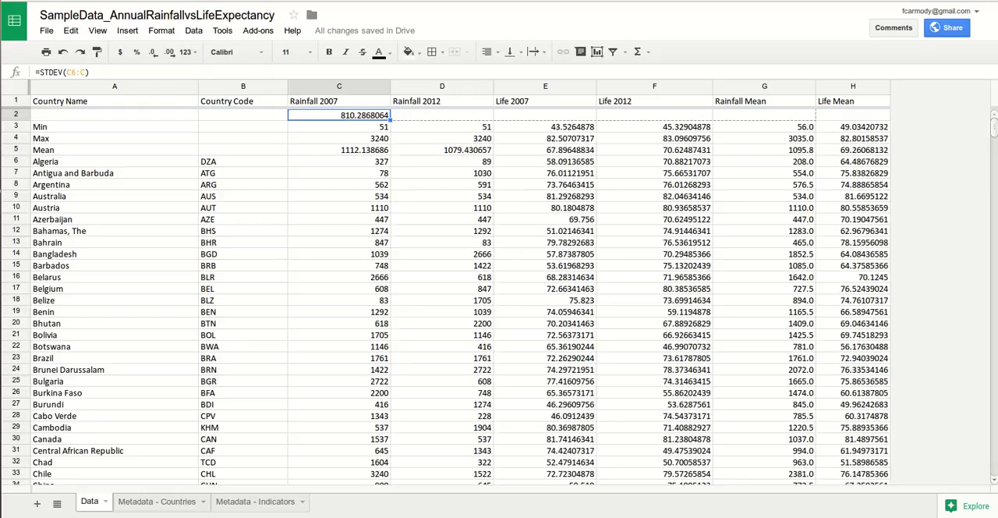
key(ctrl+shift+Right)
key(ctrl+v)
click(853, 138)
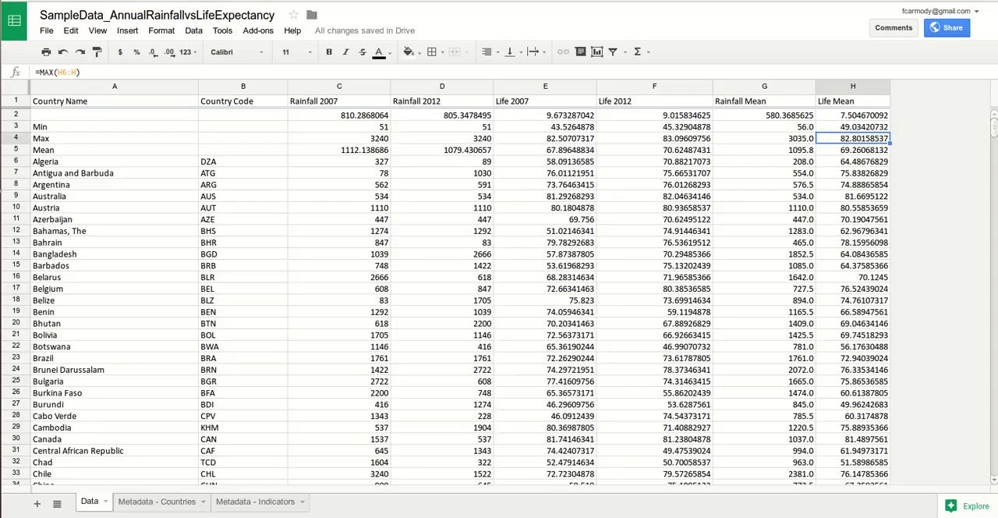
Step: Label the new row "Standard Deviation" in cell A2 of the Country Name column
click(114, 115)
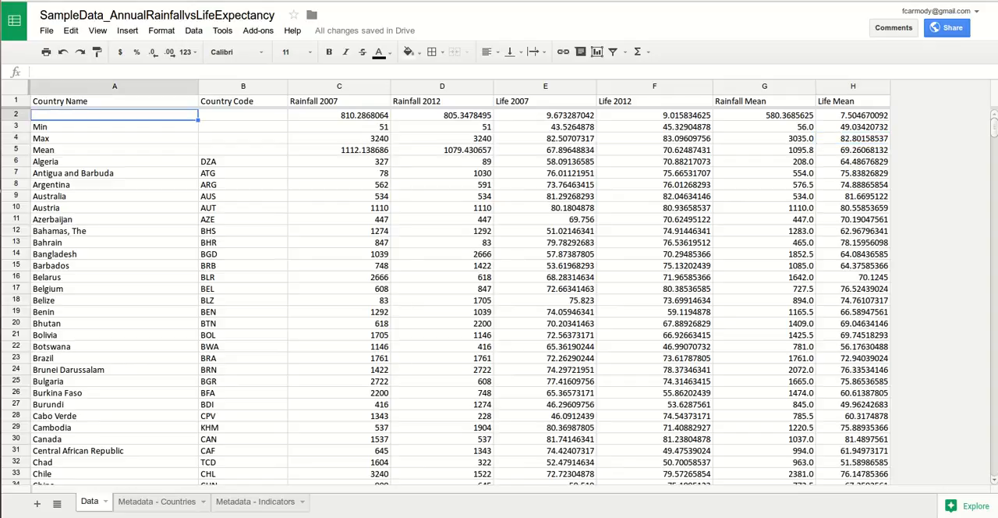
text(Standard)
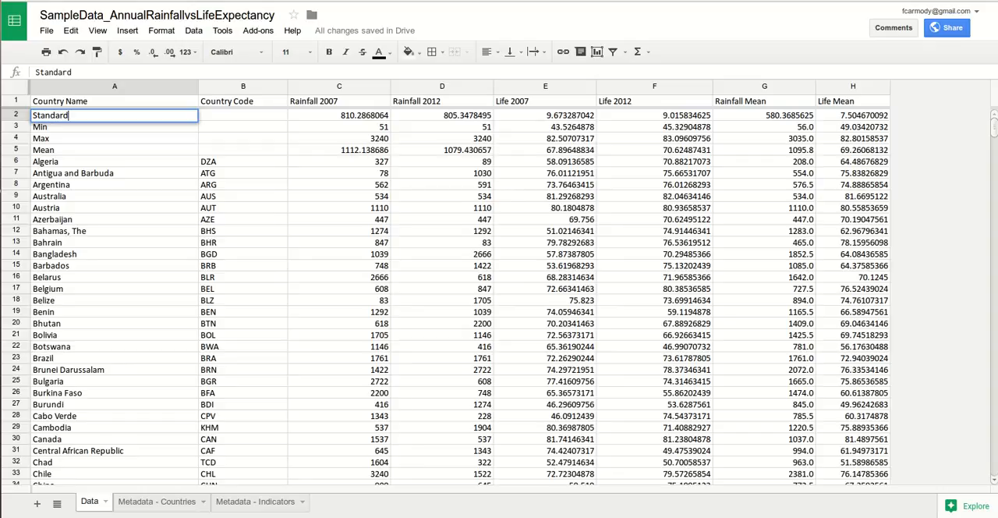
text( Dviation)
key(BackSpace)
key(BackSpace)
key(BackSpace)
key(BackSpace)
key(BackSpace)
key(BackSpace)
key(BackSpace)
text(eviation)
click(654, 173)
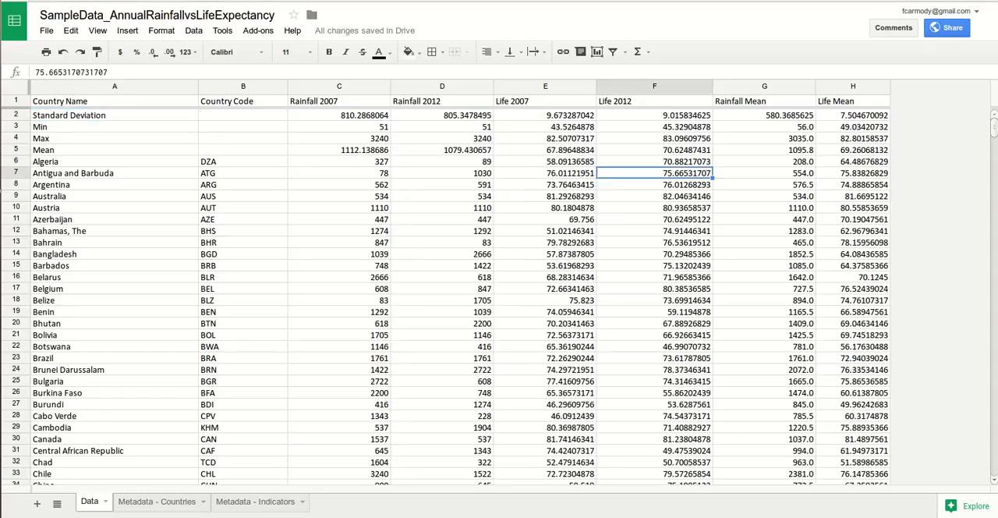
click(853, 87)
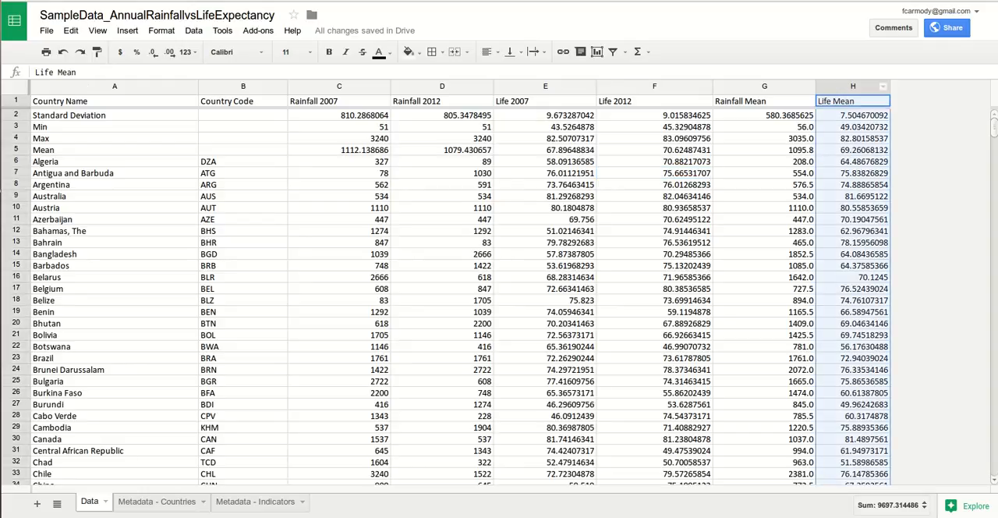
right_click(853, 87)
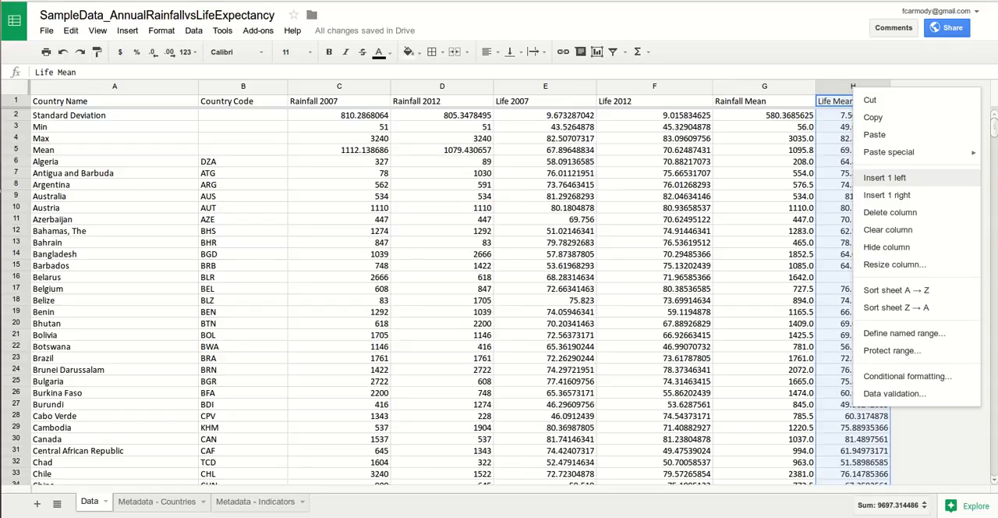
click(883, 178)
key(ctrl+z)
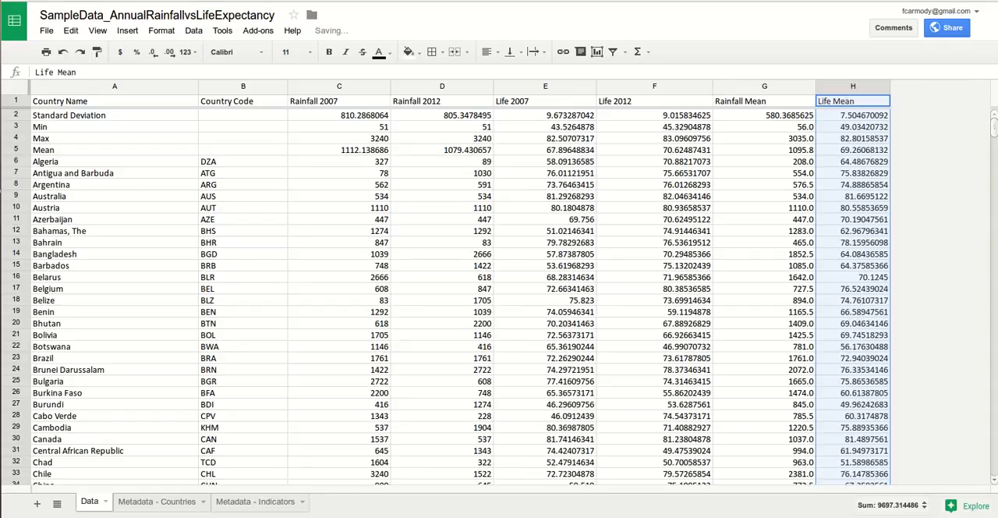
Step: Insert two empty columns directly after the Life Mean column, H
click(882, 86)
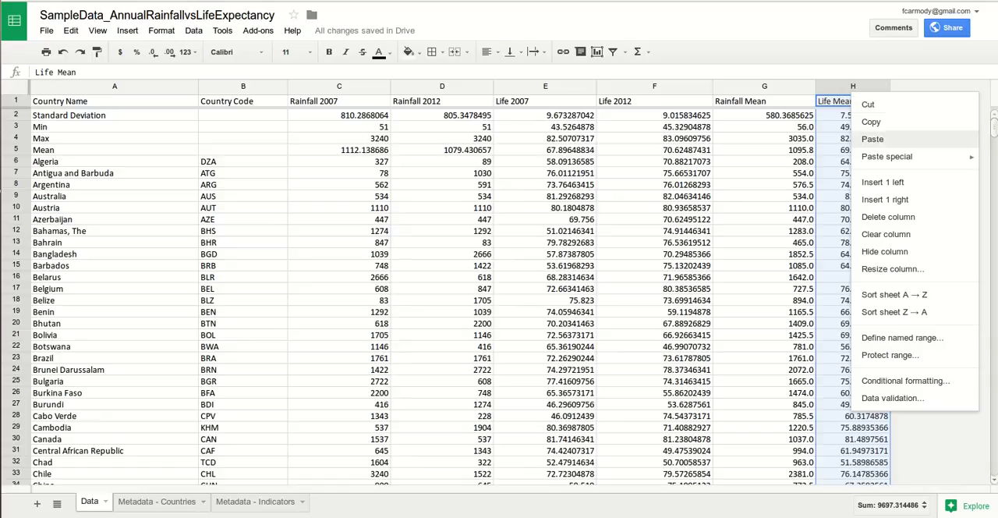
click(884, 199)
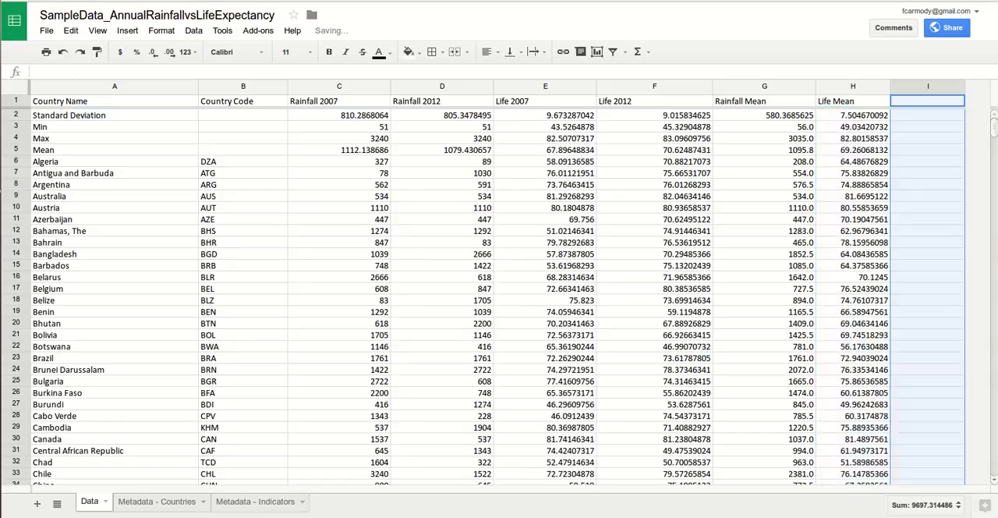
key(ctrl+z)
click(883, 86)
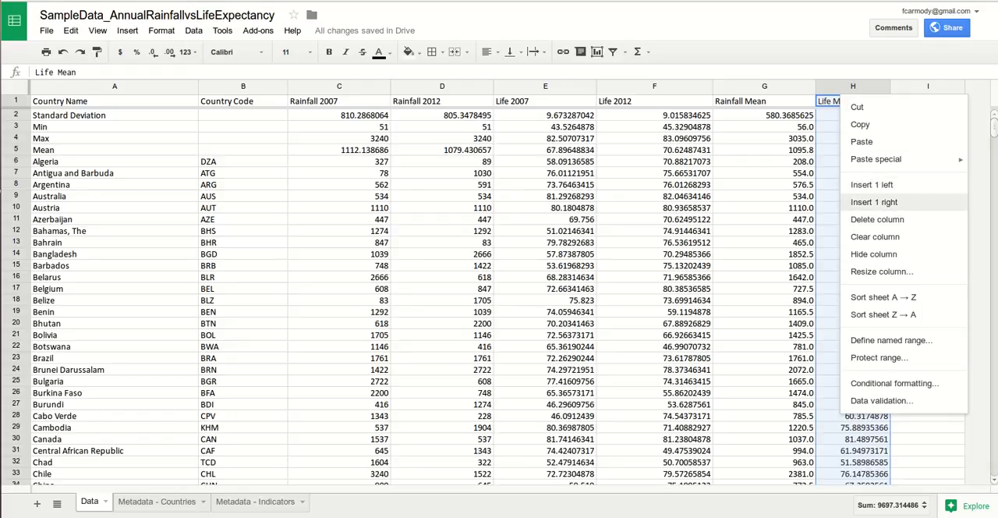
click(874, 202)
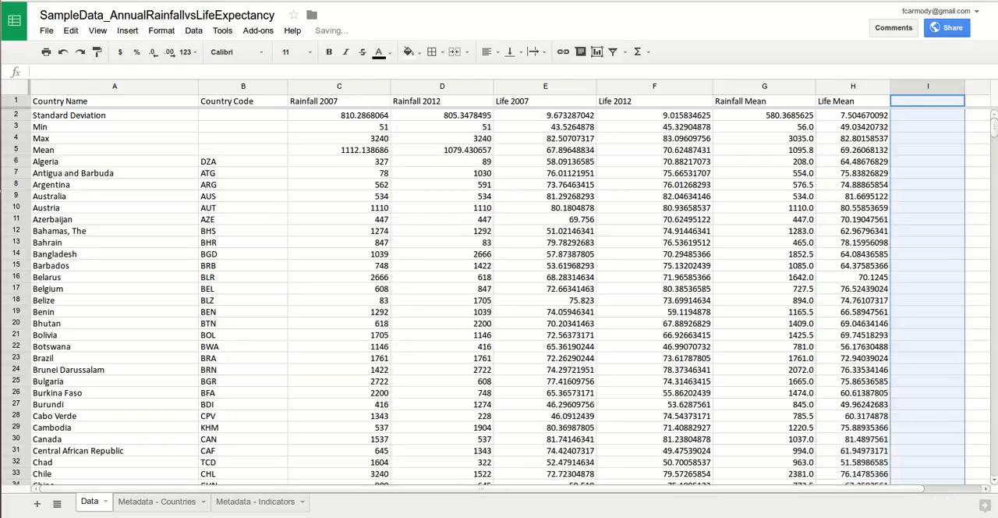
Step: Enter "Mean - Life" as the header text in cell I1 of the first new column
scroll(498, 292, right, 2)
scroll(498, 292, left, 2)
scroll(499, 292, right, 2)
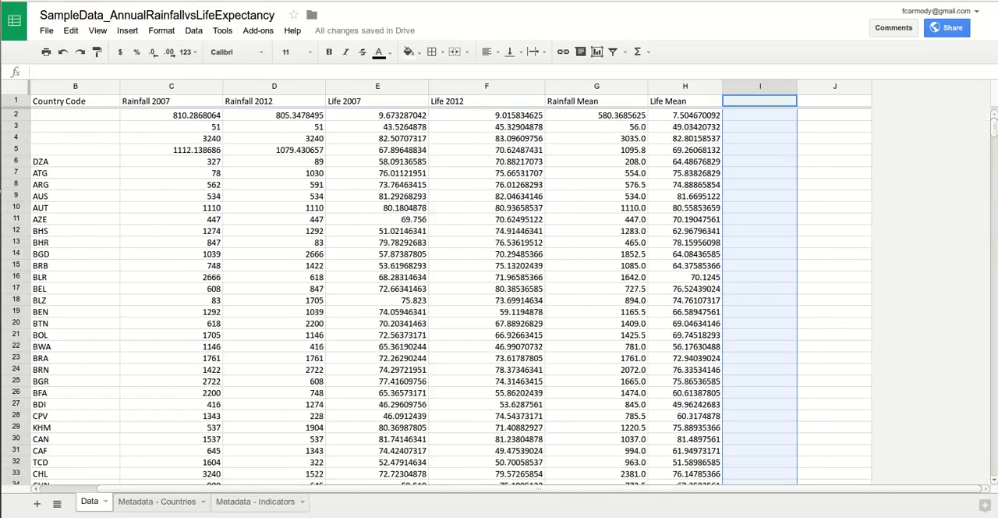
click(759, 102)
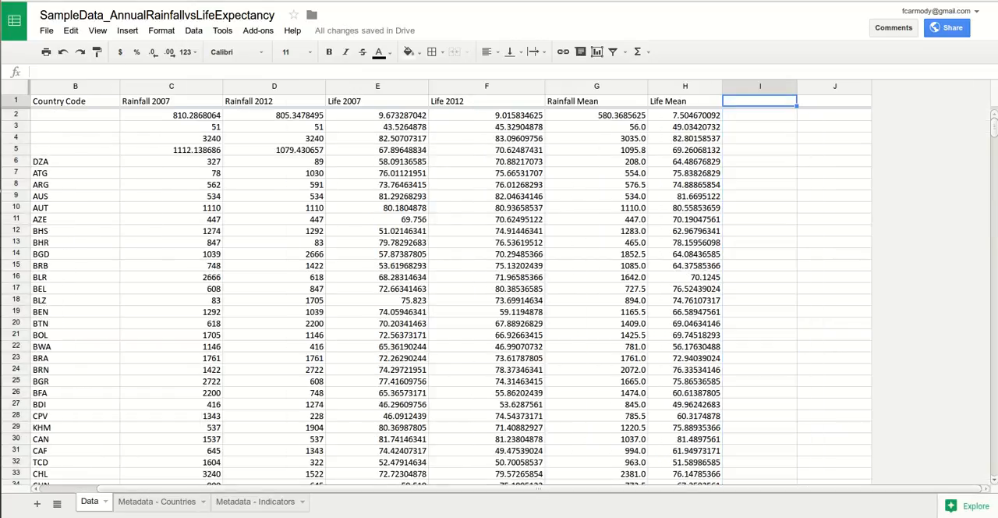
double_click(760, 101)
text(Mean - Life)
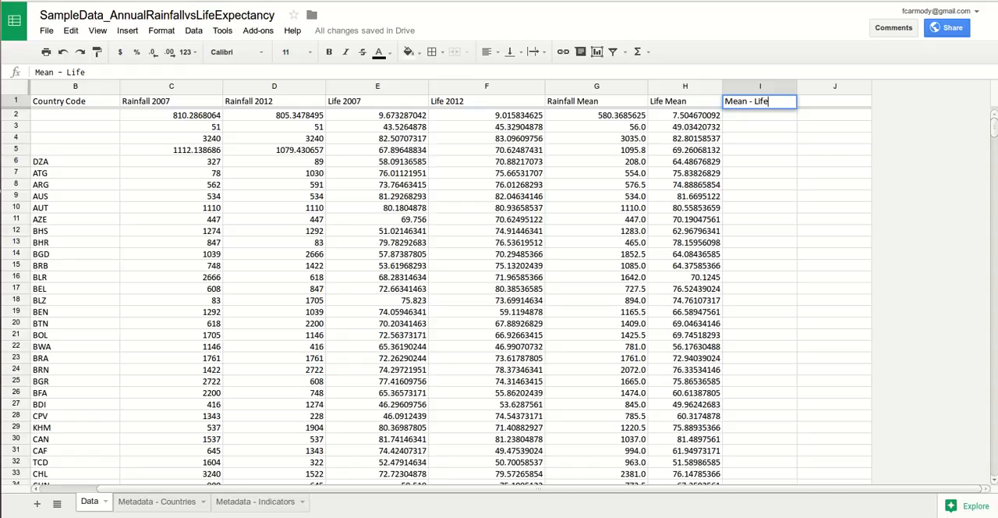
Step: Replace the header text in cell I1 with "Rain - Mean"
key(shift+Left)
key(shift+Left)
key(shift+Left)
key(shift+Left)
text(Rain)
key(ctrl+a)
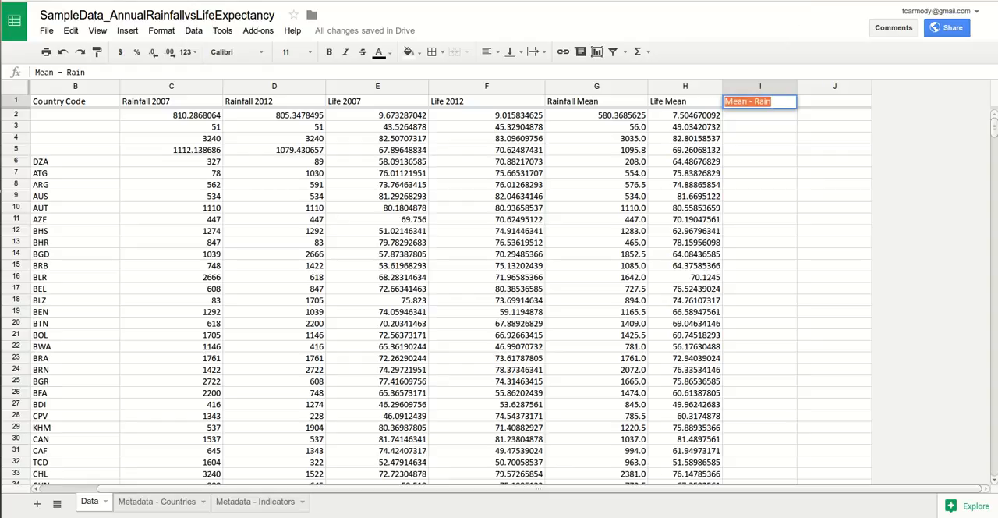
text(Rain - )
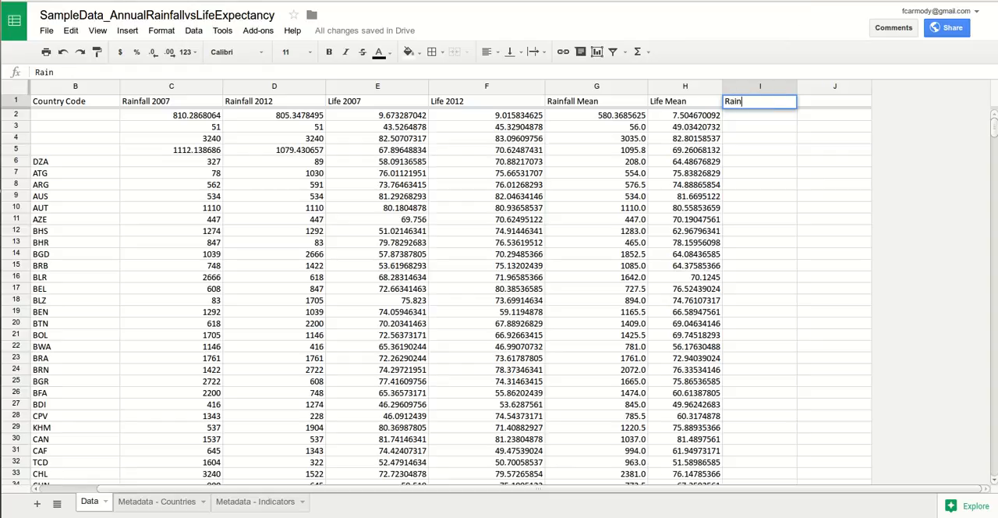
text(Mean)
key(Tab)
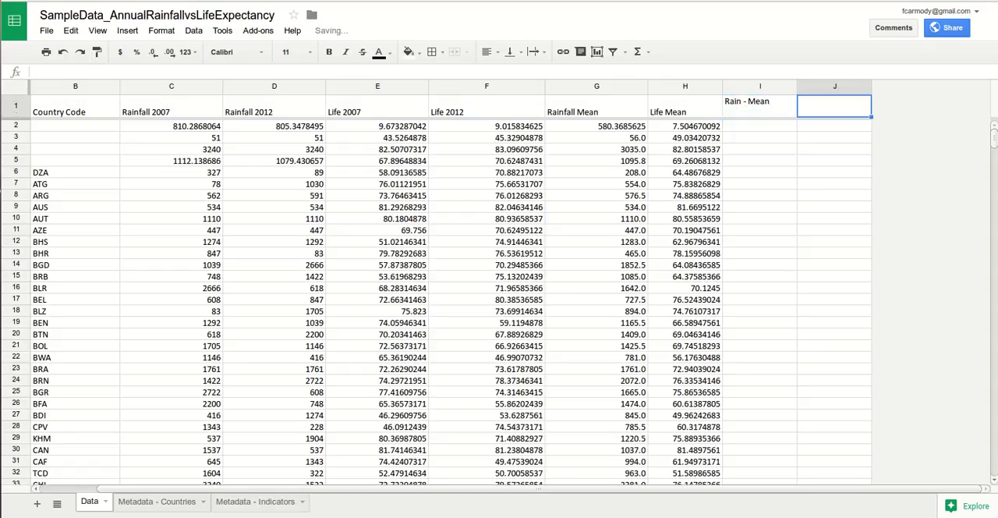
Step: Enter "Life - Mean" as the header of the second new column in cell J1
key(Return)
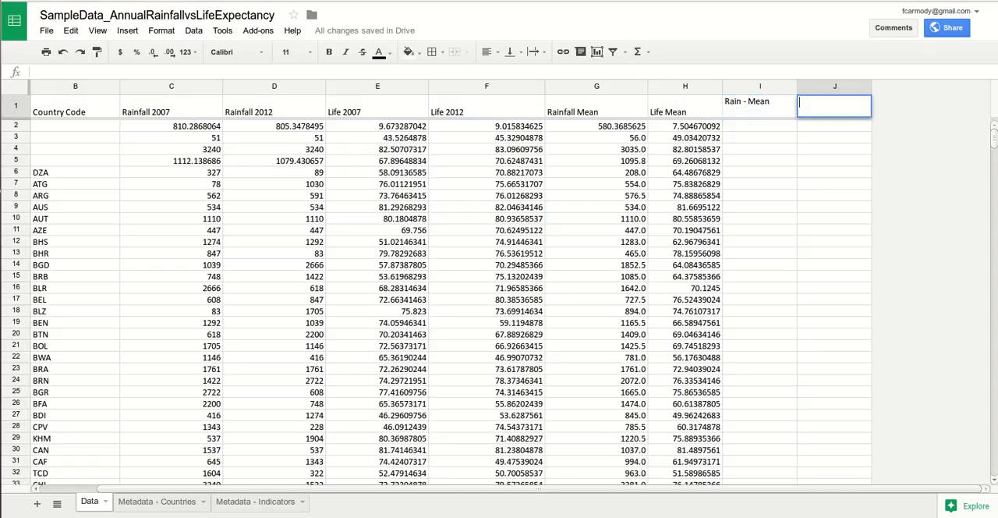
text(Life - Mean)
click(834, 149)
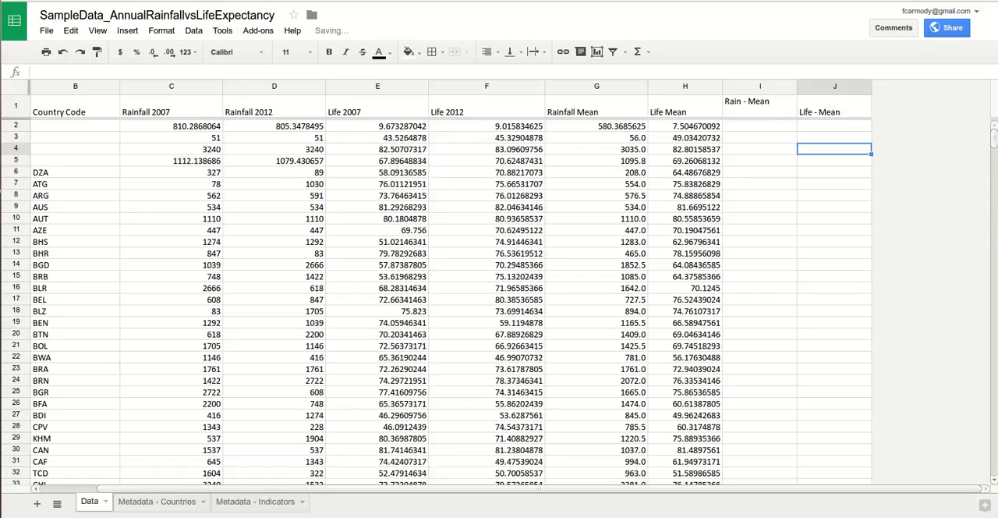
Step: Clear the entire contents of header cell I1, including its extra line break, so row 1 is single height
click(759, 106)
double_click(759, 104)
click(774, 102)
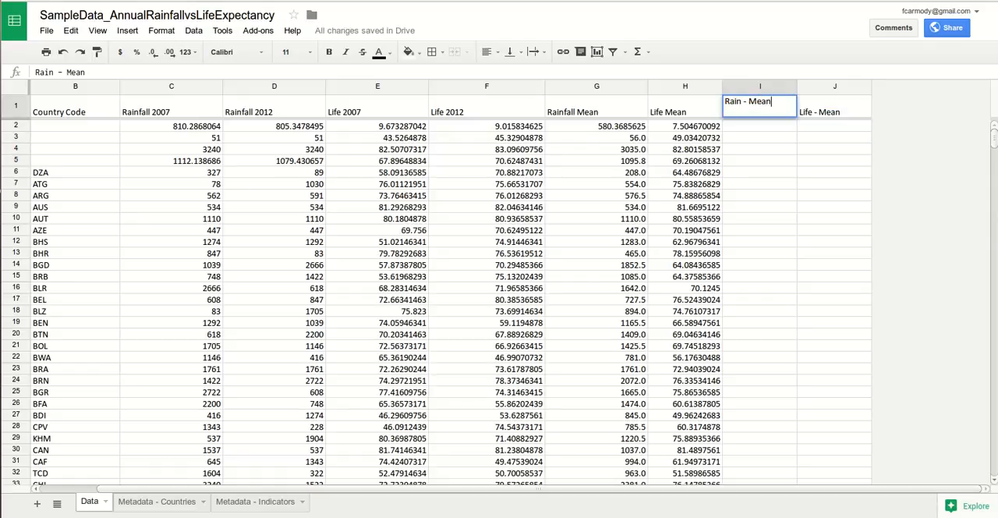
click(768, 119)
drag(768, 119, 768, 106)
drag(771, 102, 733, 102)
click(733, 101)
key(BackSpace)
key(BackSpace)
key(BackSpace)
key(BackSpace)
key(BackSpace)
key(BackSpace)
key(BackSpace)
key(BackSpace)
key(BackSpace)
key(BackSpace)
key(BackSpace)
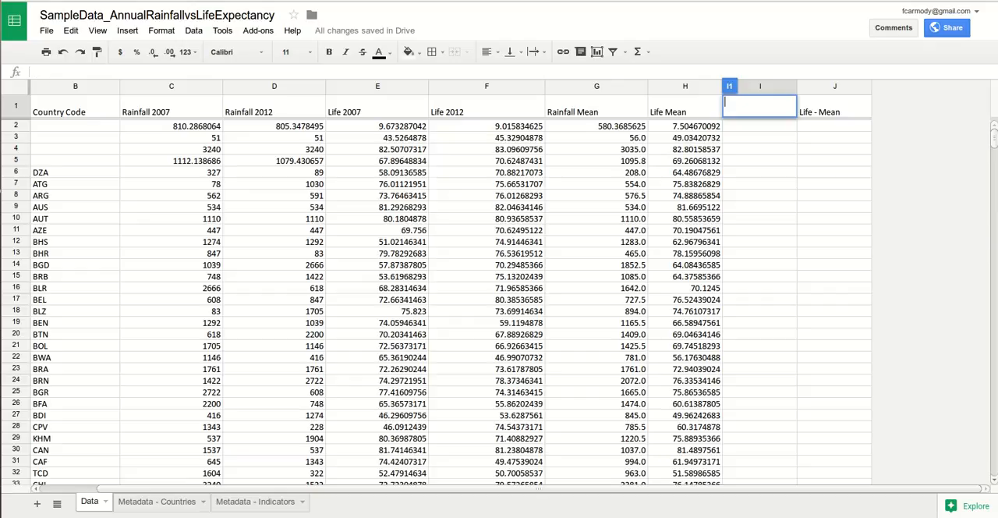
text(\\\)
key(BackSpace)
key(BackSpace)
key(BackSpace)
click(15, 107)
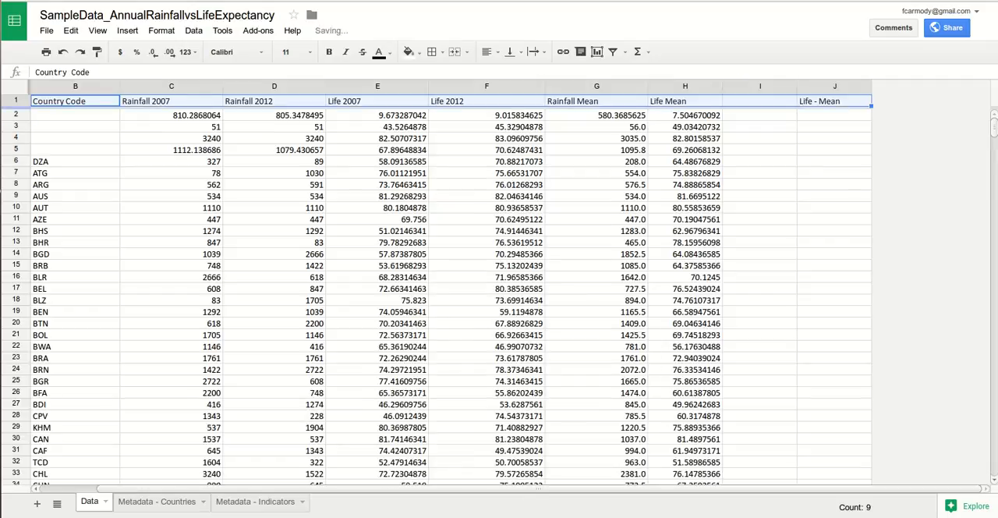
Step: Enter "Rain - Mean" on a single line as the header in the emptied cell I1
click(759, 101)
double_click(759, 101)
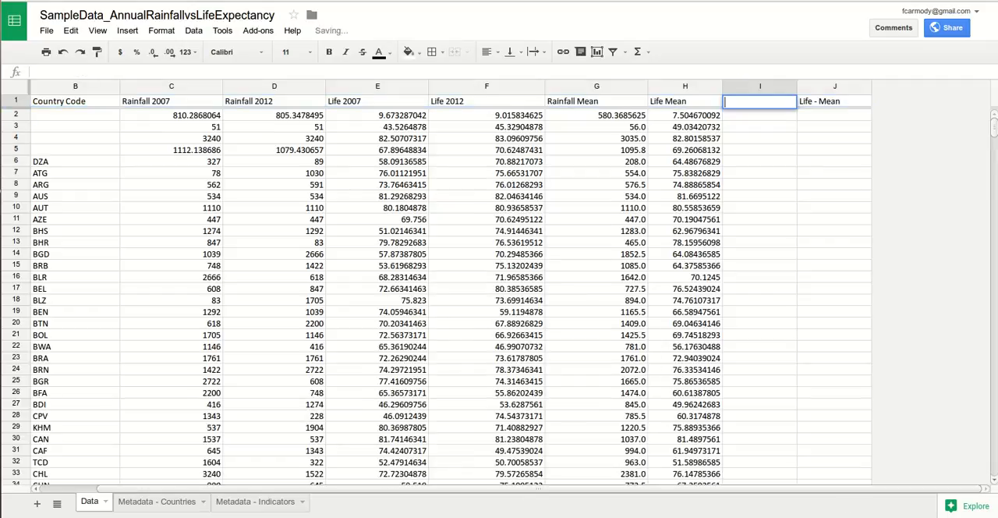
text(Rain - Mean)
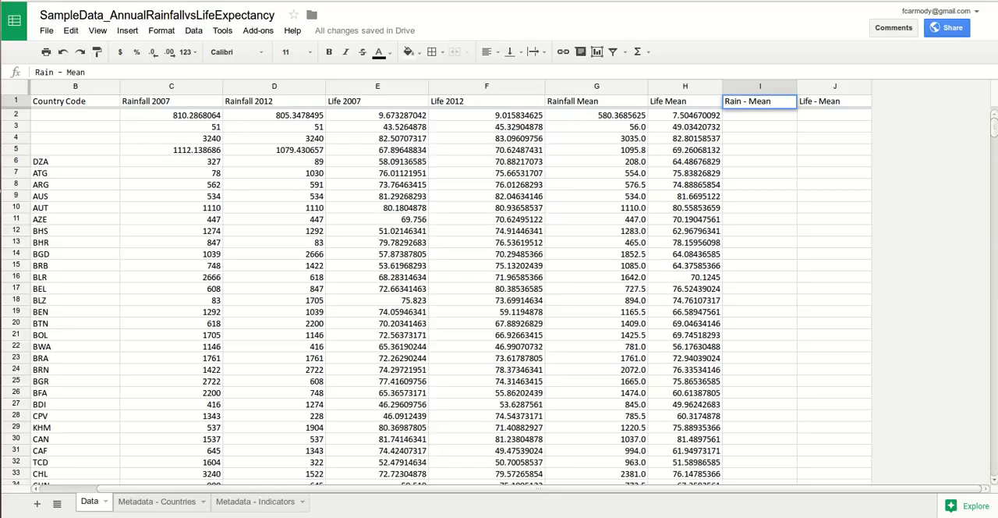
click(759, 126)
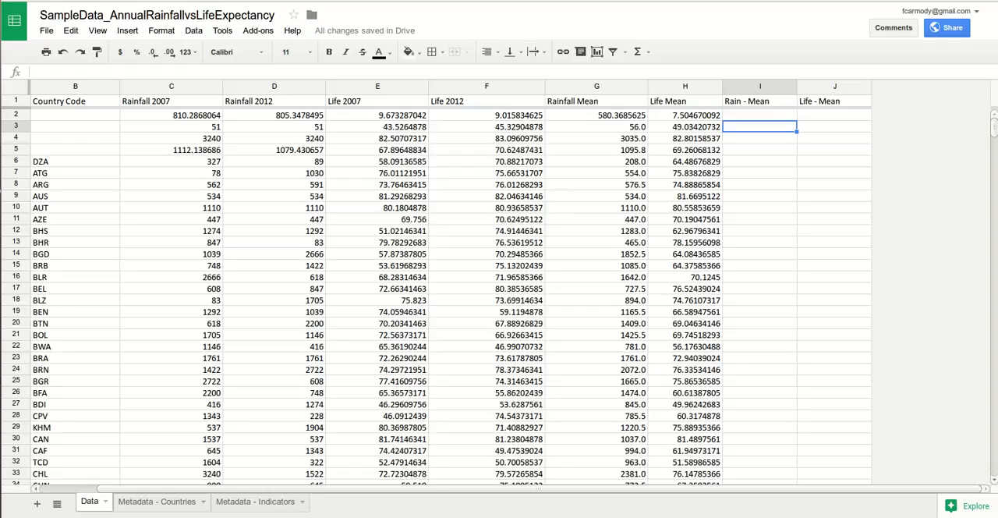
Step: Narrow the Country Name column, A, to about the width of its longest visible country name
click(596, 102)
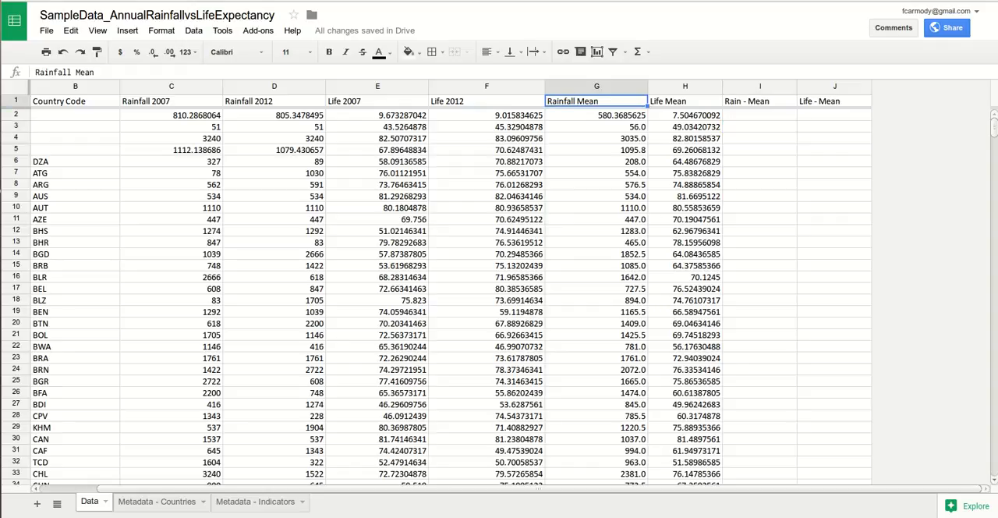
click(684, 101)
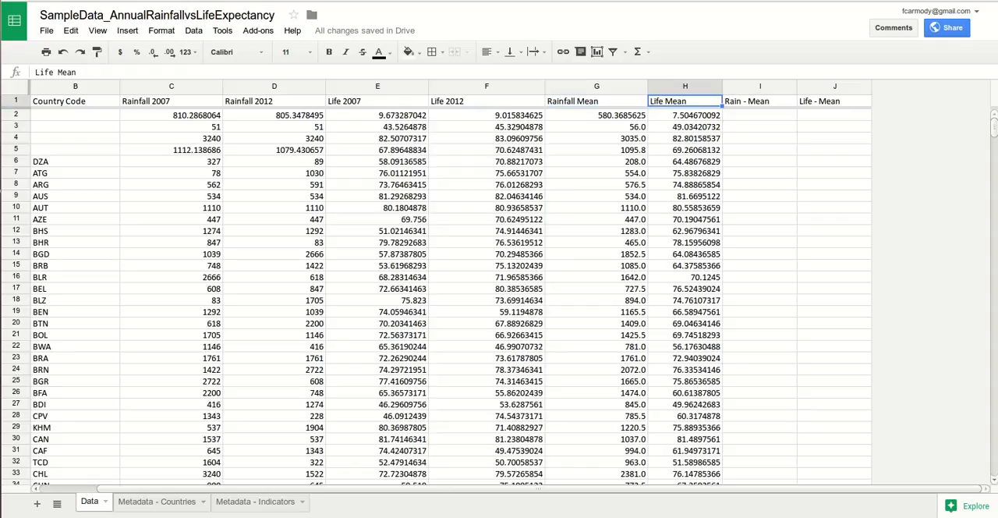
drag(200, 489, 165, 489)
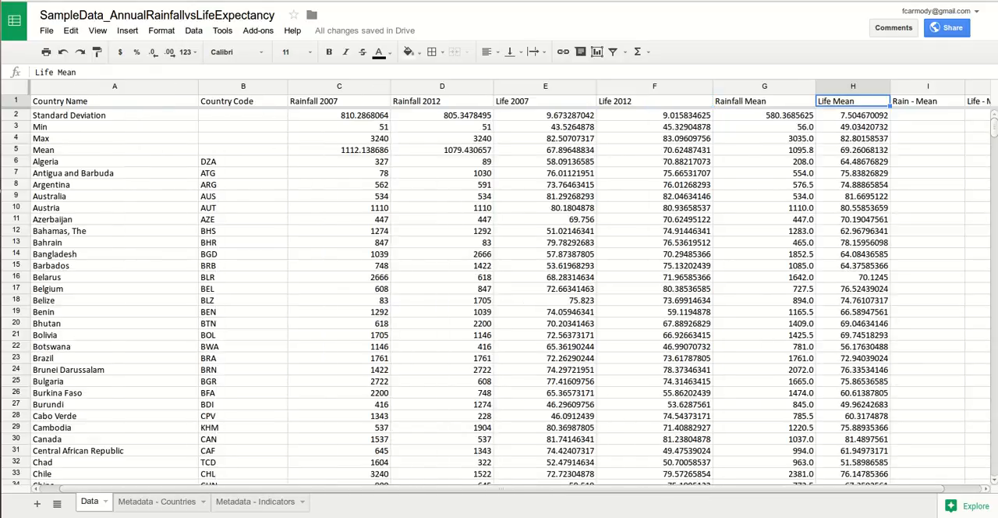
drag(198, 86, 133, 86)
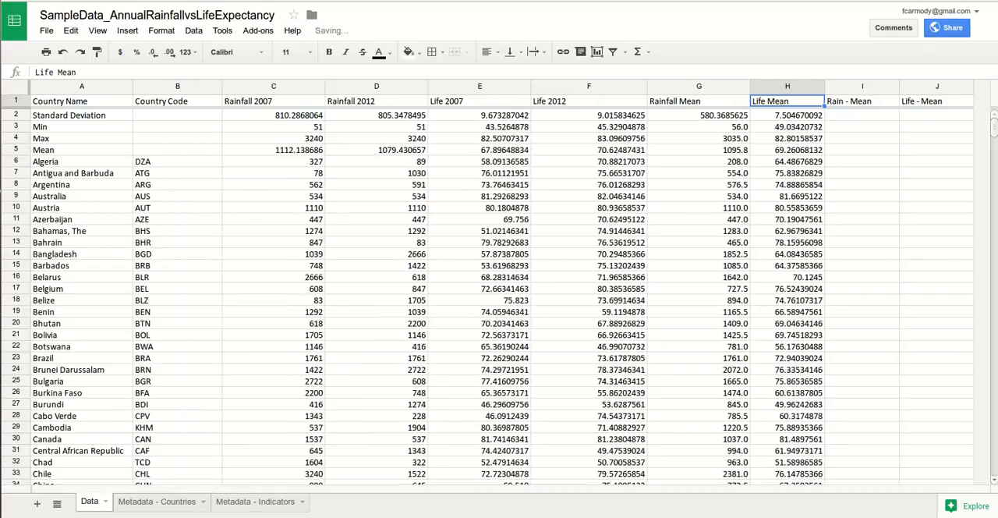
Step: Examine the Mean row and the Algeria row, comparing the Rainfall Mean formulas in G5 and G6
click(81, 149)
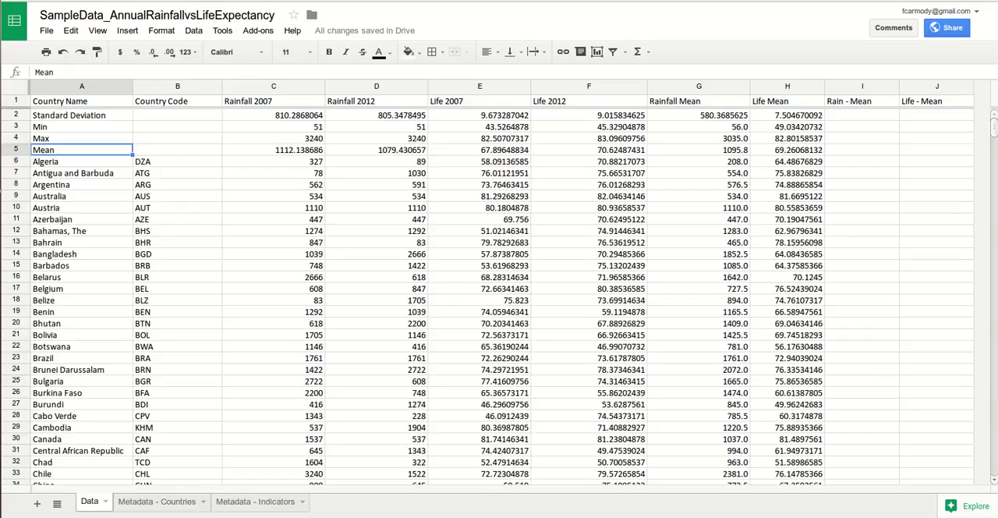
click(589, 150)
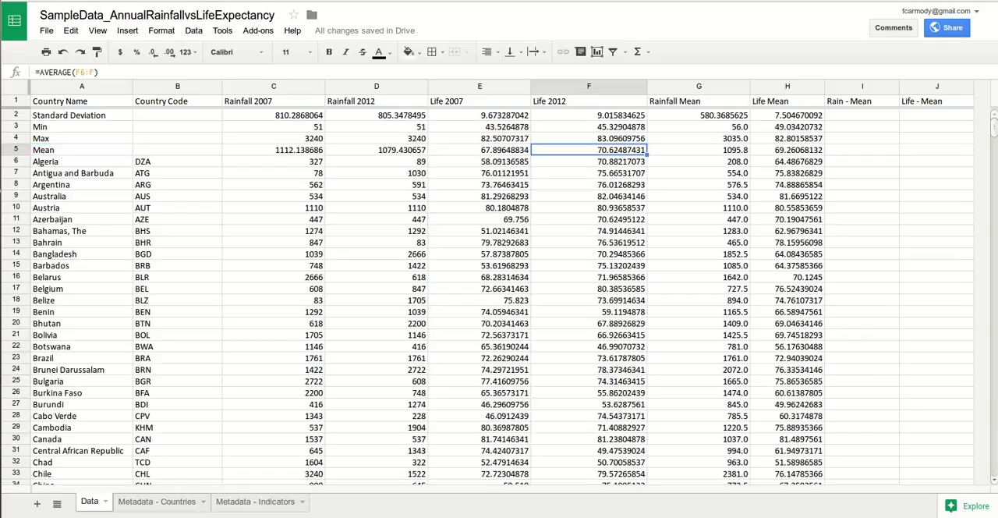
click(699, 149)
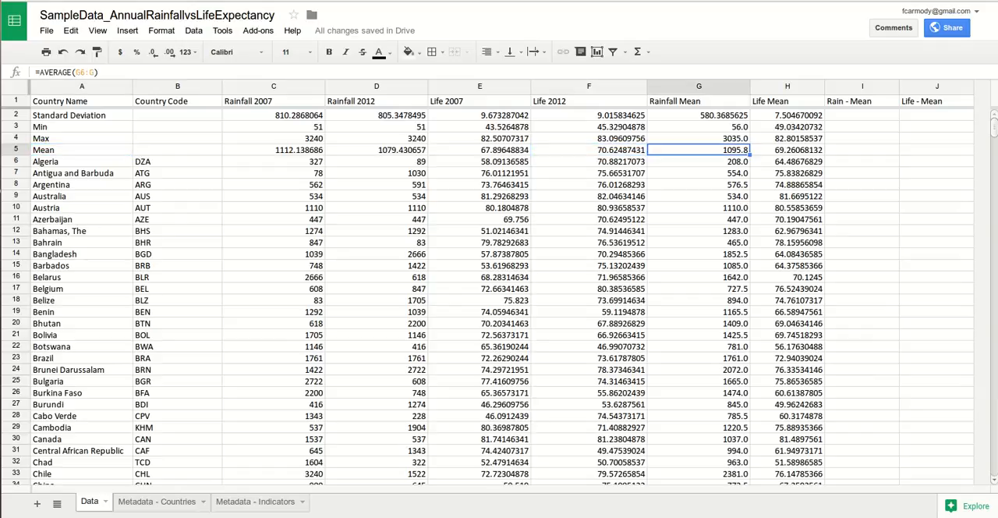
click(862, 149)
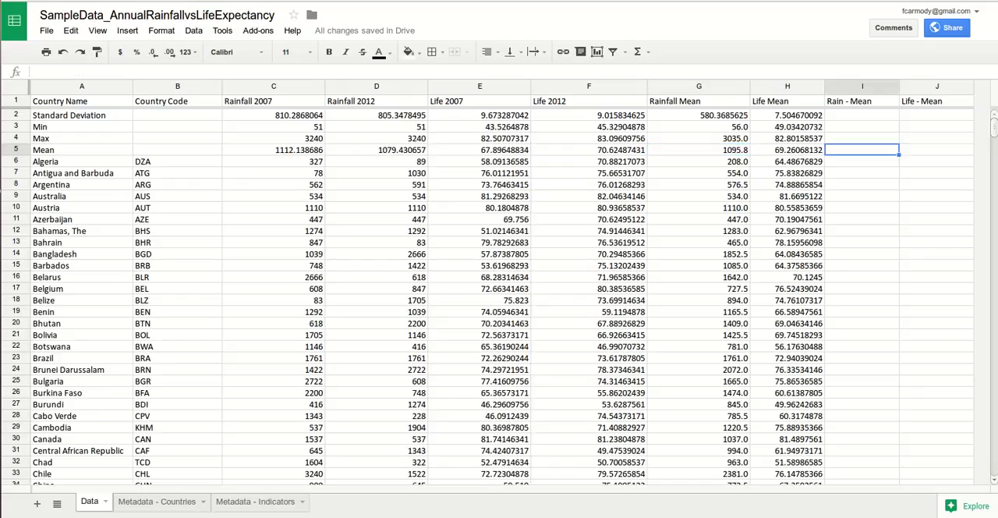
click(862, 161)
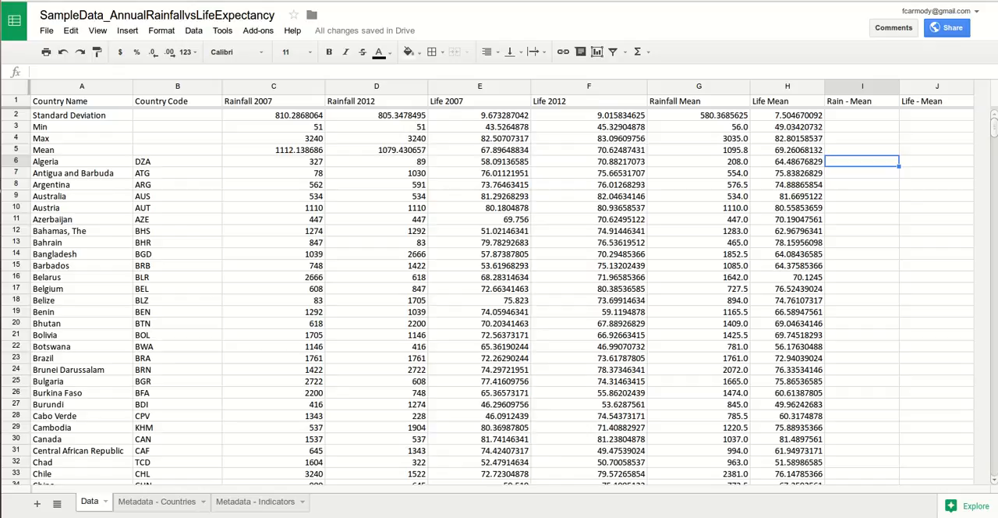
click(699, 150)
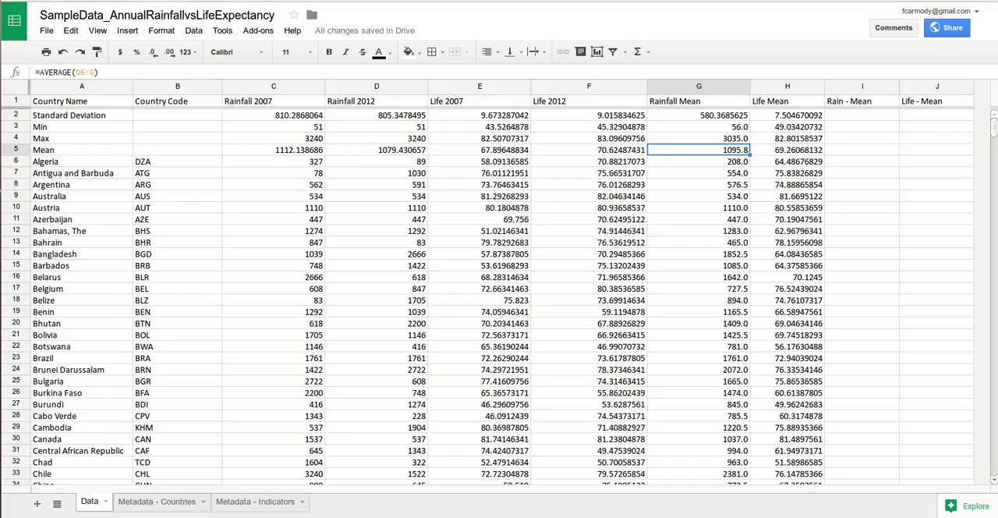
click(15, 150)
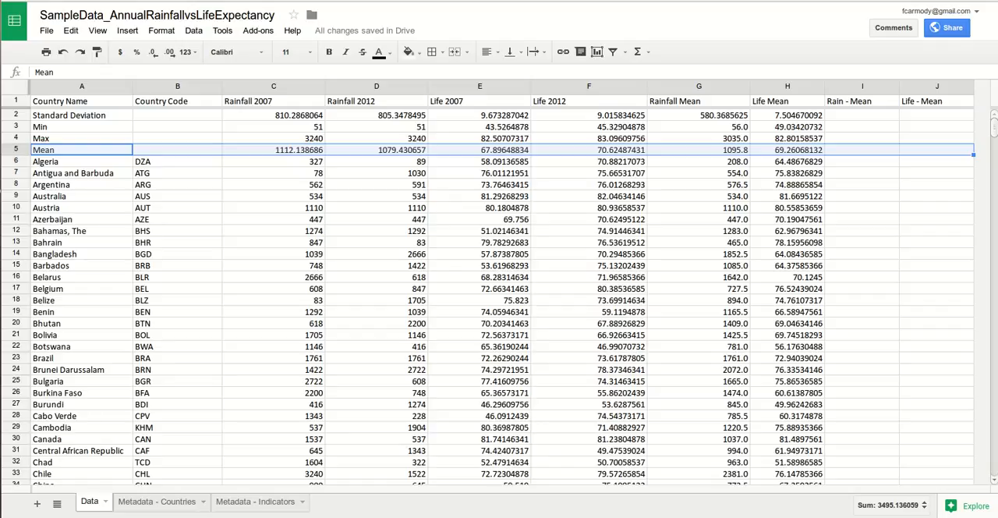
click(698, 150)
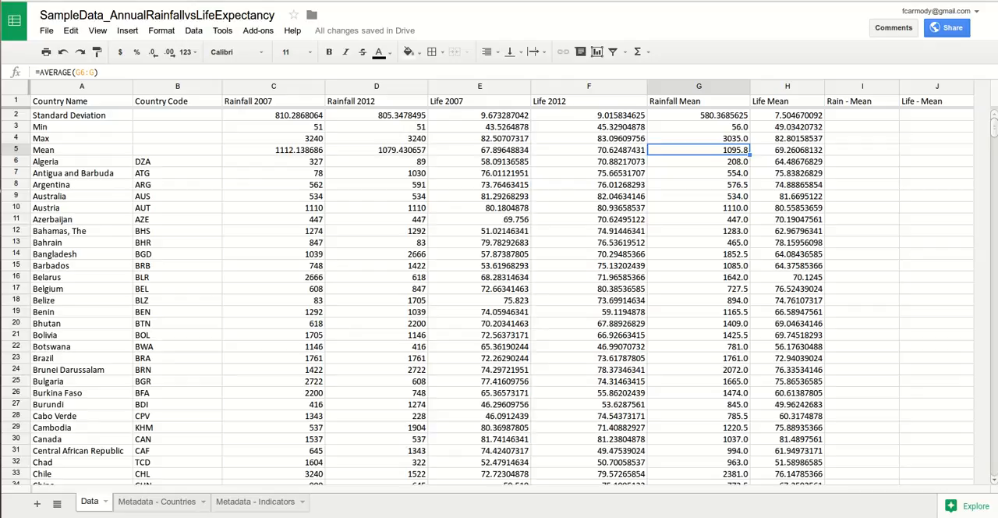
click(699, 161)
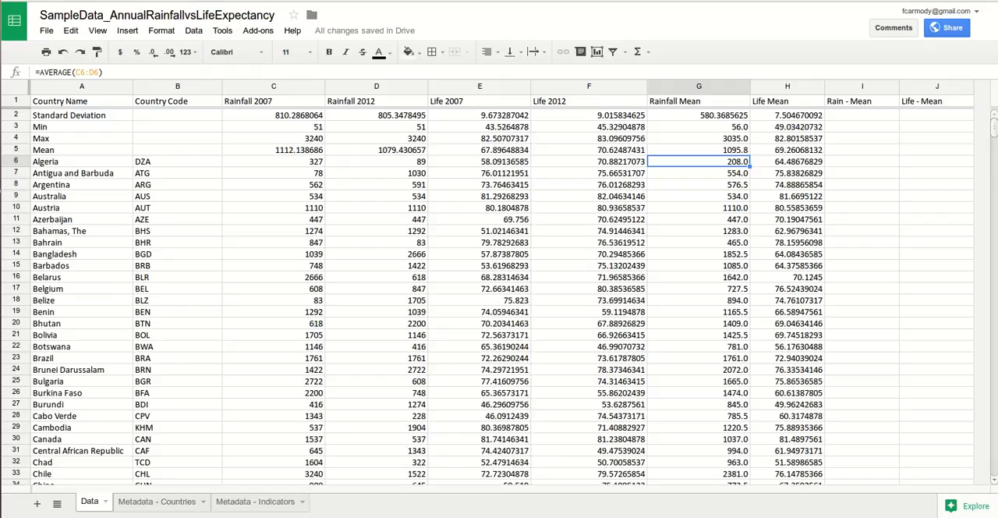
click(15, 162)
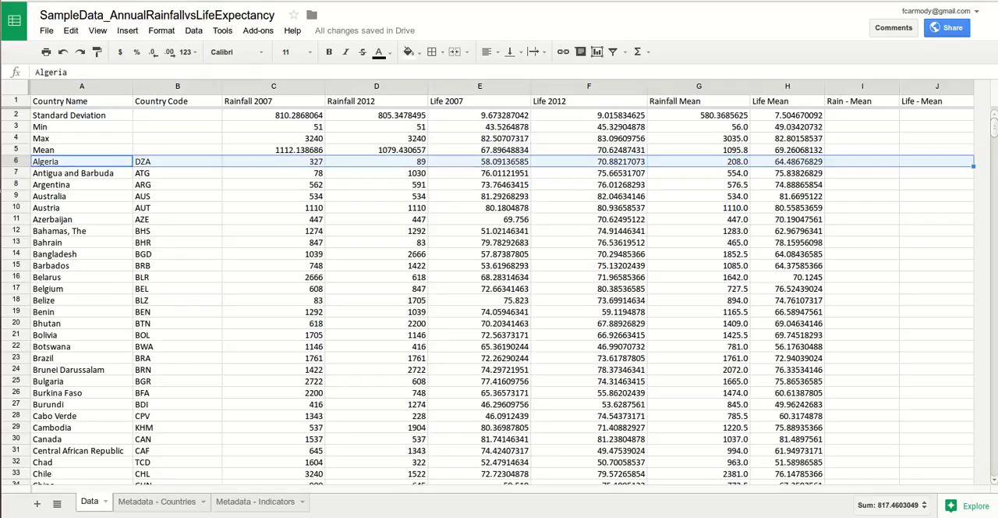
Step: Enter the formula =G6-G5 in cell I6 to subtract the overall rainfall mean from Algeria's Rainfall Mean
double_click(862, 161)
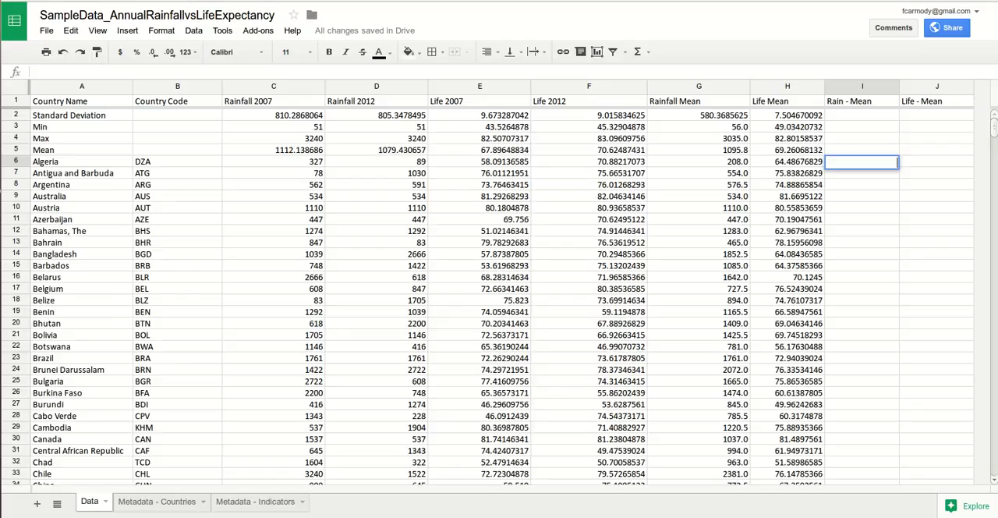
text(=)
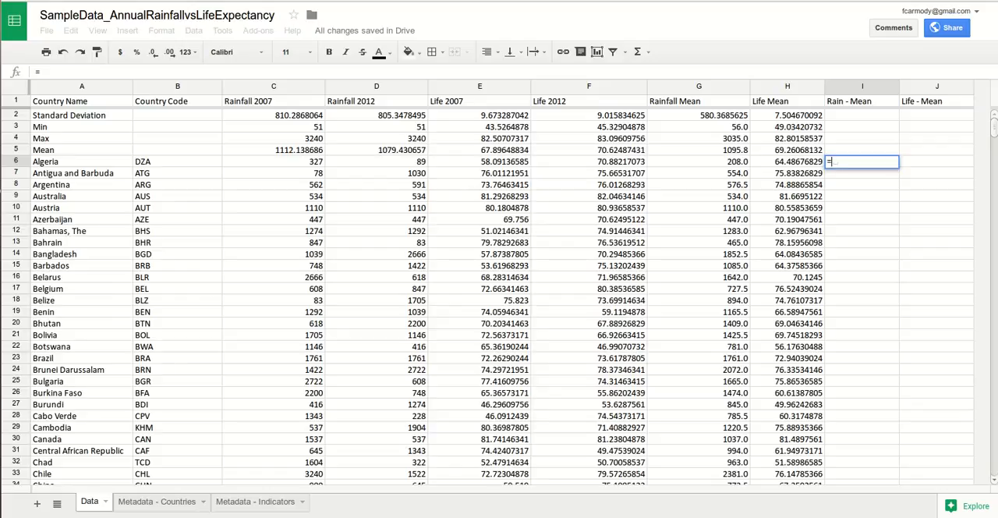
text(G6)
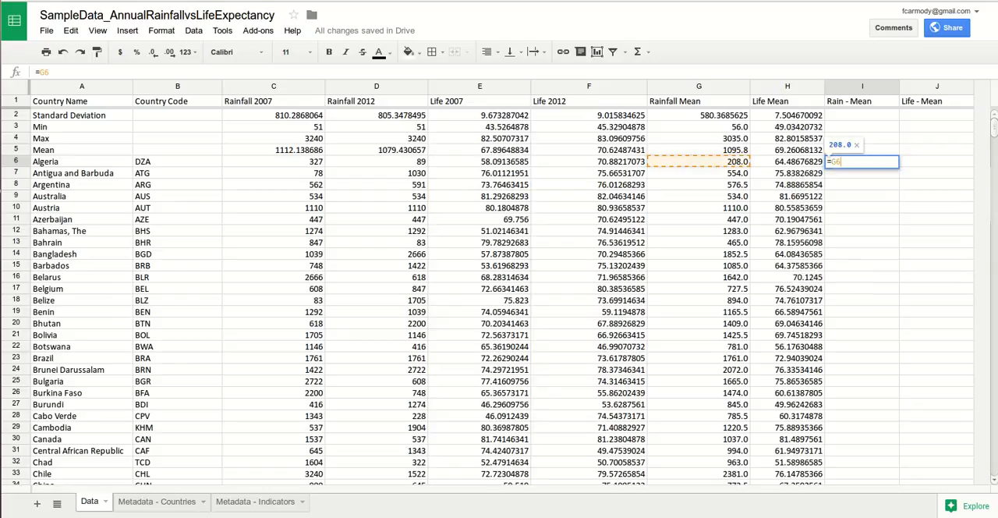
text(-)
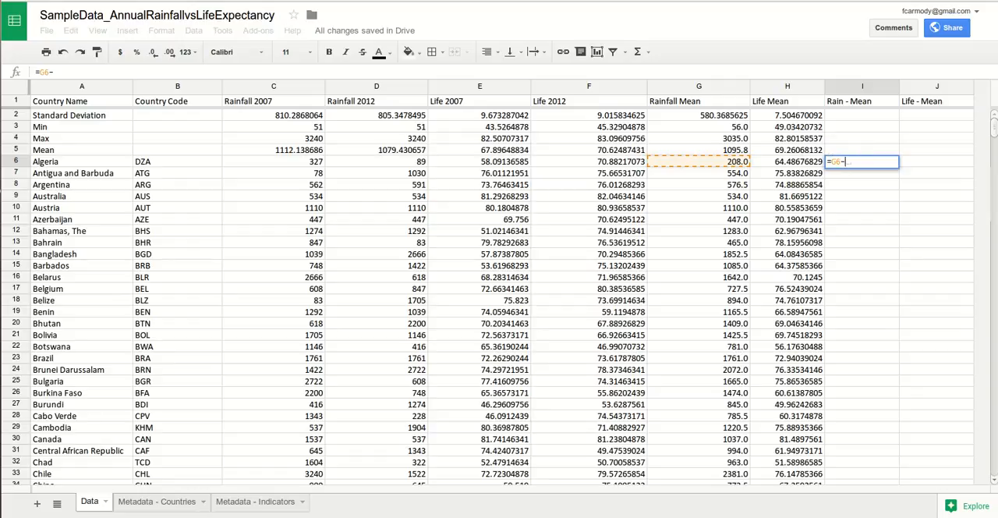
text(G5)
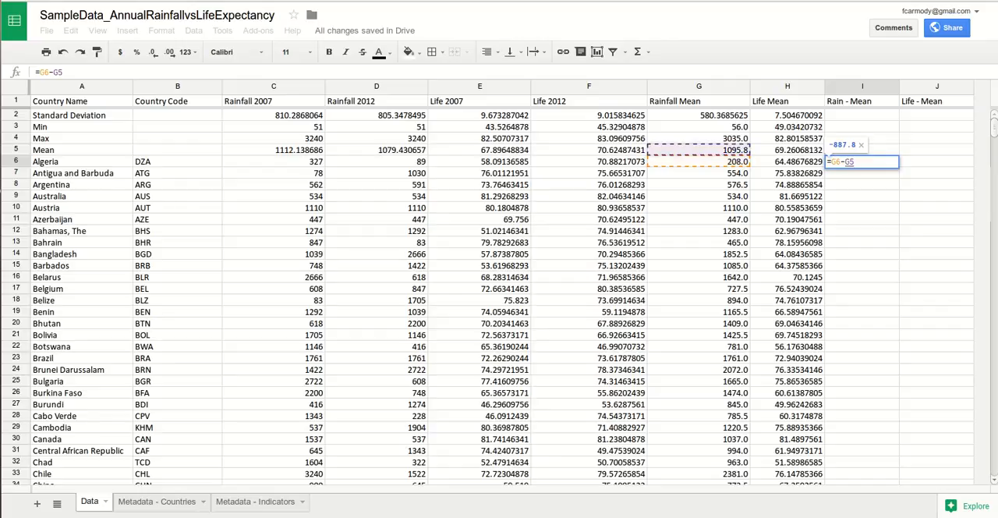
key(Return)
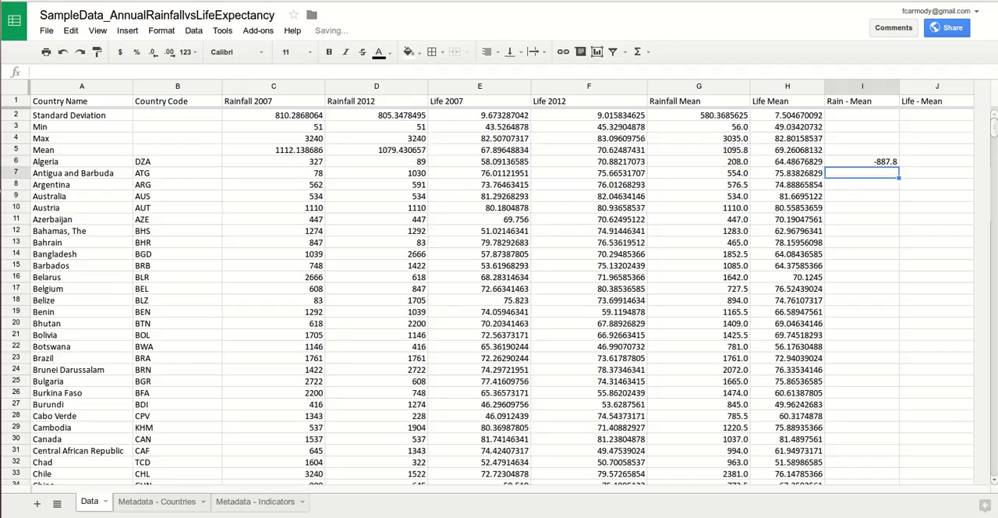
Step: Copy the formula from I6 down to I7 and compare the cell references in the two cells
click(861, 161)
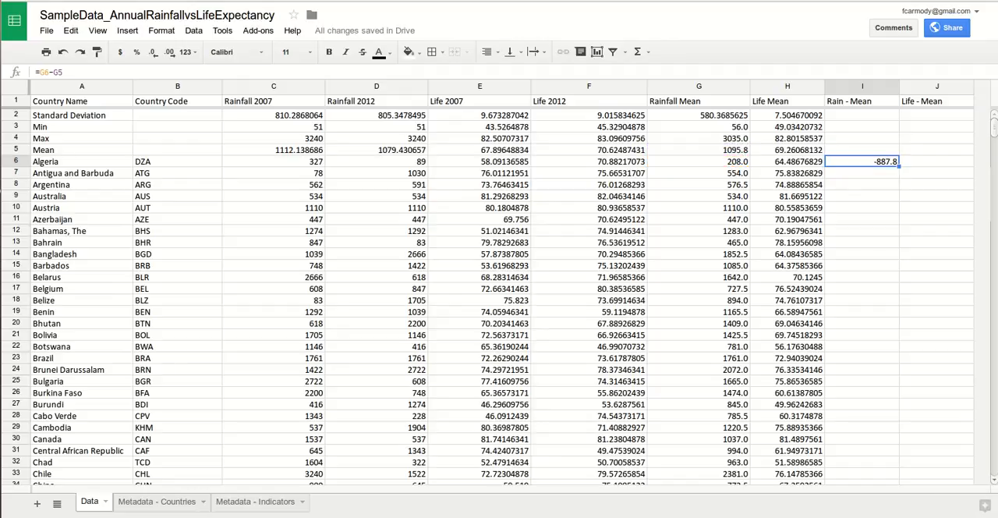
drag(898, 166, 897, 175)
click(861, 173)
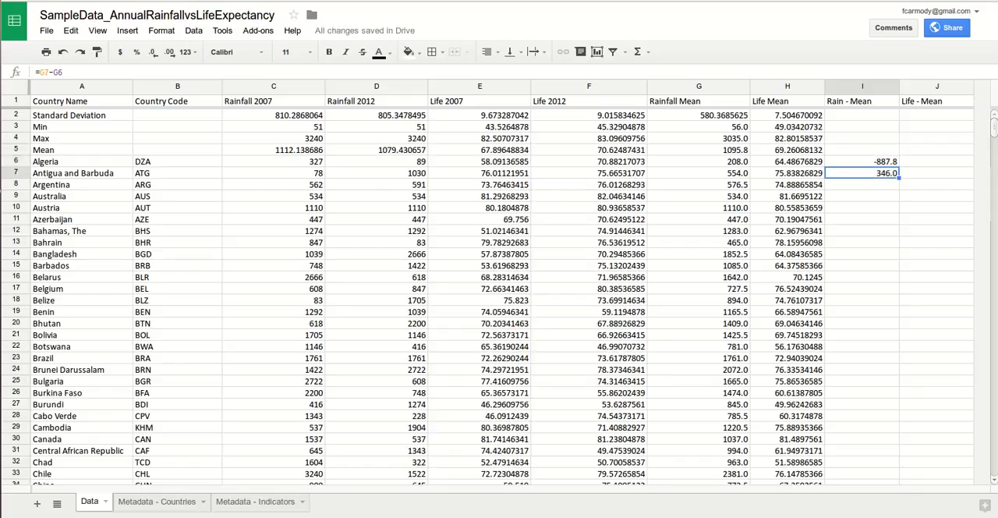
click(861, 161)
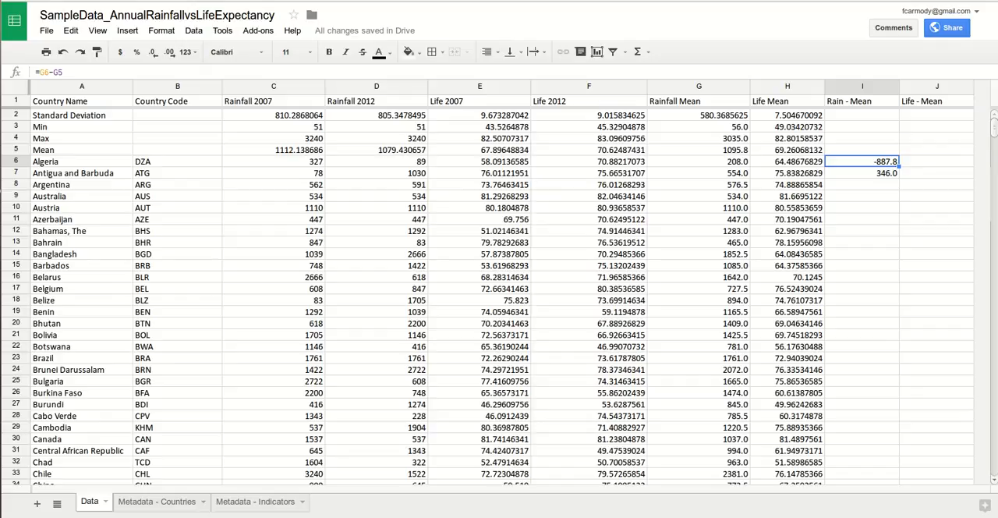
click(861, 173)
click(861, 161)
click(861, 173)
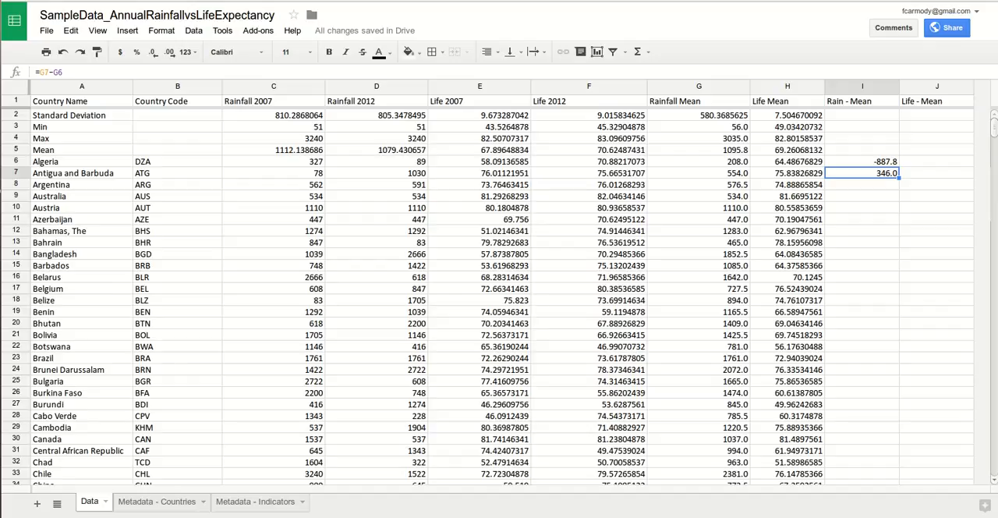
Step: Change the formula in I7 to =G7-G5 and check it against the overall mean formula in G5
click(64, 72)
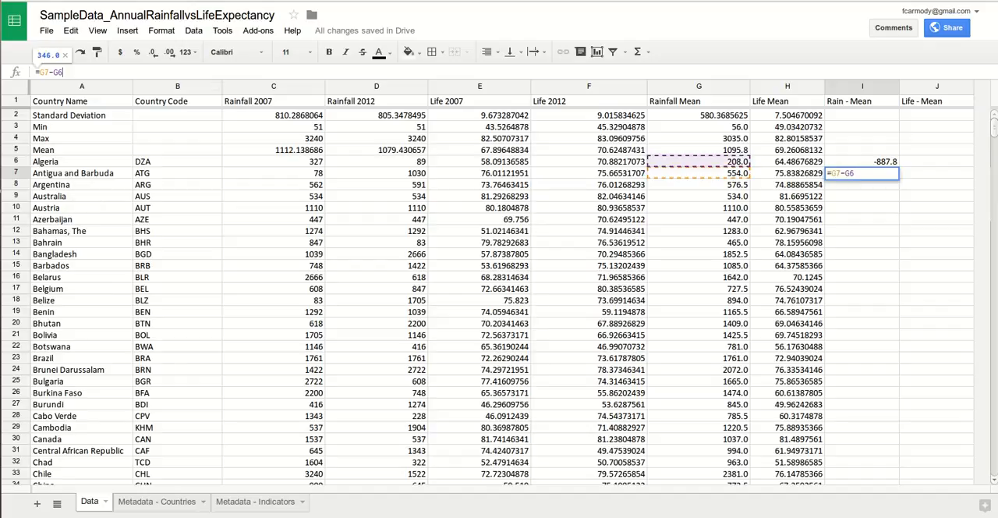
key(BackSpace)
text(5)
key(Return)
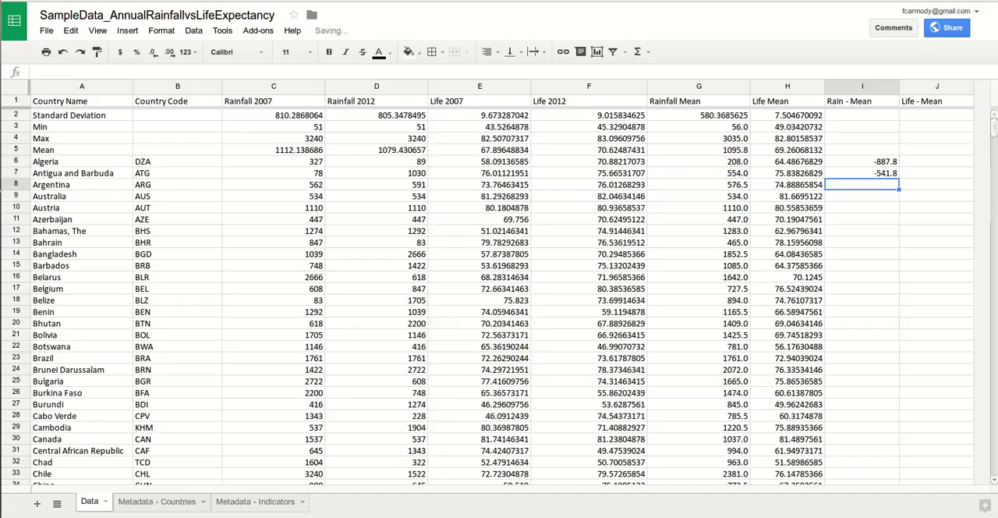
click(698, 150)
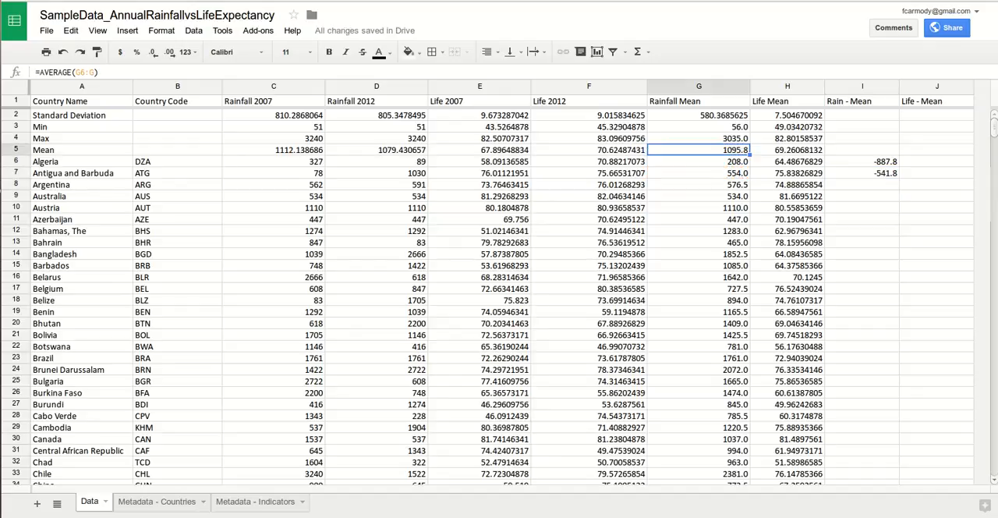
click(862, 173)
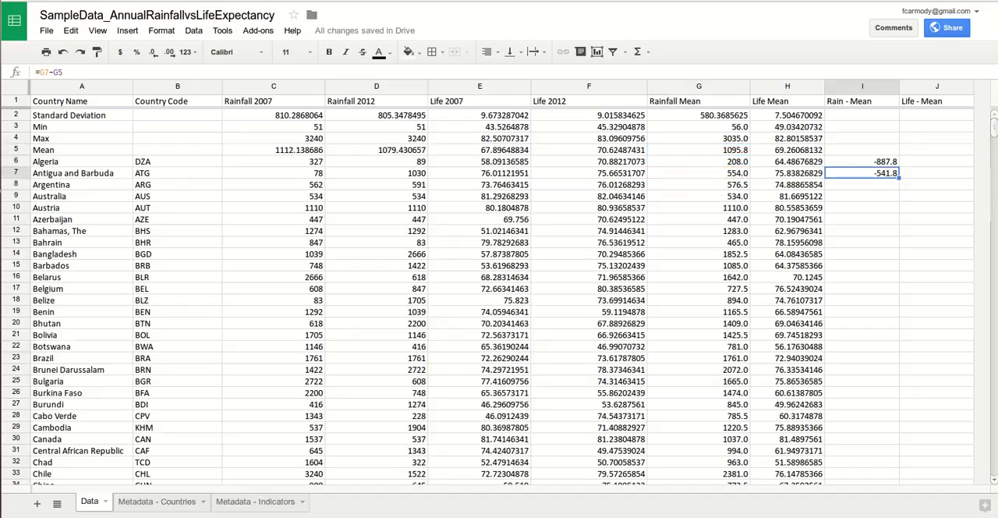
Step: Fill the formulas in I6:I7 down to I8, and change the formula in I8 to =G8-G5
drag(862, 161, 899, 188)
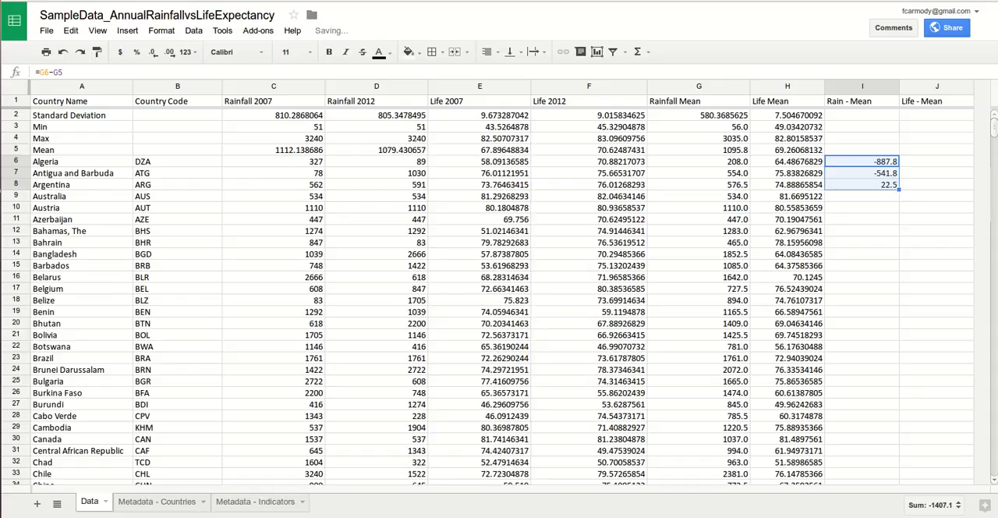
key(Down)
key(Down)
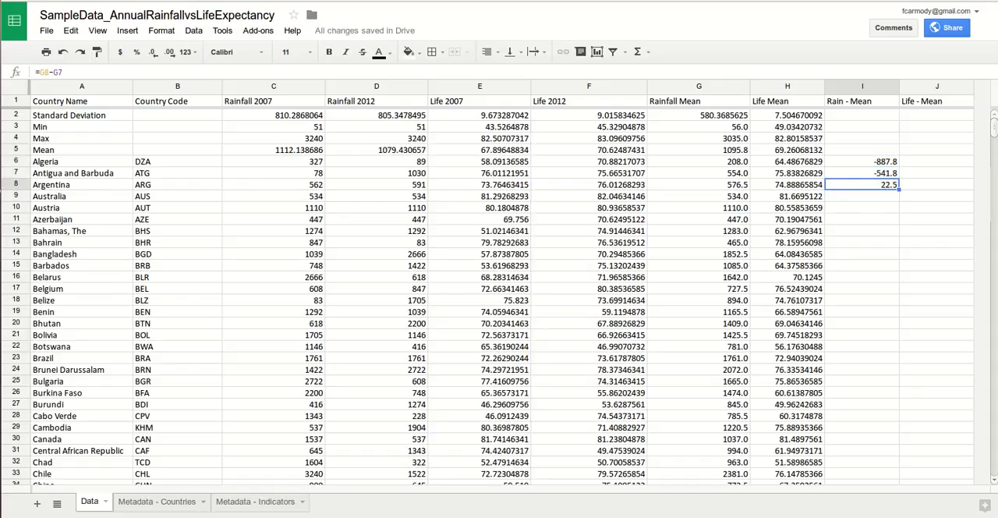
key(Return)
key(BackSpace)
text(5)
key(Return)
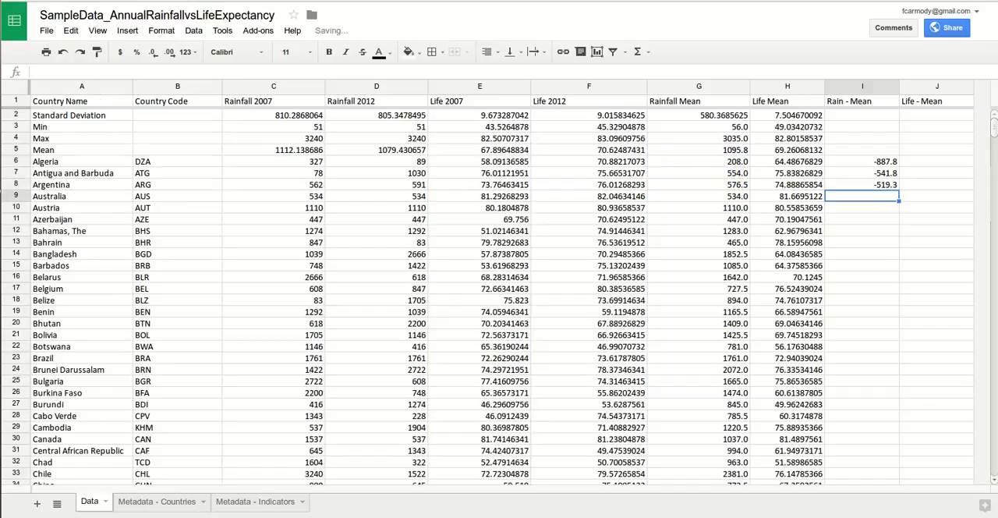
Step: Try filling the formulas in I6:I8 down to I13, and undo the fill
drag(862, 161, 862, 185)
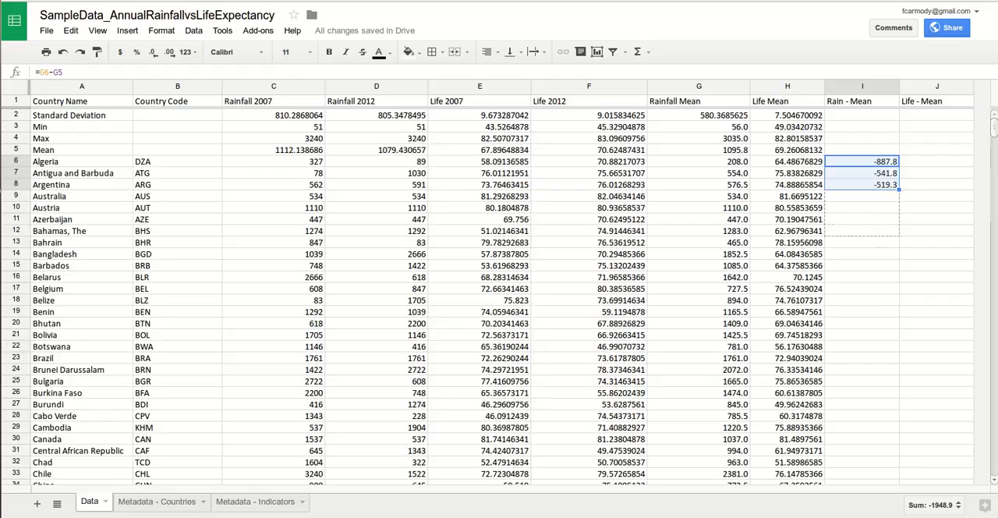
drag(898, 224, 898, 245)
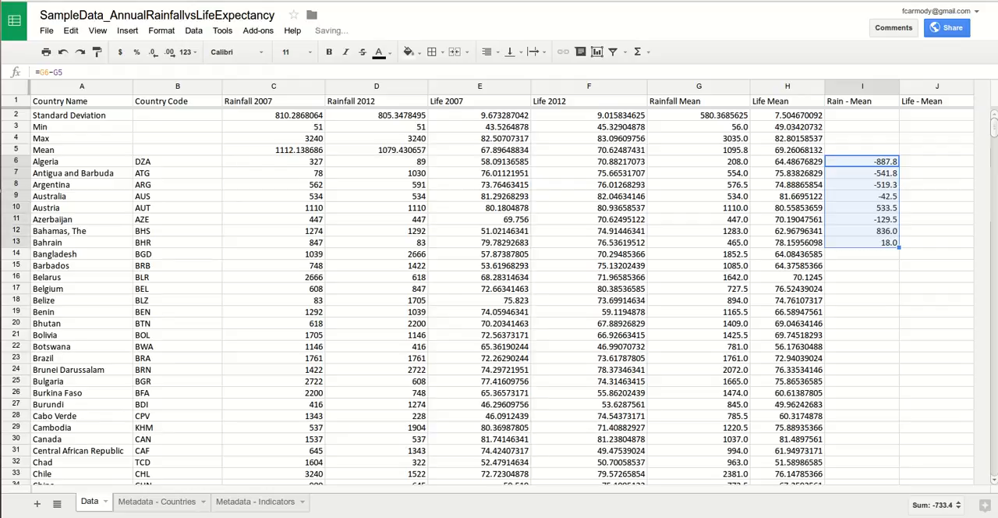
key(ctrl+z)
click(862, 266)
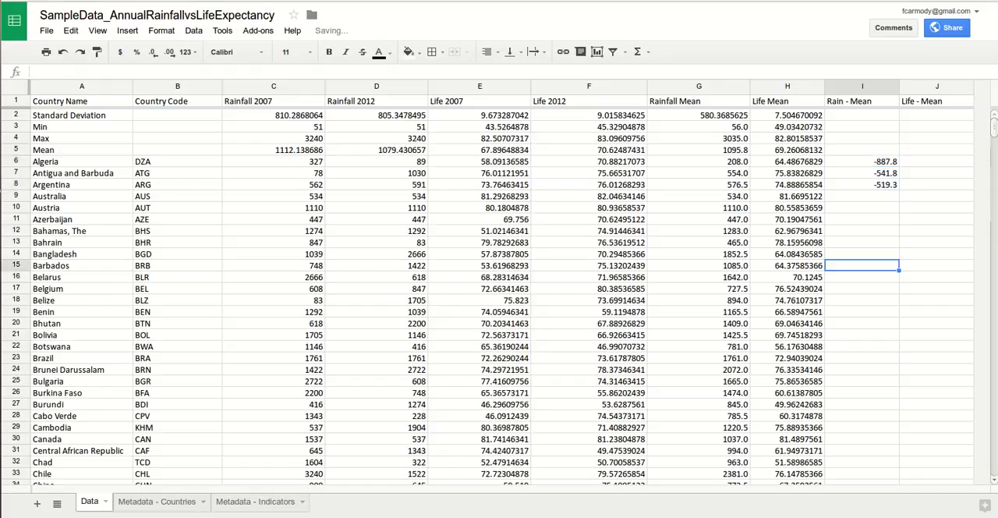
Step: Clear the Rain - Mean formulas for Argentina and Antigua and Barbuda in I8 and I7
click(862, 161)
click(862, 185)
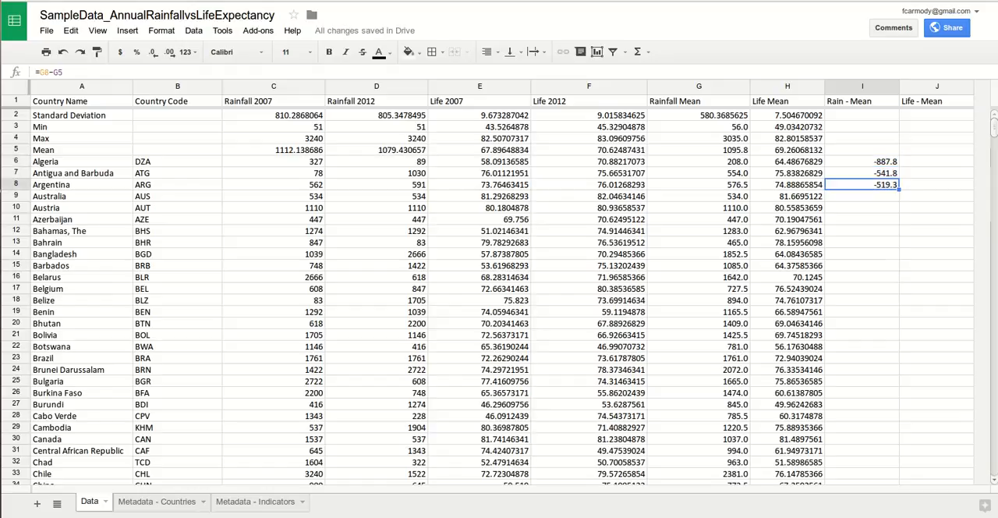
click(696, 0)
click(725, 2)
key(Delete)
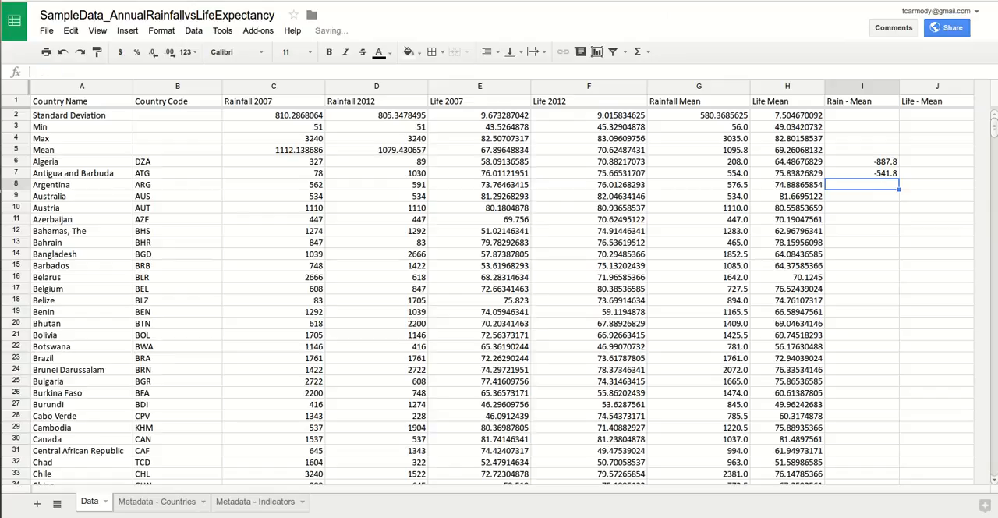
key(Up)
key(Delete)
key(Up)
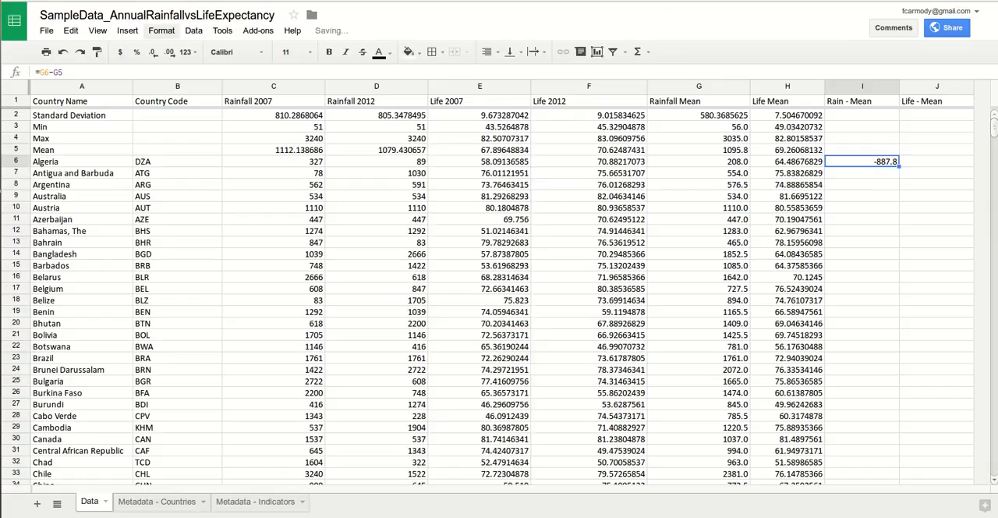
Step: Make the overall mean reference absolute in Algeria's Rain - Mean formula, so that I6 reads =G6-$G$5
key(Return)
drag(63, 72, 54, 72)
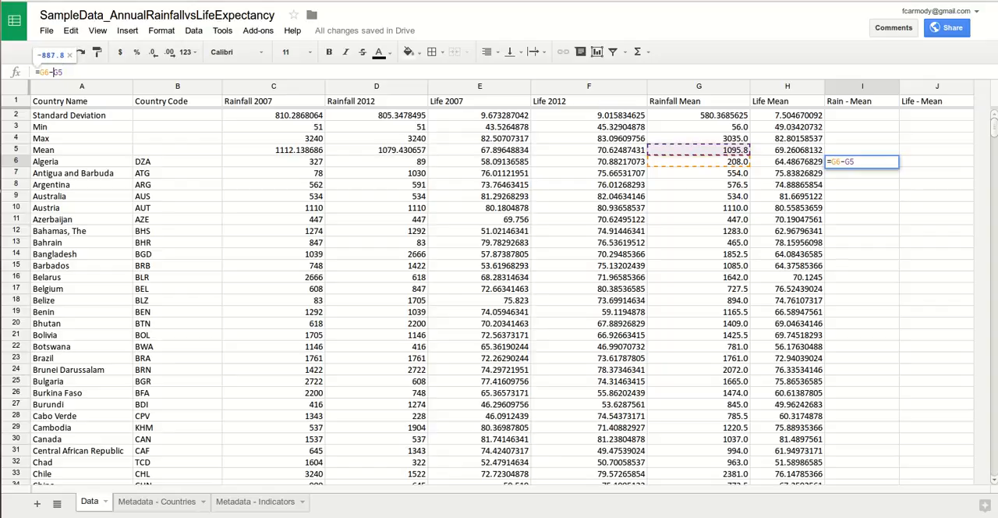
text($G$)
click(861, 185)
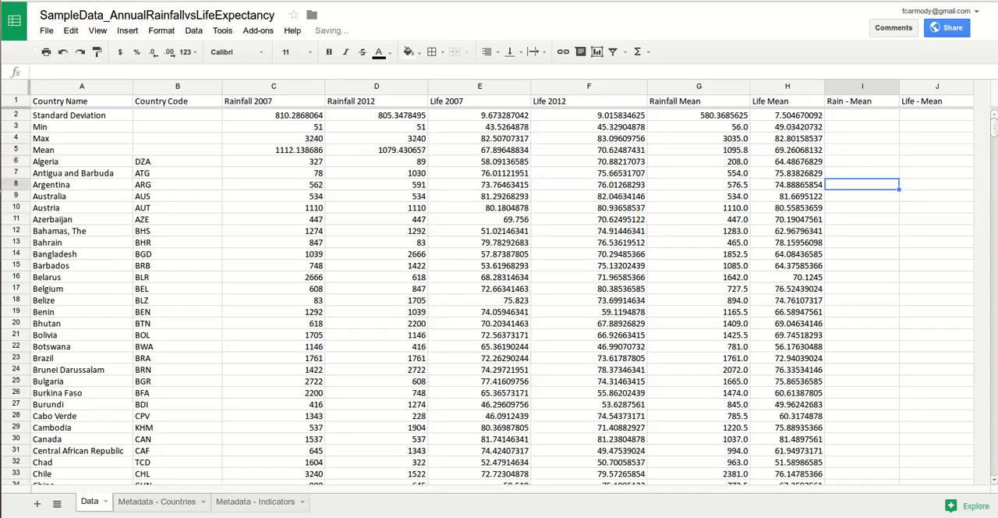
Step: Copy the formula from I6 down to I7 and examine the absolute reference $G$5 in the copy
click(861, 162)
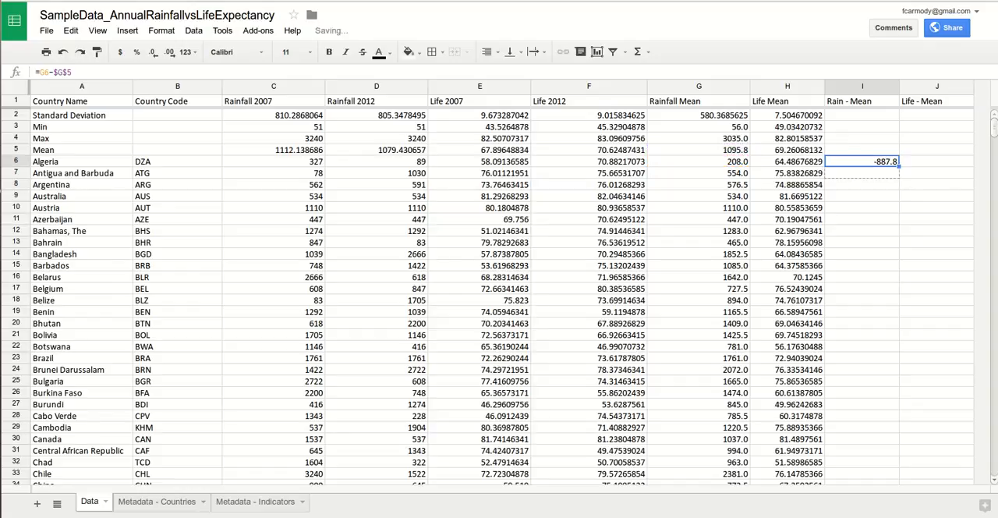
drag(899, 166, 899, 178)
click(861, 173)
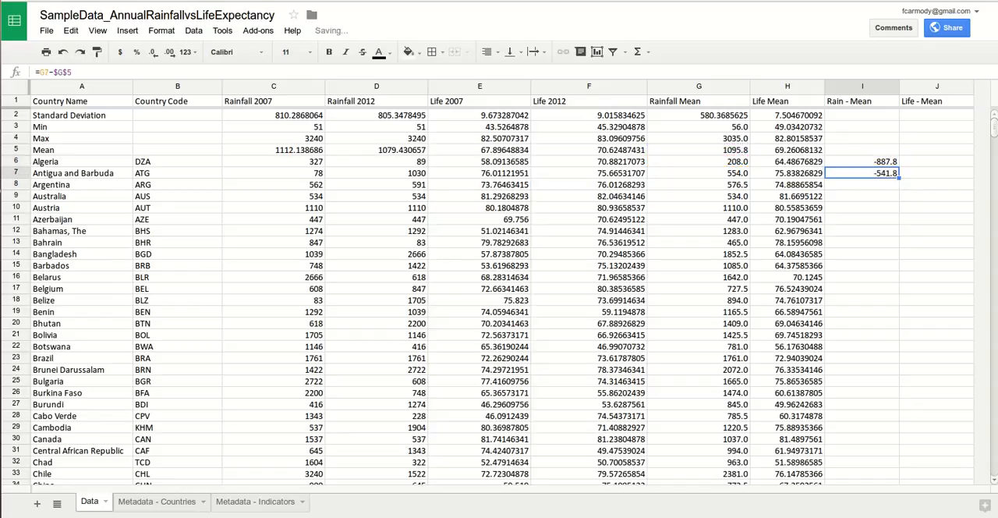
drag(72, 72, 53, 72)
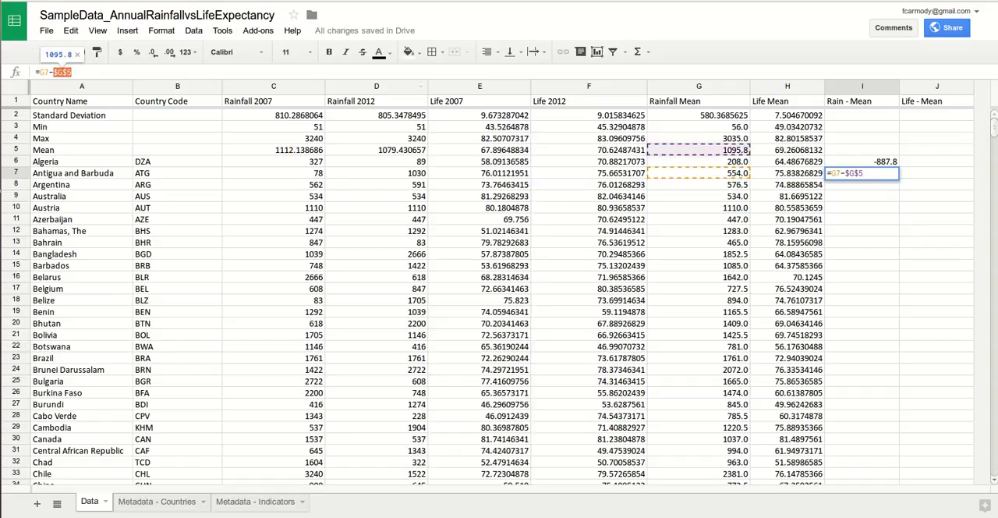
key(Return)
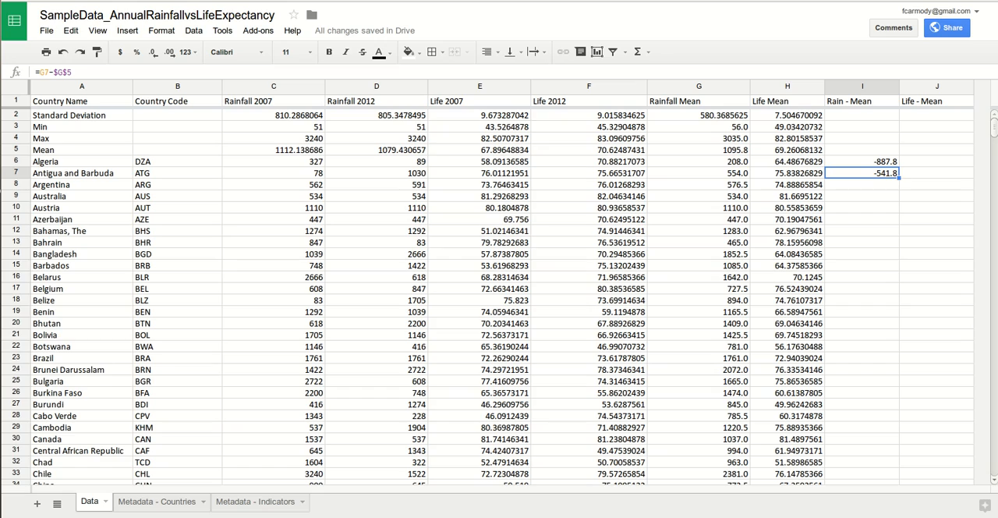
Step: Fill the Rain - Mean formula from I7 down to I142 and check the formulas for Zambia and Zimbabwe
drag(897, 485, 898, 353)
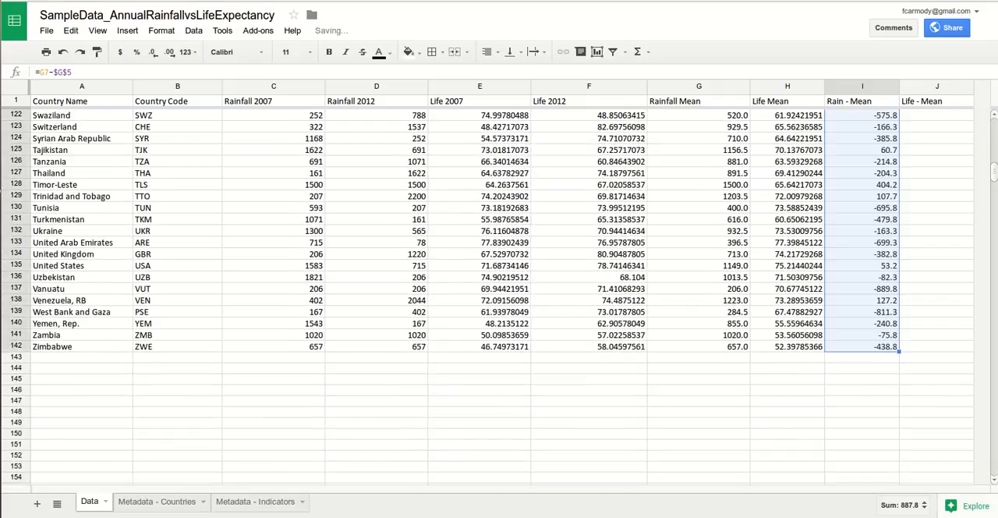
click(867, 335)
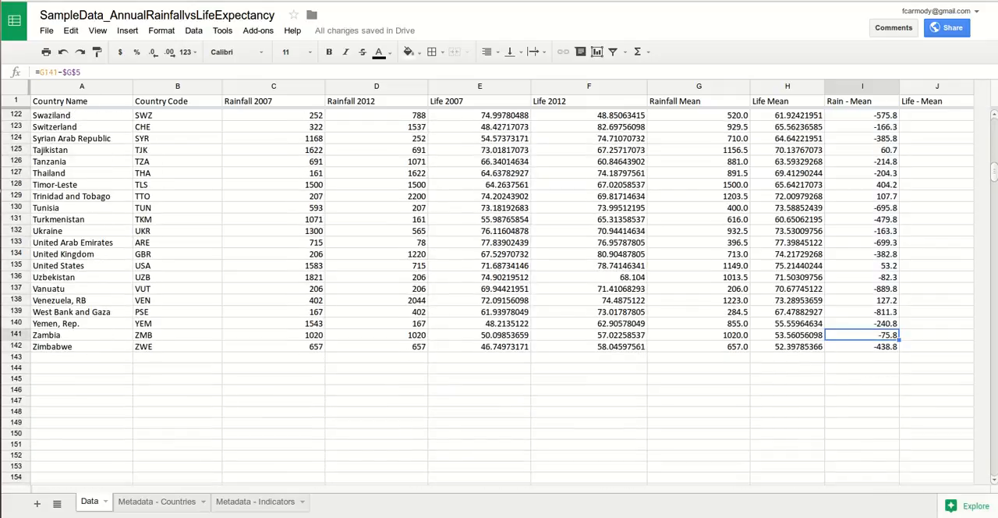
click(866, 346)
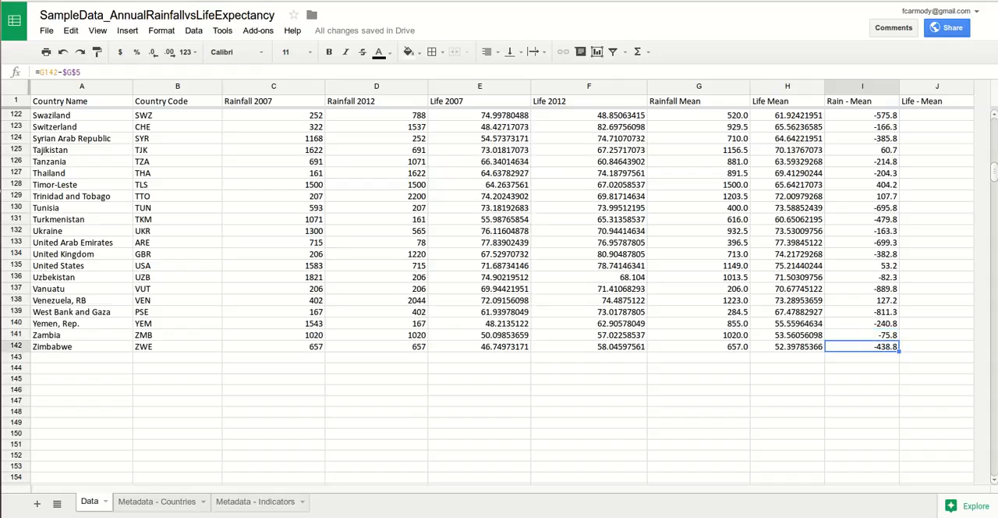
Step: Copy Algeria's Rain - Mean formula from I6 across to J6 in the Life - Mean column
scroll(499, 296, up, 20)
click(862, 161)
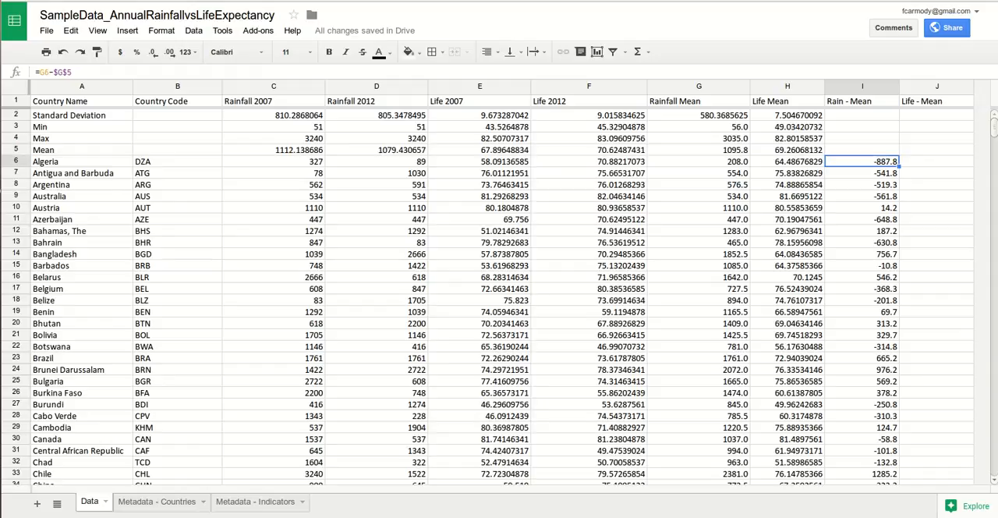
drag(898, 166, 936, 163)
click(936, 161)
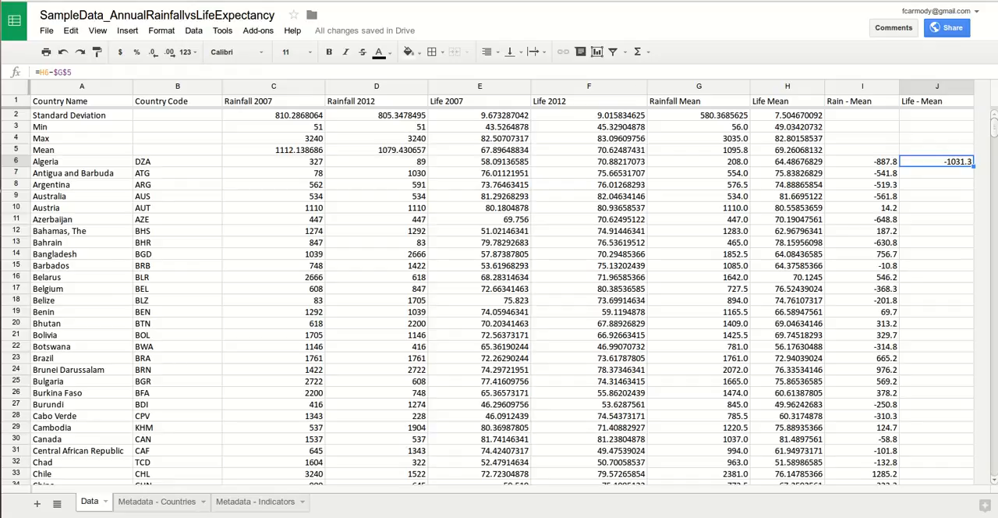
Step: Correct Algeria's Life - Mean formula in J6 to subtract the overall life mean, so that it reads =H6-$H$5
drag(63, 72, 58, 73)
text(h)
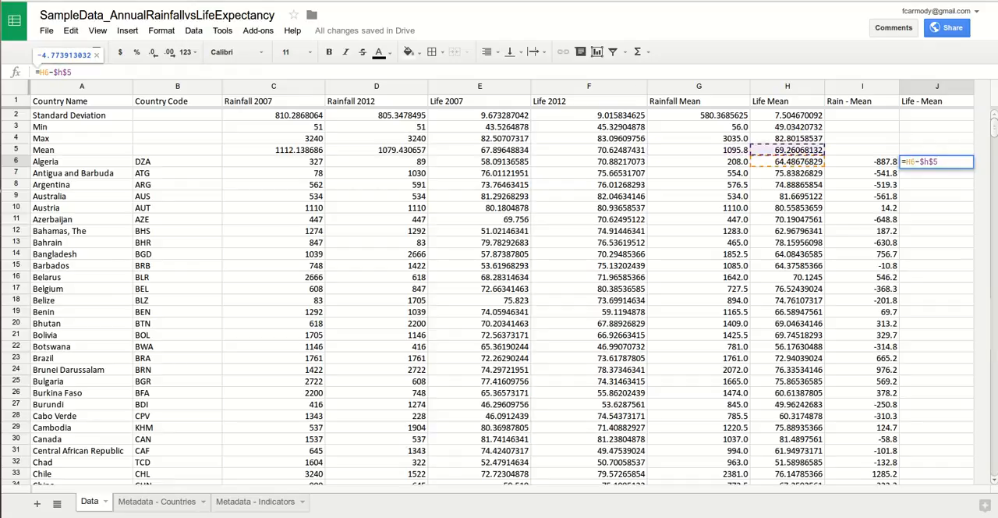
key(Return)
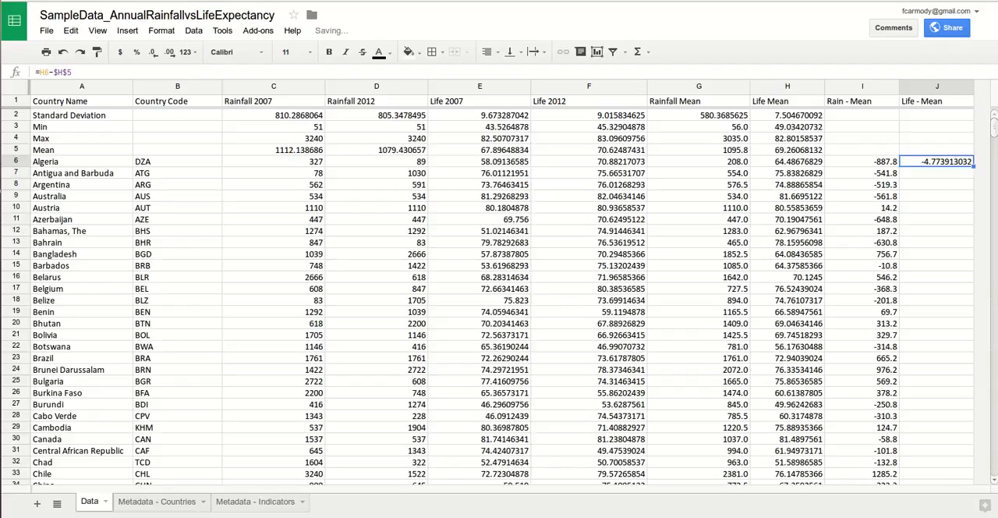
Step: Fill the Life - Mean formula from J6 down to J142 and check the formula for Zimbabwe
click(936, 162)
mouse_move(970, 336)
mouse_down()
mouse_move(969, 481)
mouse_move(969, 337)
mouse_up()
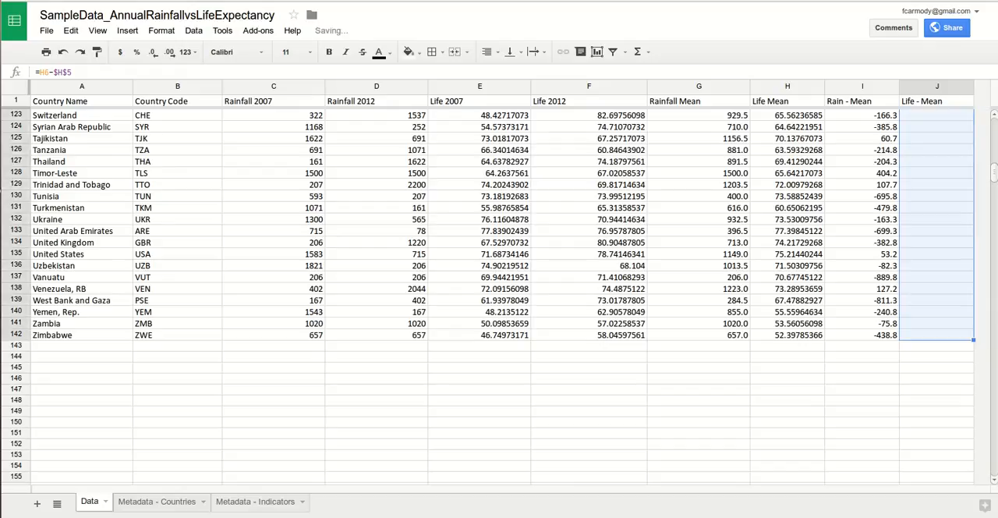
click(957, 335)
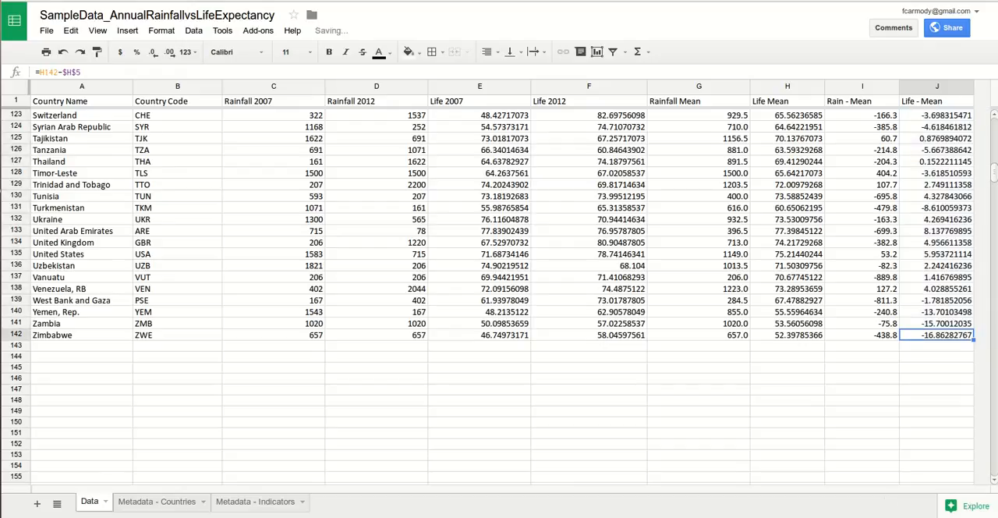
click(946, 378)
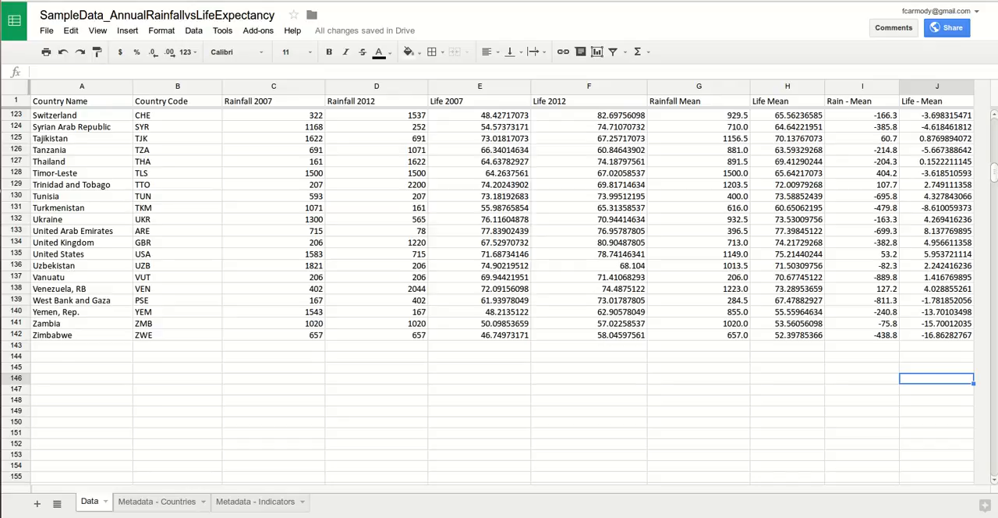
scroll(498, 296, up, 15)
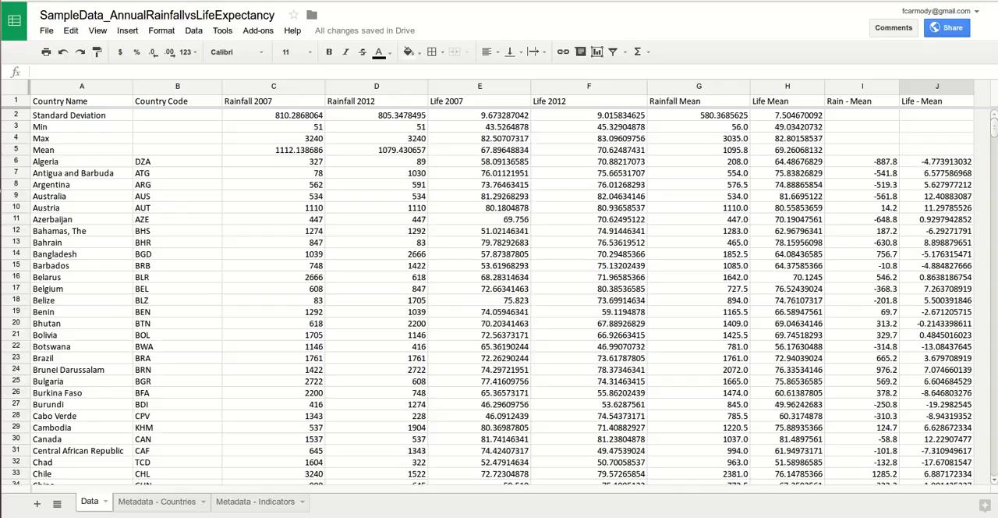
Step: Prefix the Rain - Mean header in I1 with "a= "
click(696, 0)
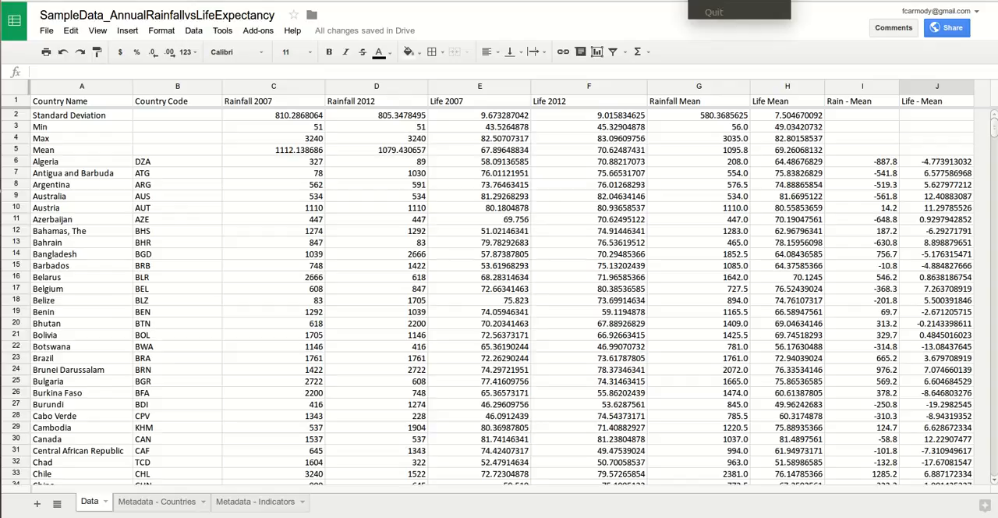
click(862, 102)
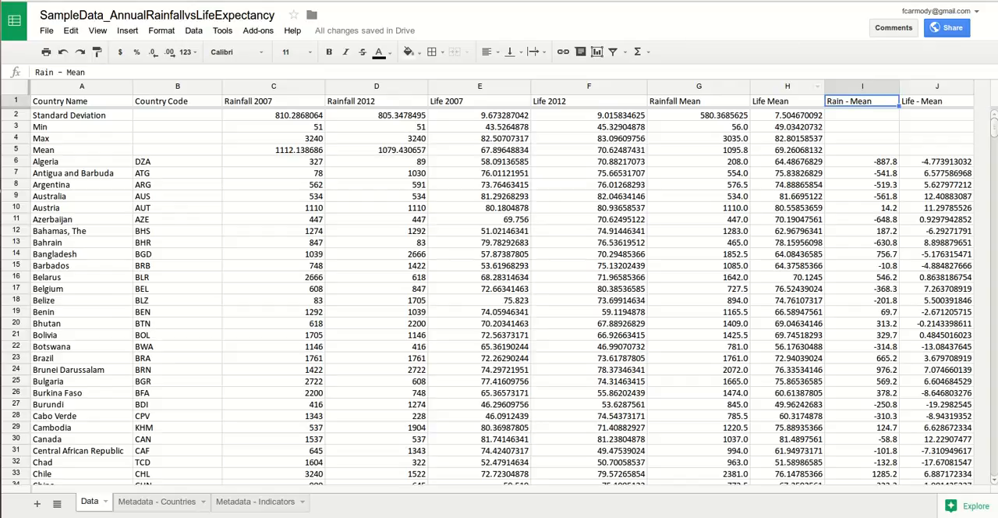
double_click(862, 102)
text(a=)
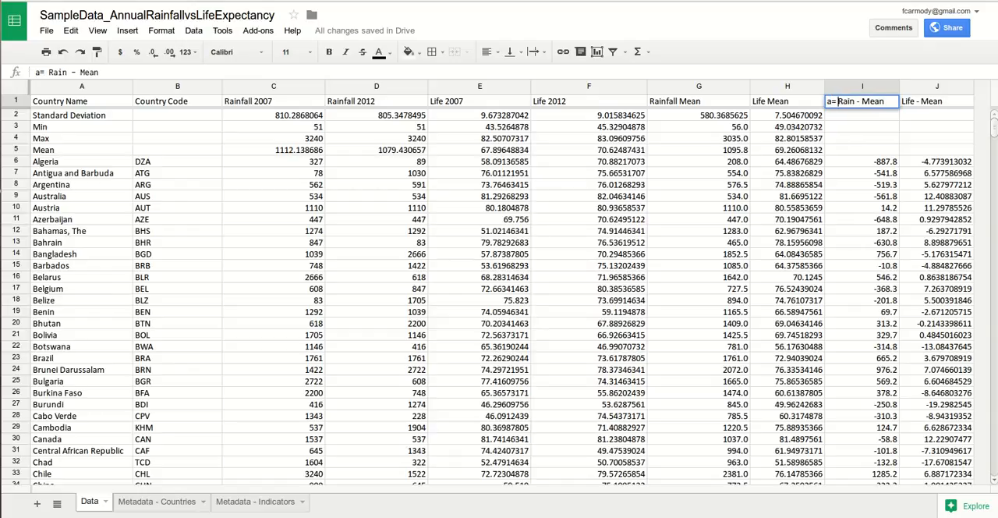
Step: Extend the I1 header to read "a= Rain - Rain Mean" and widen column I to fit it
double_click(937, 102)
click(902, 101)
click(862, 101)
double_click(862, 101)
click(862, 101)
text(Rain)
key(Return)
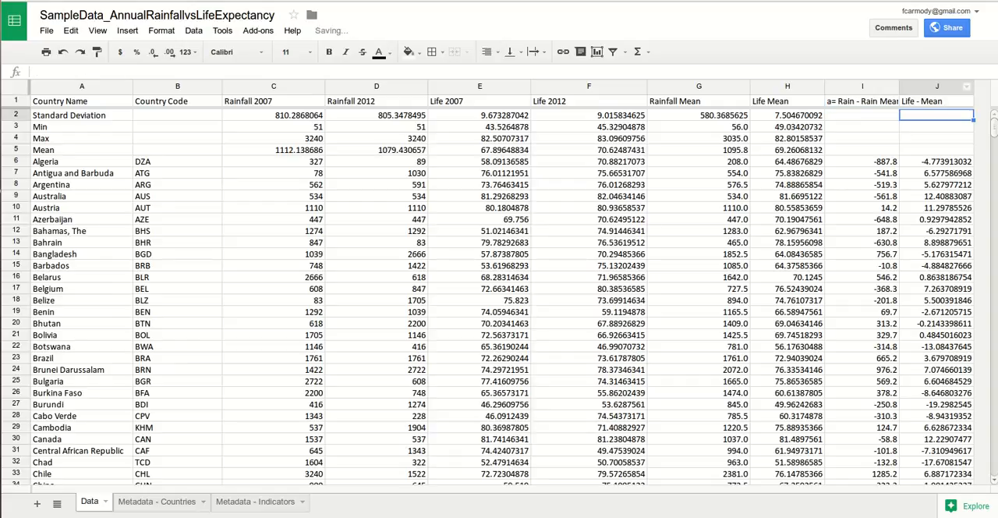
click(902, 85)
drag(898, 85, 918, 86)
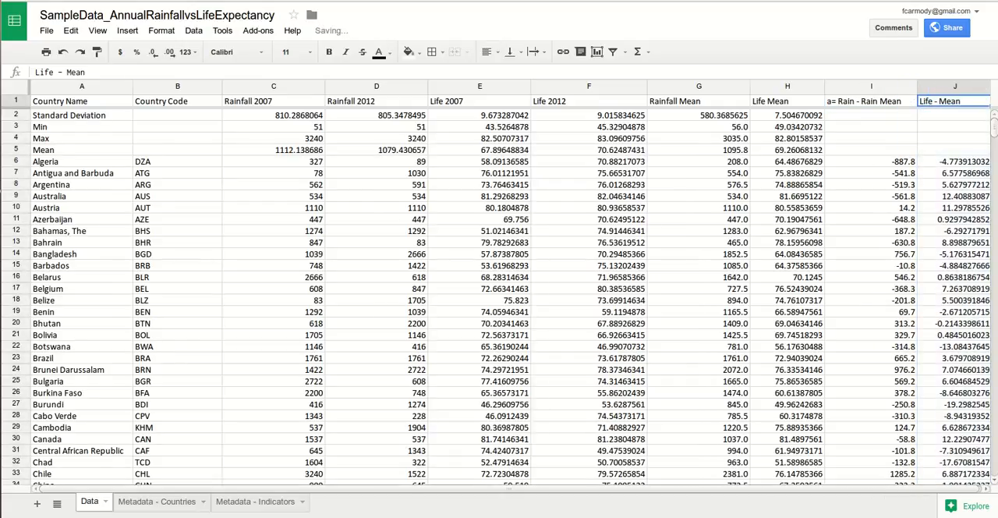
Step: Prefix the Life - Mean header in J1 so that it reads "b = Life - Mean"
key(Return)
key(Home)
text(b =)
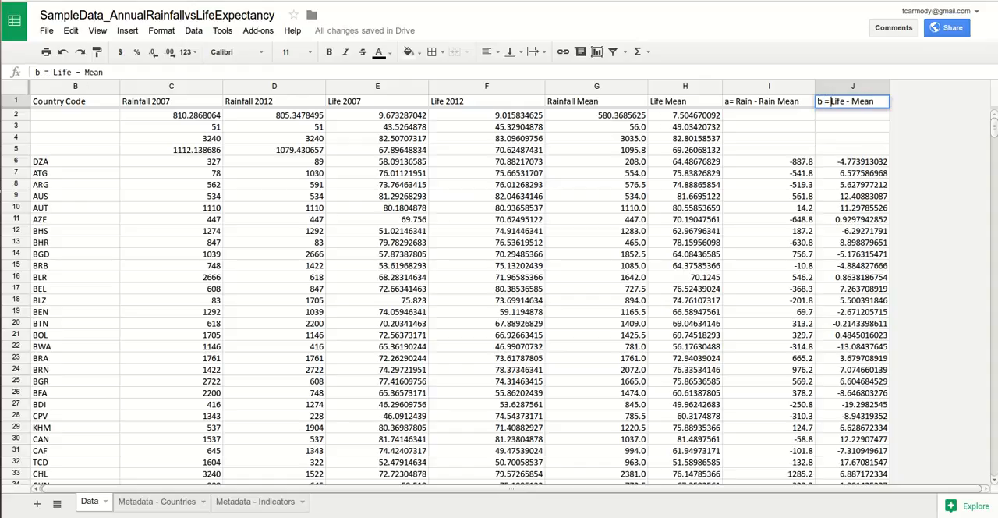
click(852, 138)
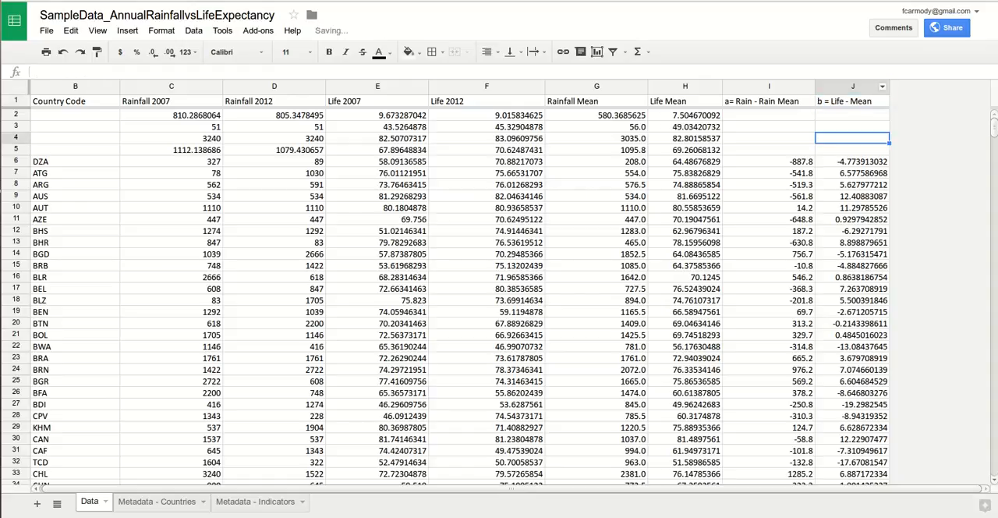
Step: Insert three empty columns after the "b = Life - Mean" column, as K, L and M
click(882, 87)
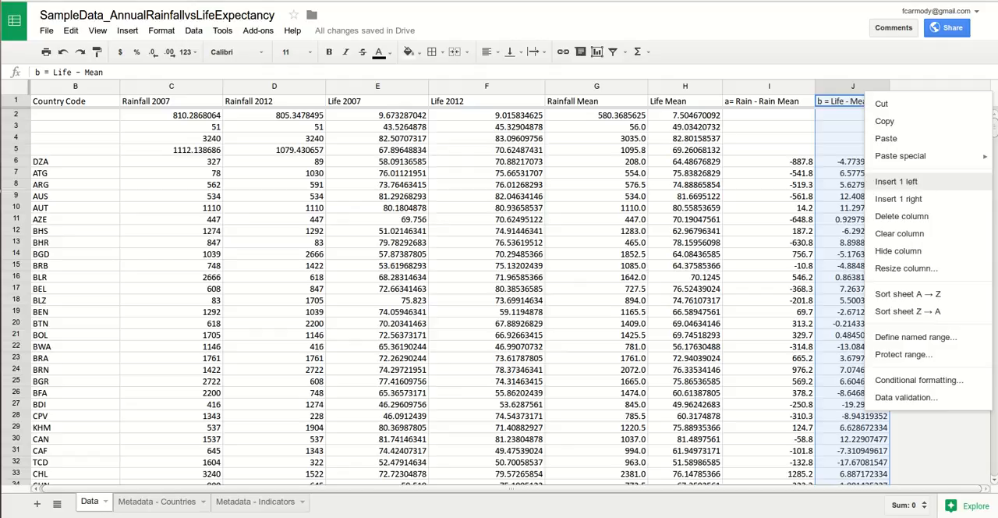
click(898, 199)
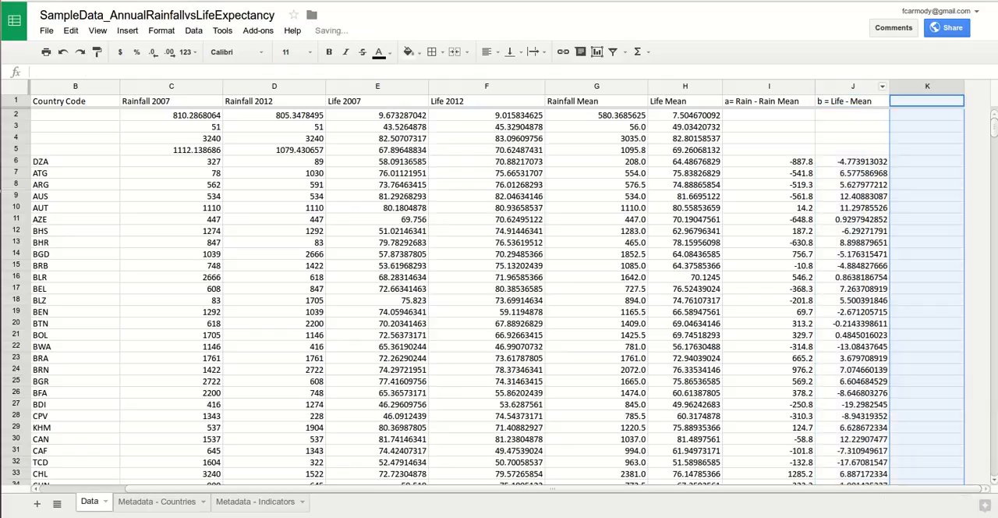
right_click(897, 198)
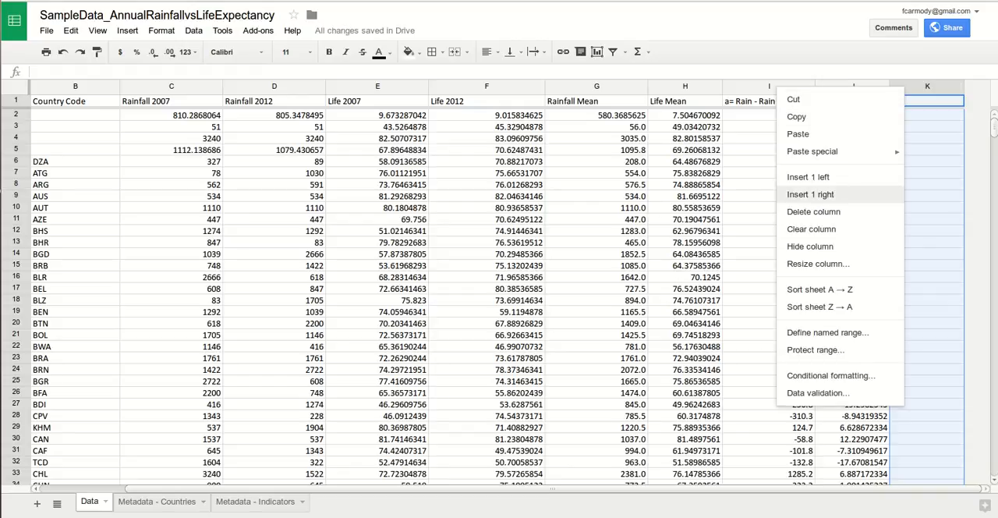
click(811, 194)
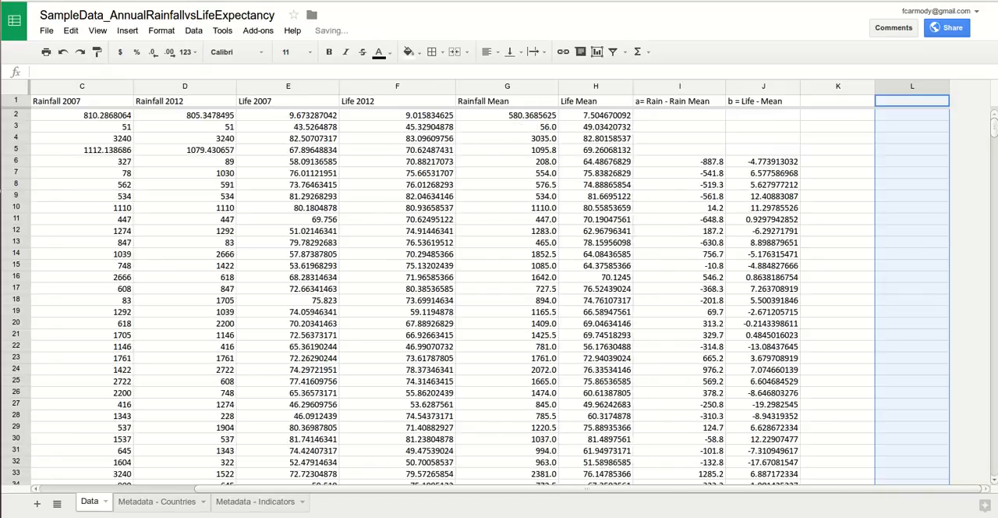
right_click(823, 87)
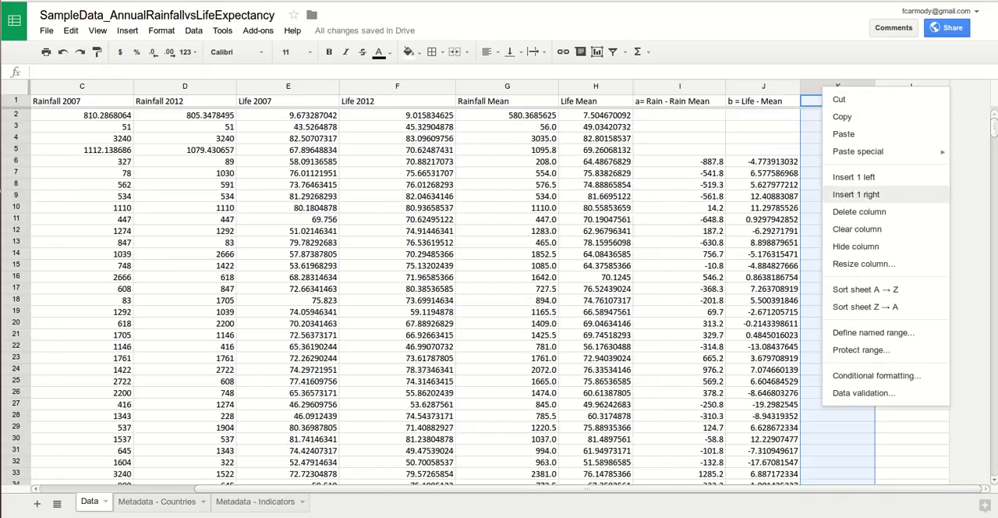
click(856, 194)
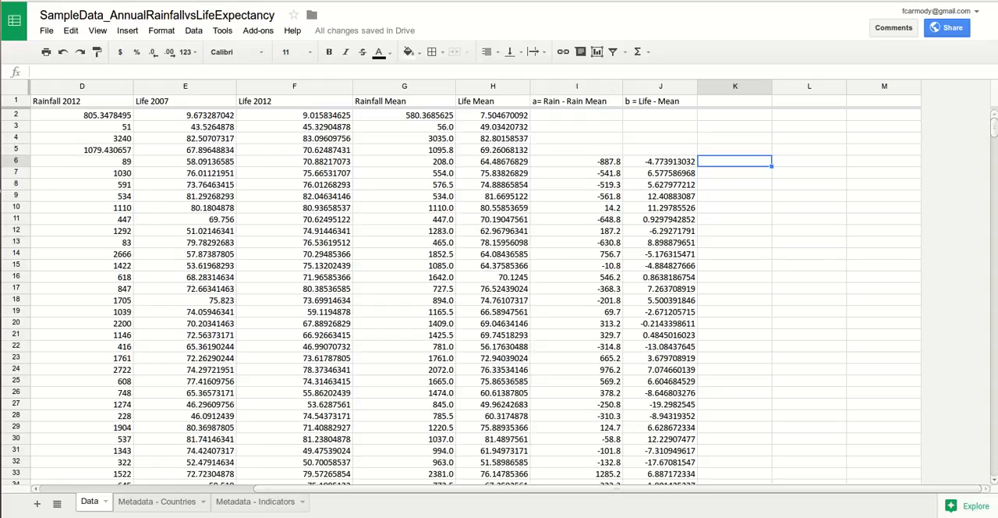
Step: Enter the formula =I6*J6 in K6 to multiply Algeria's rainfall and life expectancy deviations
text(=)
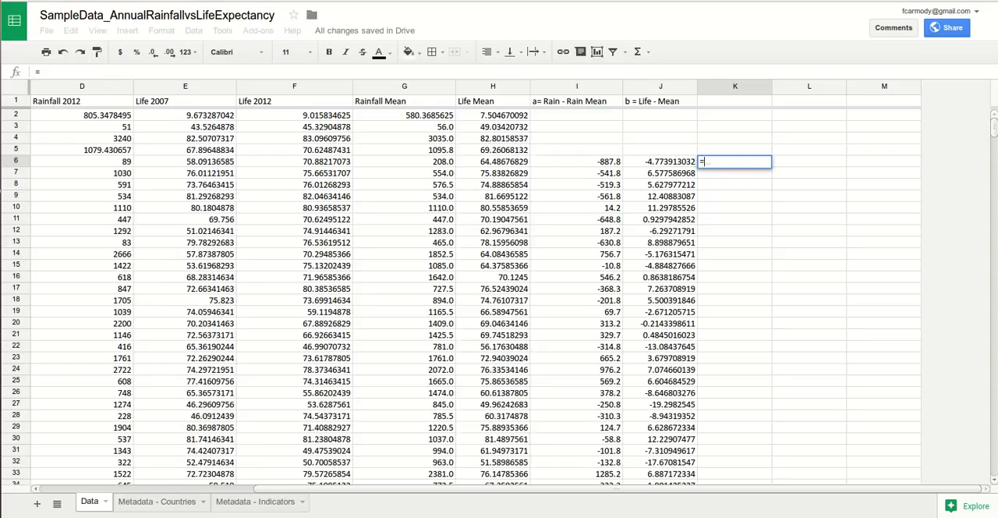
click(577, 162)
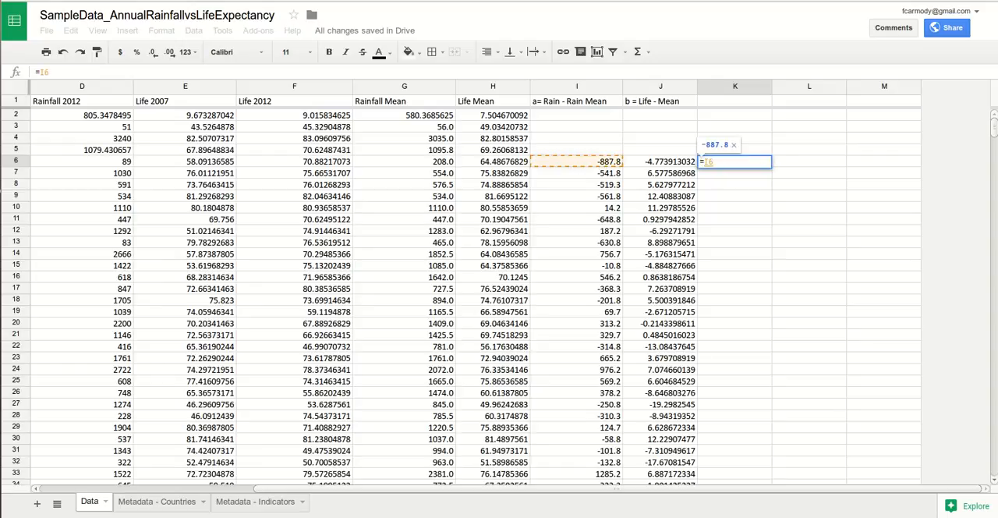
text(*)
click(660, 161)
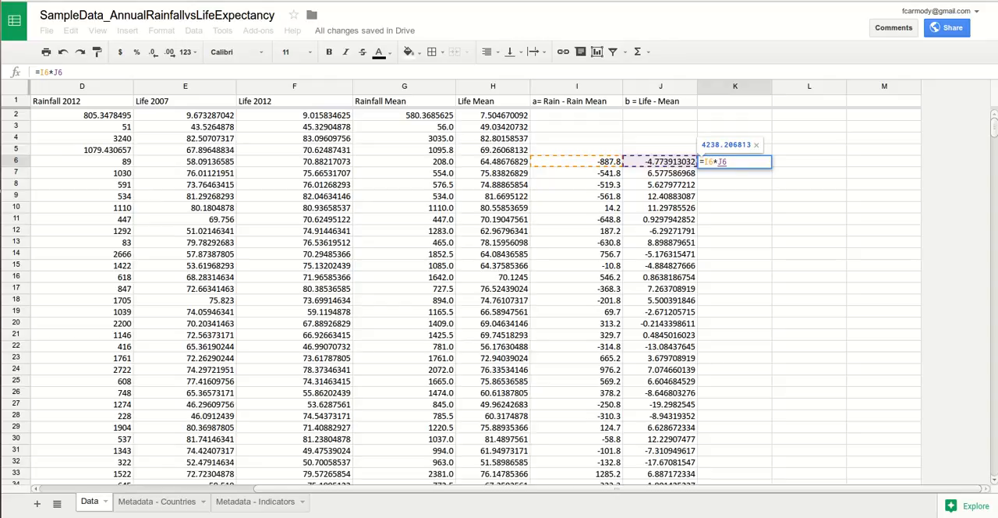
key(Right)
key(Right)
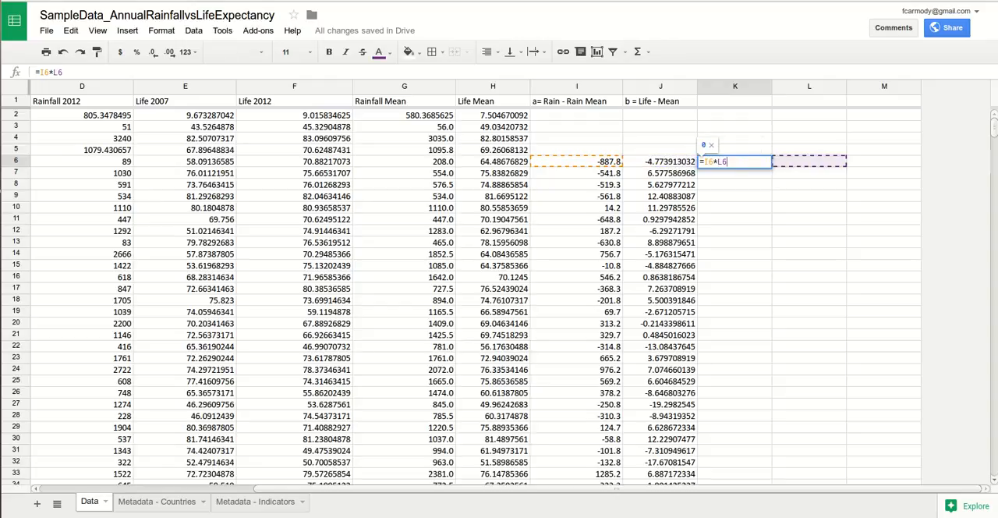
click(660, 161)
key(Right)
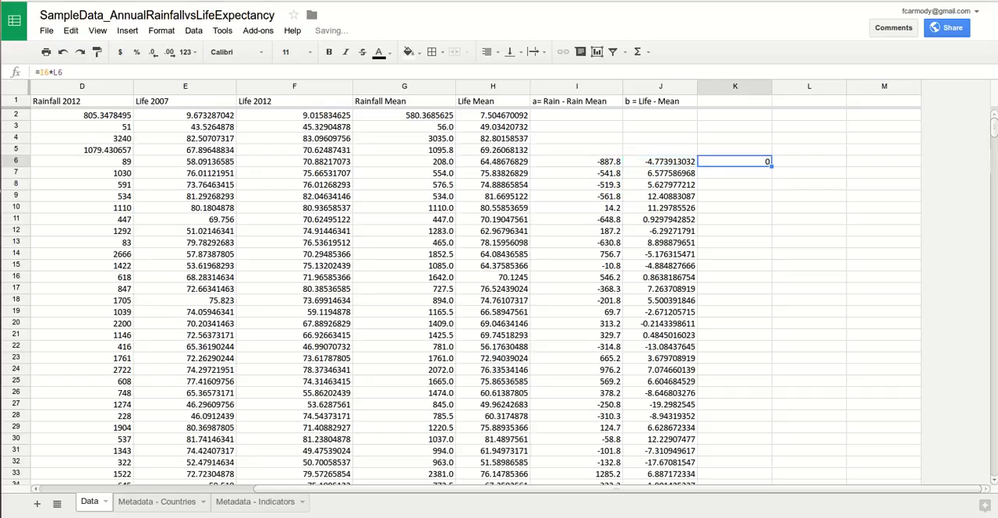
key(Return)
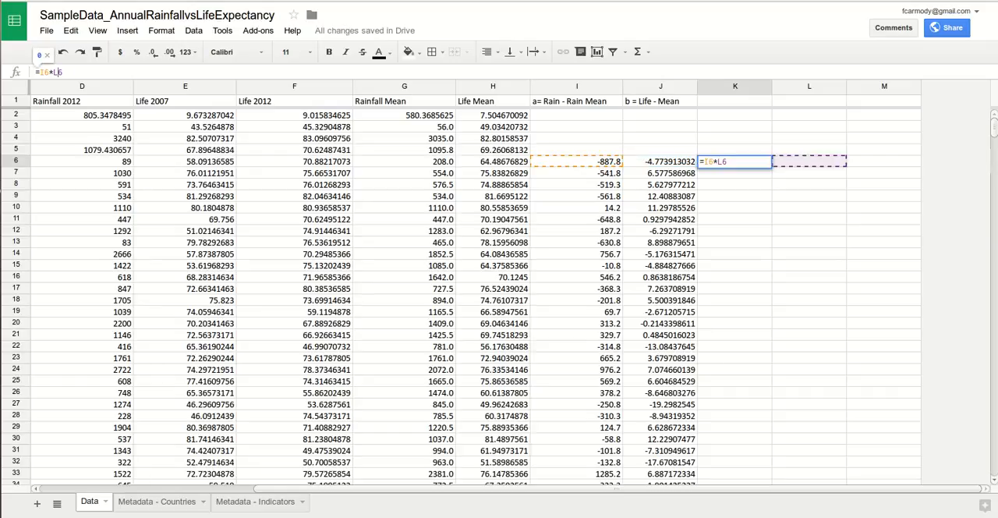
text(J)
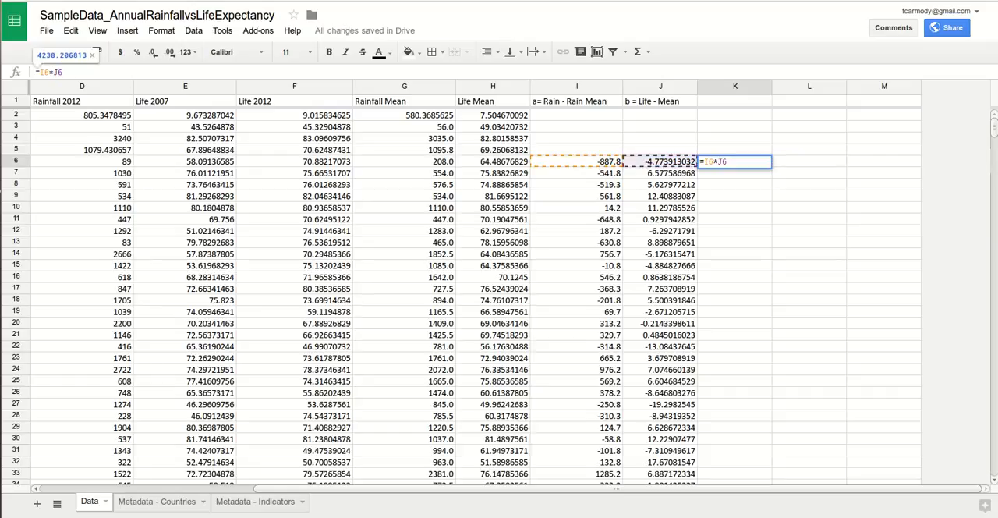
key(Return)
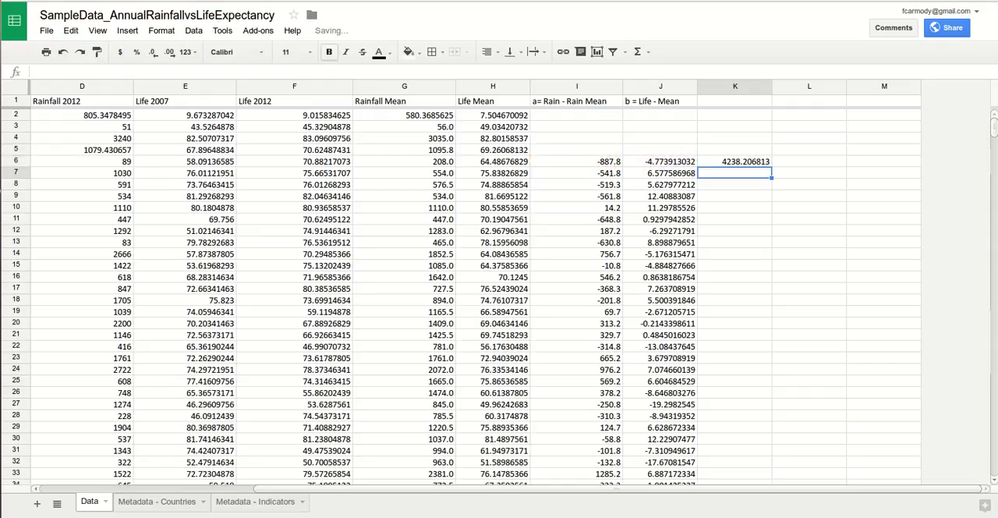
Step: Enter the formula =I6*I6 in L6 to square Algeria's rainfall deviation
key(Up)
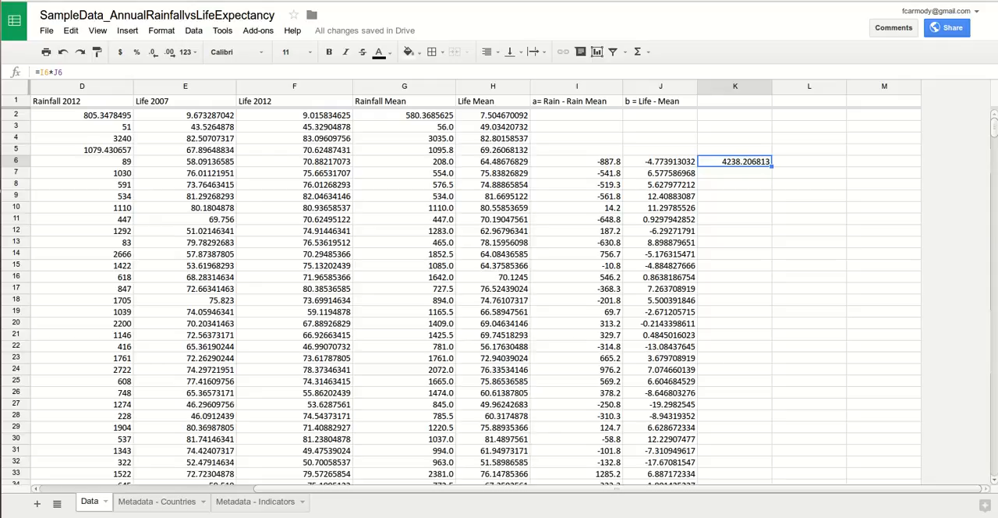
key(Right)
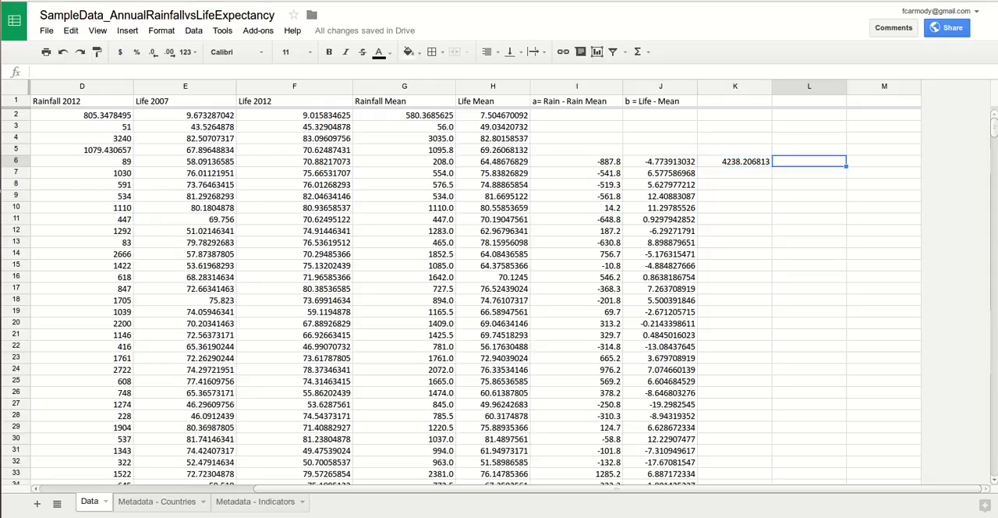
text(=)
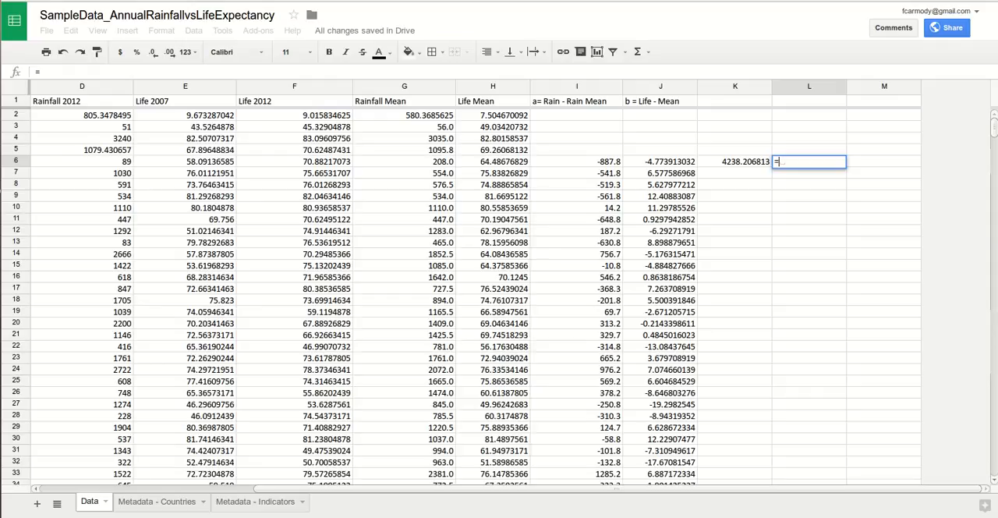
click(577, 161)
text(*I6)
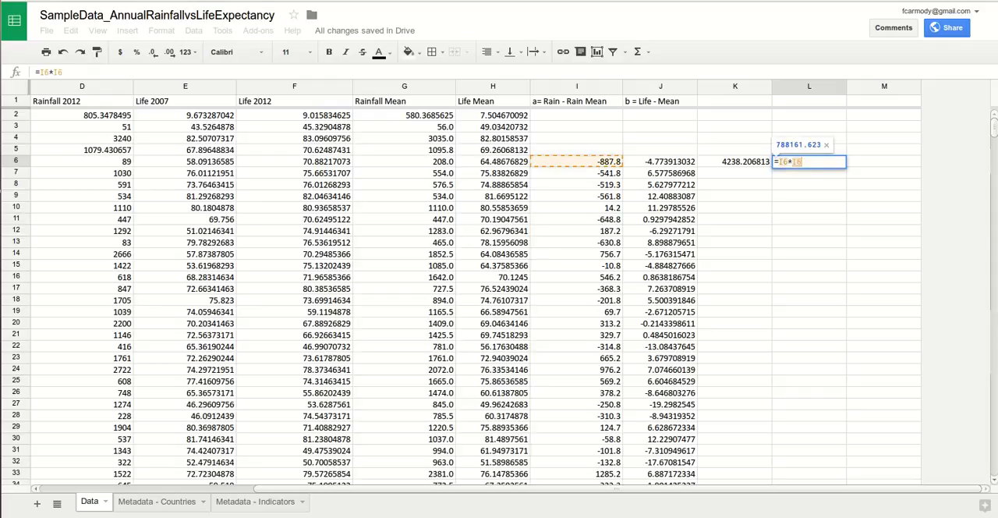
key(Return)
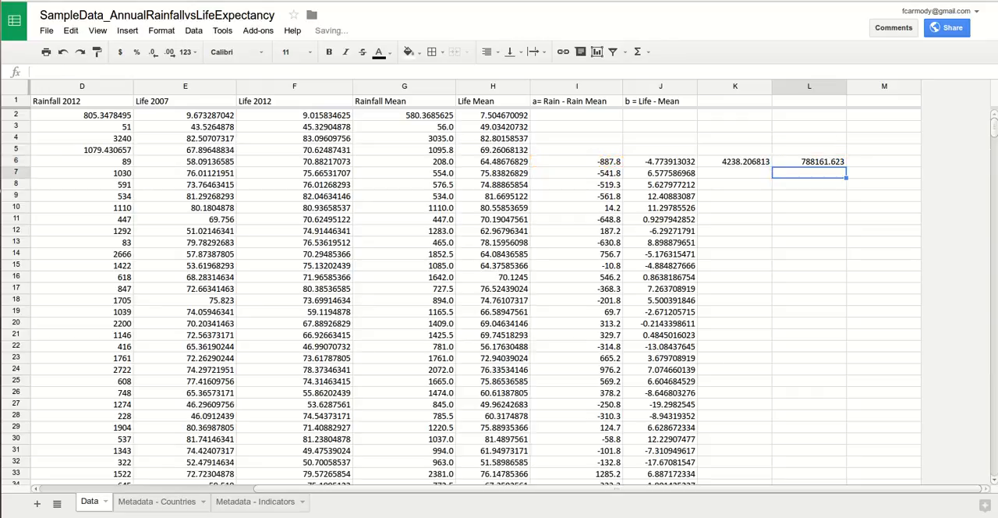
Step: Enter the formula =J6*J6 in M6 to square Algeria's life expectancy deviation
click(884, 161)
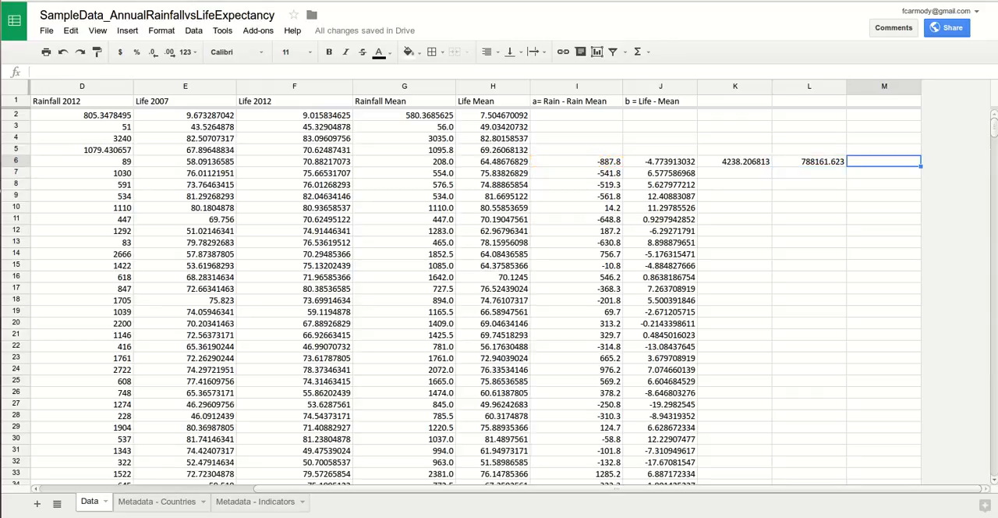
text(=J6)
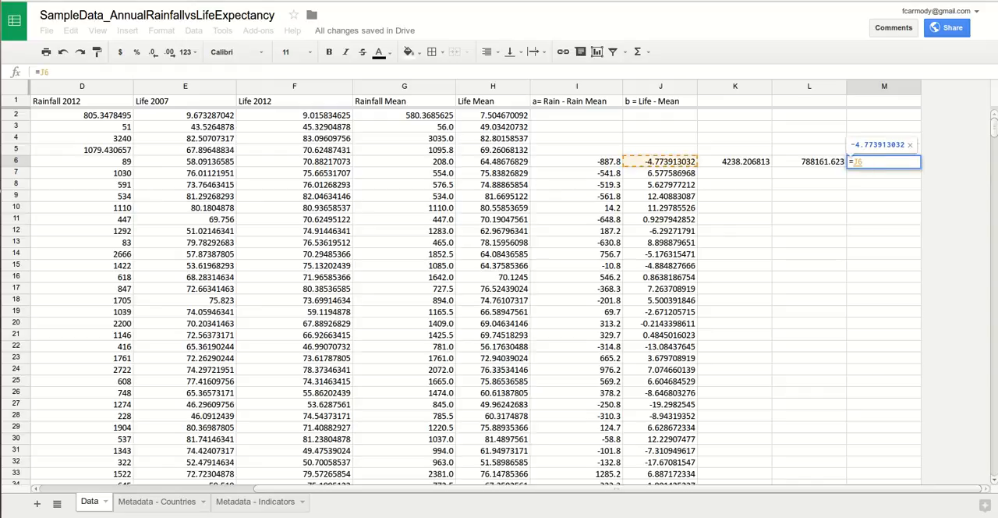
text(*J6)
key(Return)
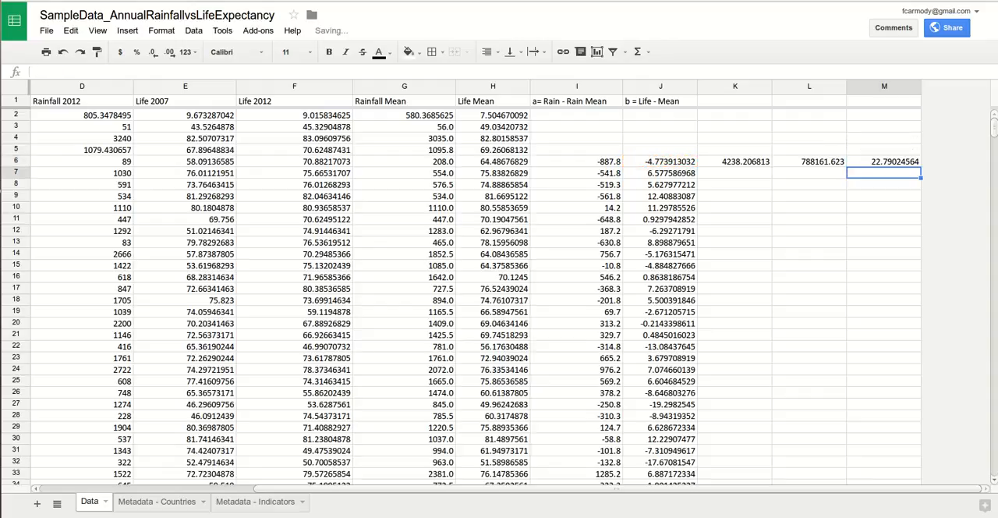
Step: Enter the header "a*b" in K1 for the column of deviation products
click(734, 161)
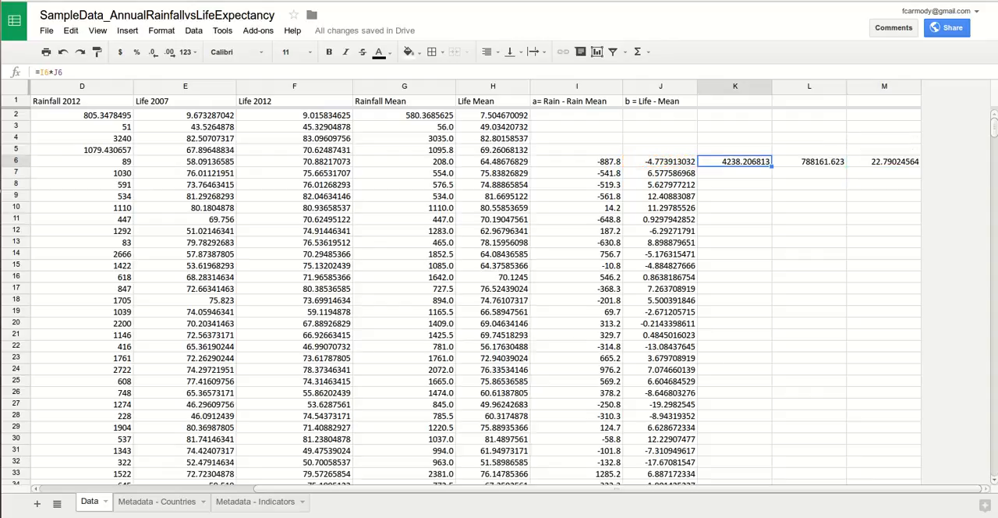
click(734, 101)
text(a)
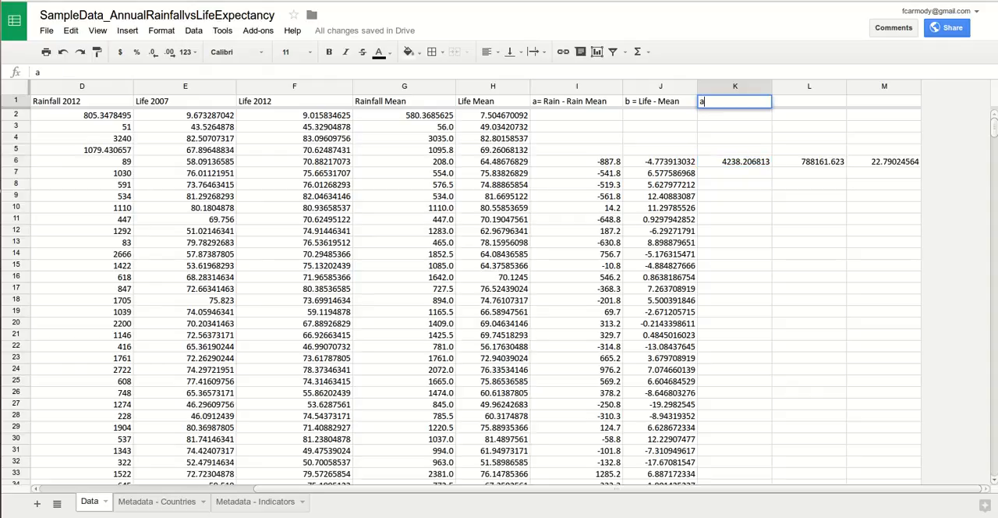
text(*b)
key(Tab)
Step: Enter the headers "a^2" in L1 and "b^2" in M1 for the squared deviation columns
text(a)
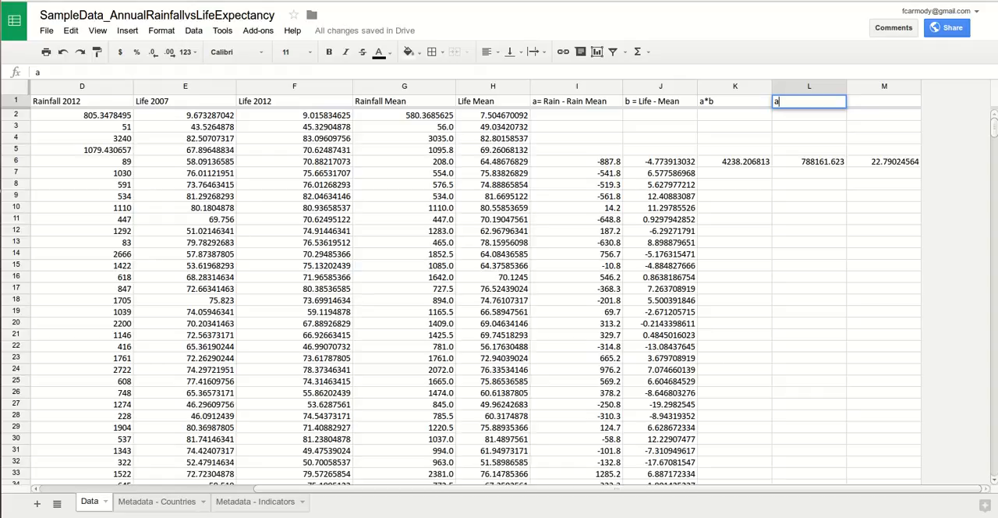
text(^2)
key(BackSpace)
key(BackSpace)
text(*a)
key(BackSpace)
key(BackSpace)
text(^2)
key(Tab)
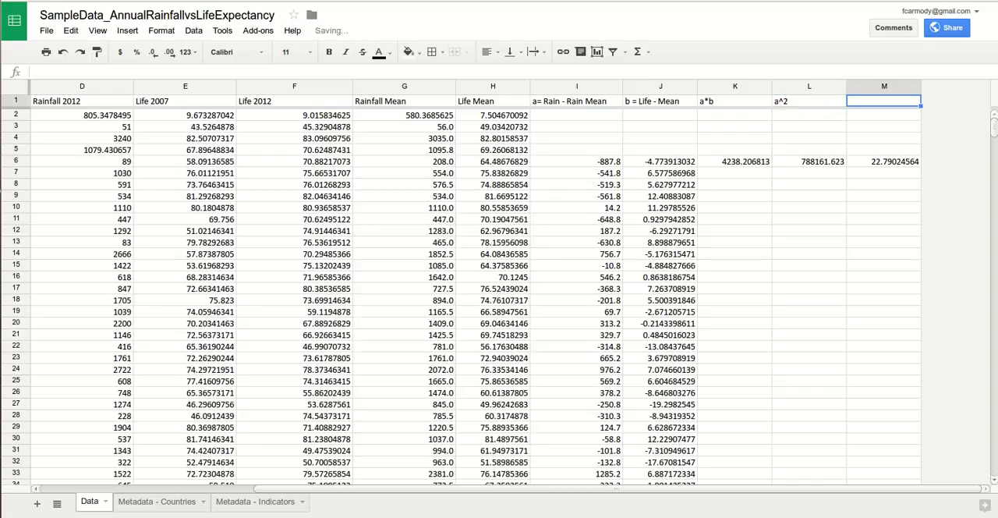
text(b^2)
Step: Fill the formulas in K6:M6 down through row 142, the last country row
click(734, 161)
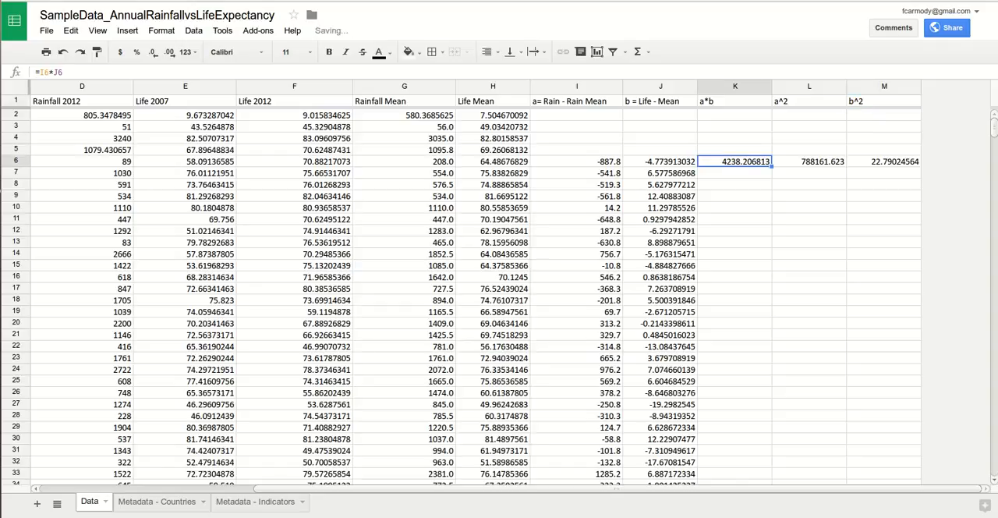
key(shift+Right)
key(shift+Right)
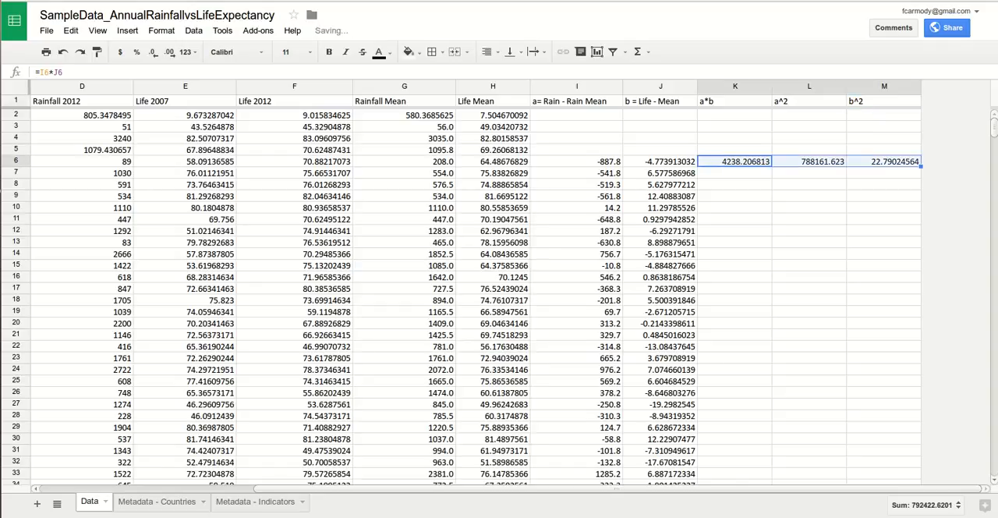
drag(918, 481, 918, 338)
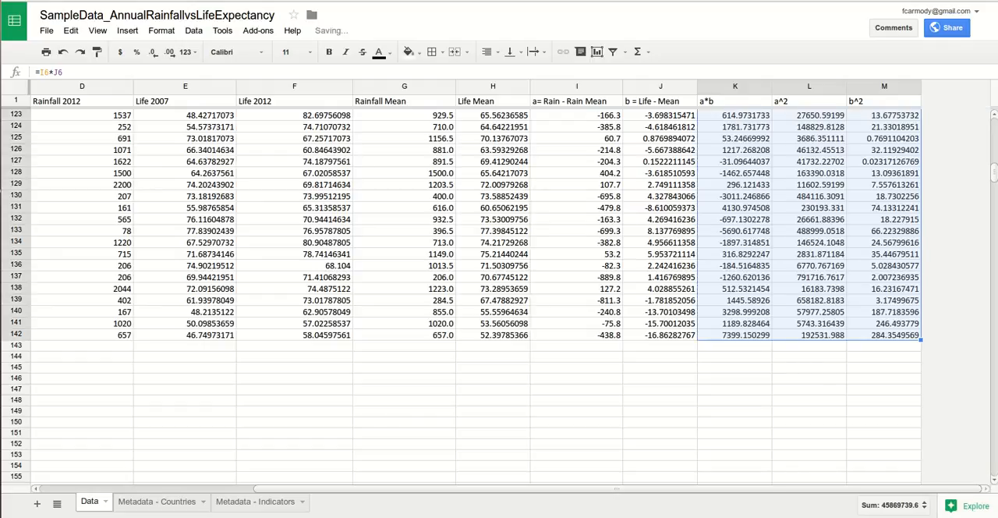
scroll(499, 296, up, 20)
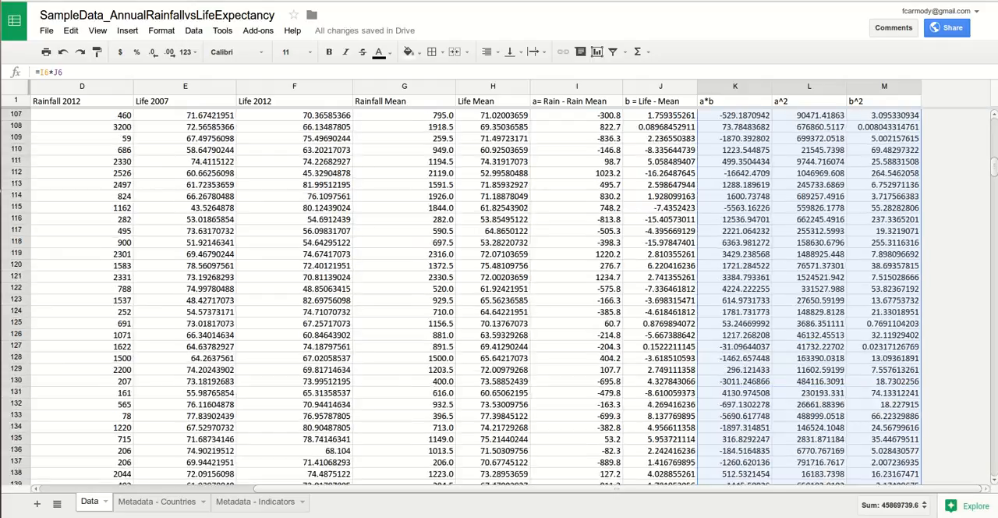
Step: Examine the relative and absolute references in the rainfall deviation formulas in I6 and I7
click(884, 196)
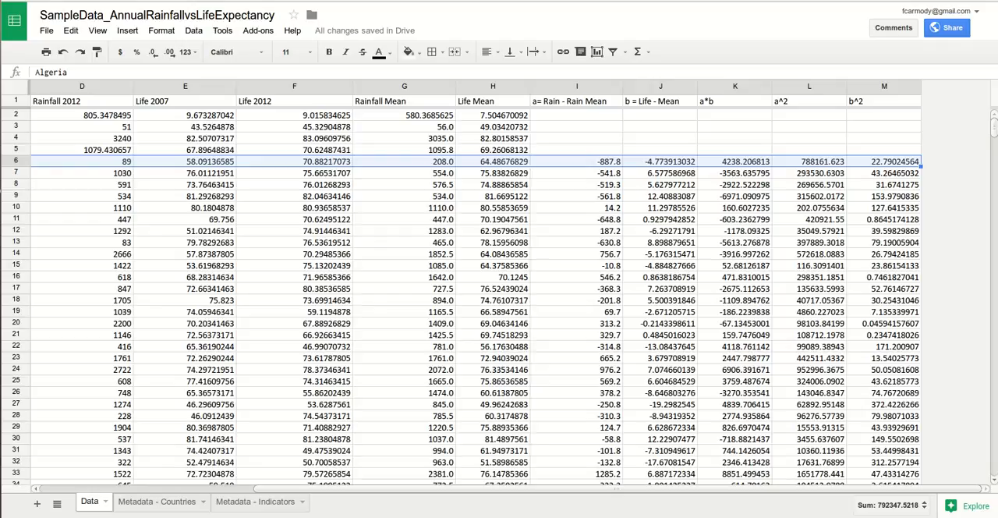
click(577, 162)
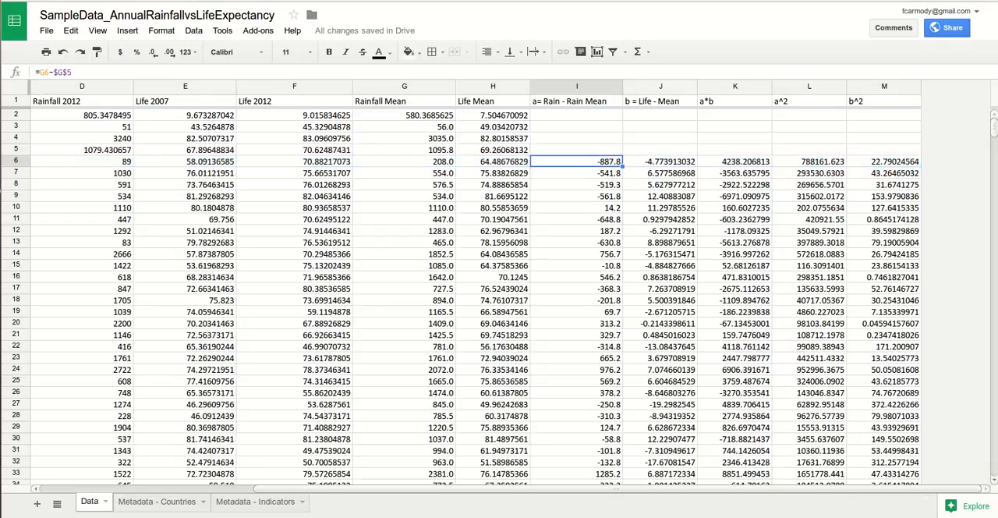
click(577, 173)
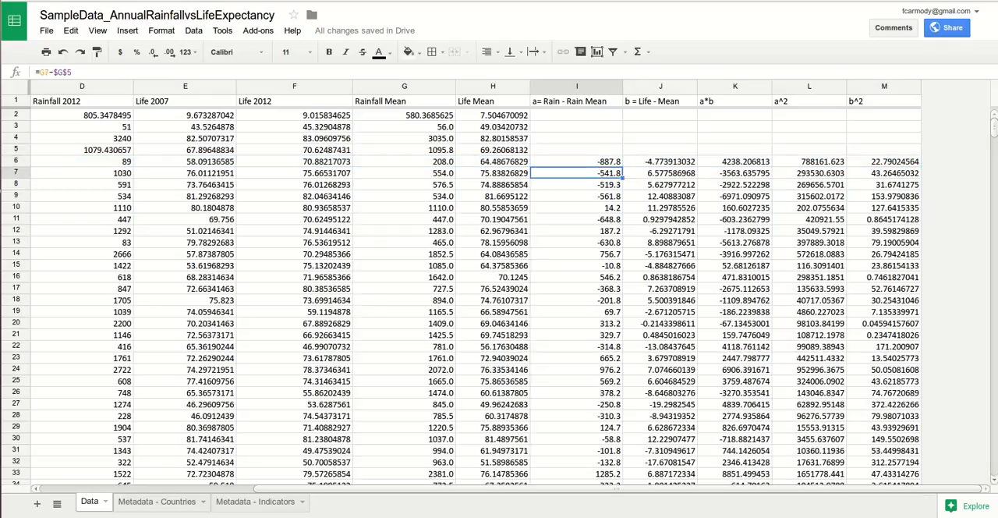
click(577, 161)
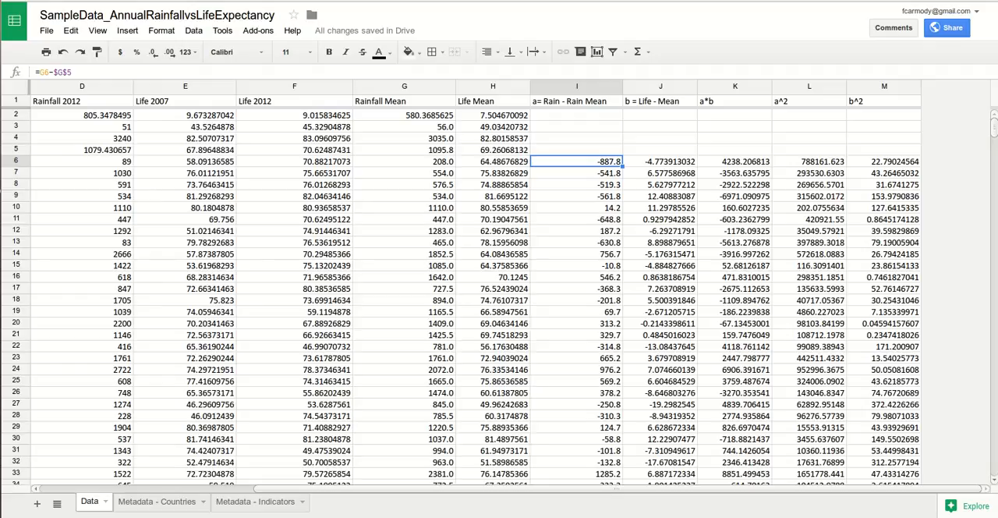
click(73, 73)
drag(72, 72, 53, 72)
click(72, 73)
click(72, 72)
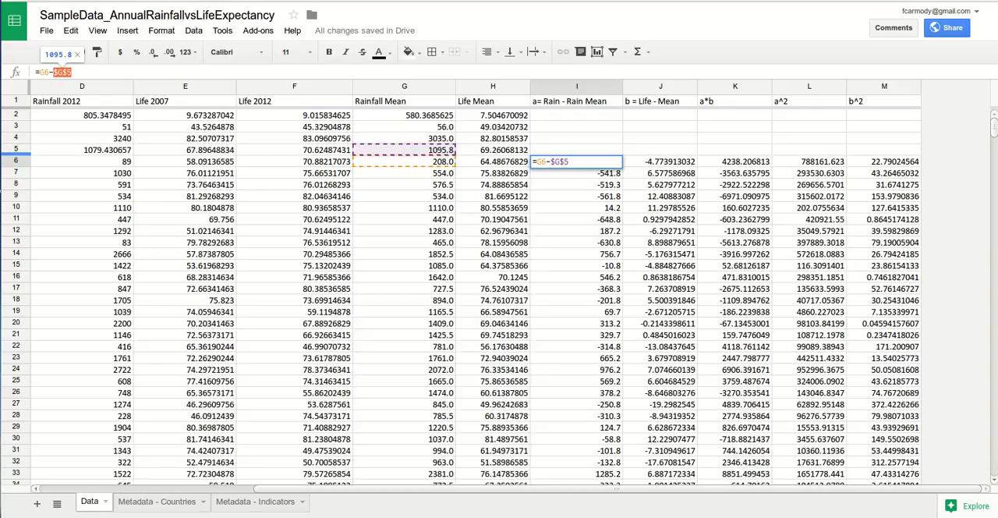
Step: Insert an empty row above the Mean row and check the rainfall deviation formulas in I7 and I8
right_click(18, 149)
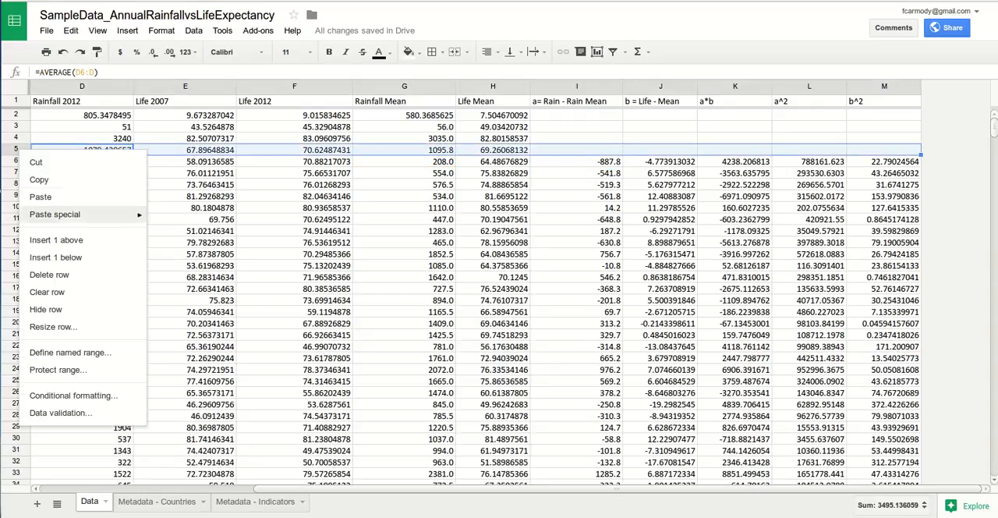
click(56, 239)
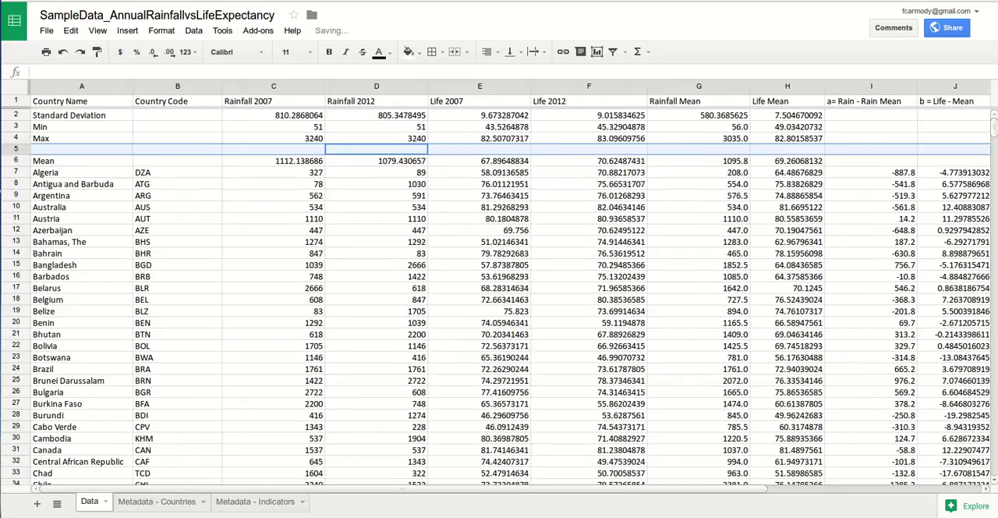
drag(403, 489, 618, 489)
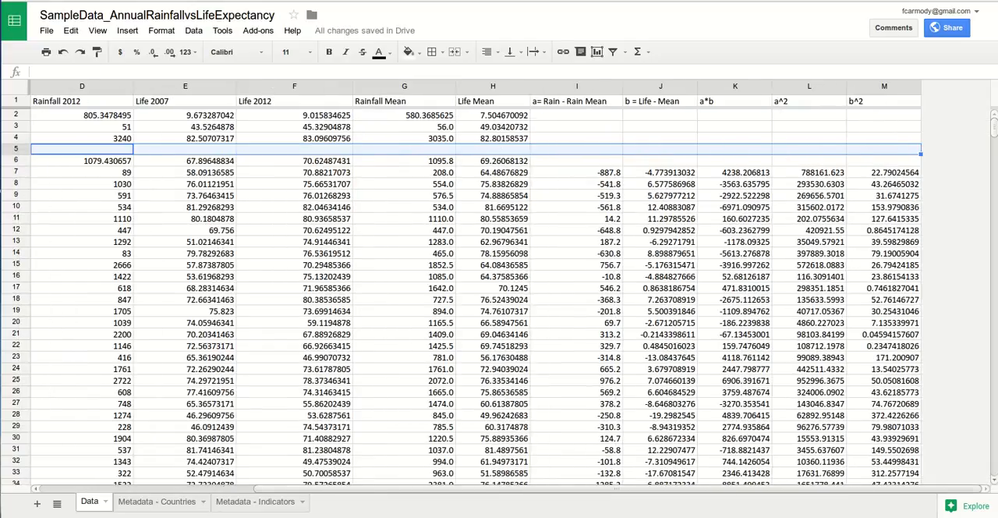
click(576, 172)
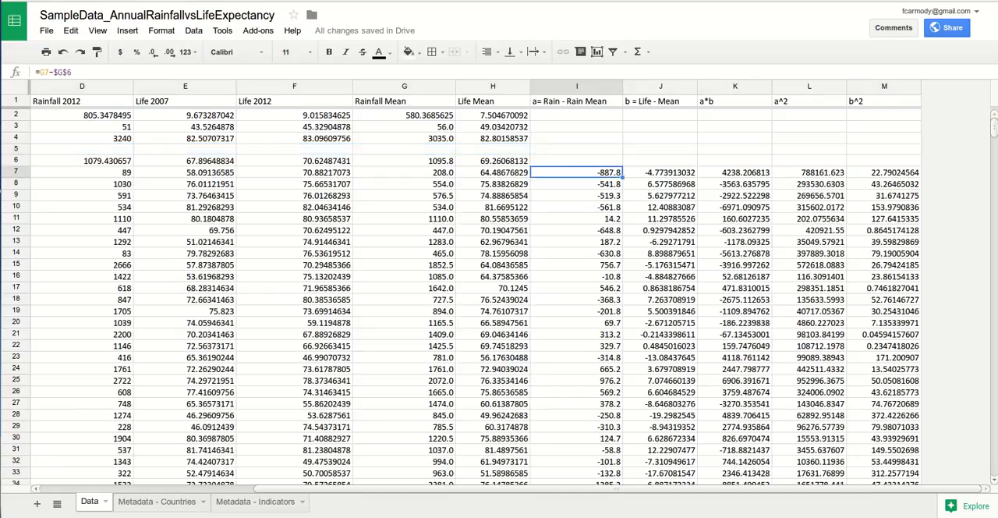
click(577, 184)
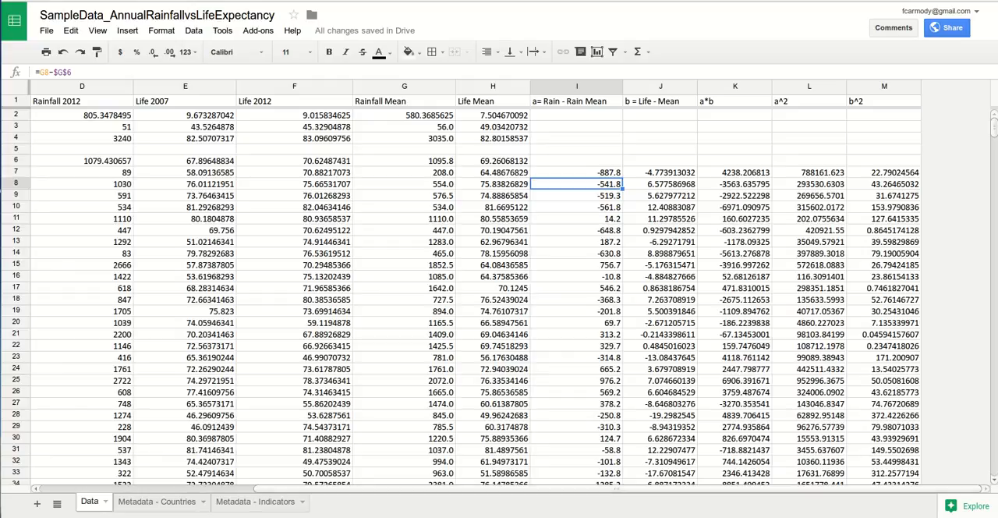
drag(617, 489, 402, 489)
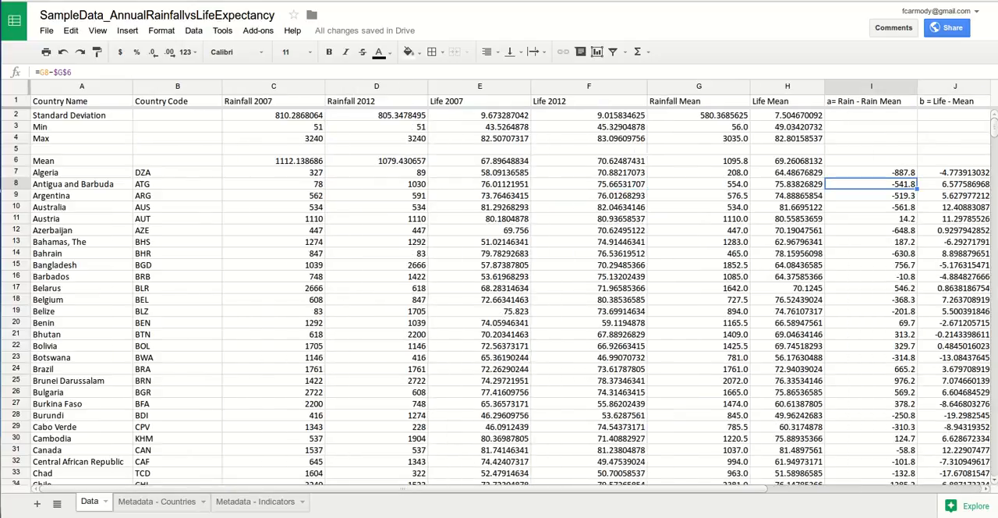
Step: Undo the row insertion above the Mean row and check Algeria's rainfall deviation formula in I6
click(16, 149)
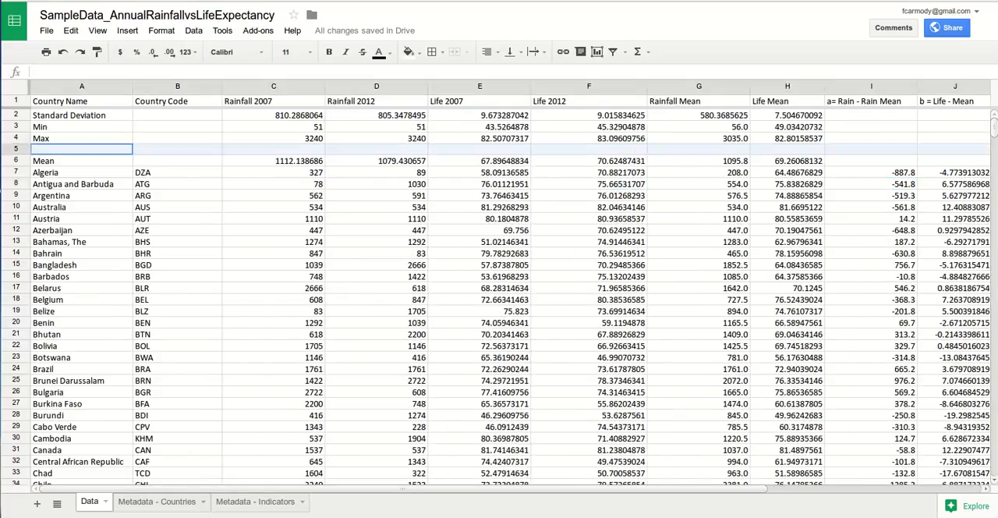
key(ctrl+z)
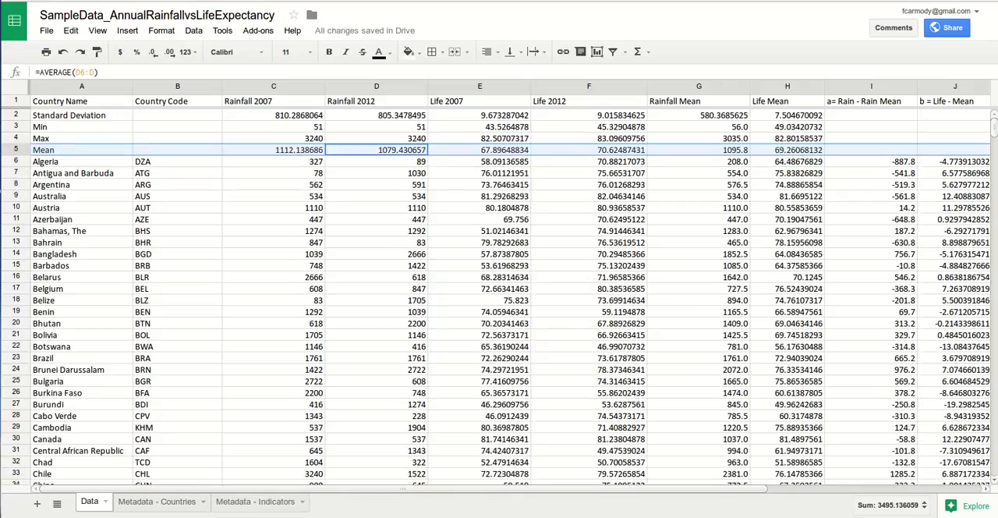
click(870, 161)
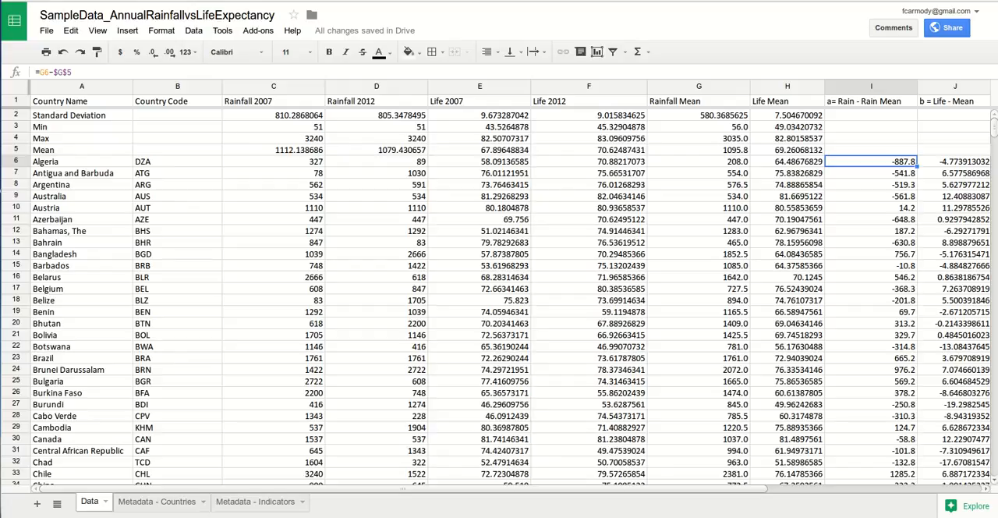
Step: Insert an empty row between the Mean and Algeria rows and check Algeria's rainfall deviation formula
click(16, 173)
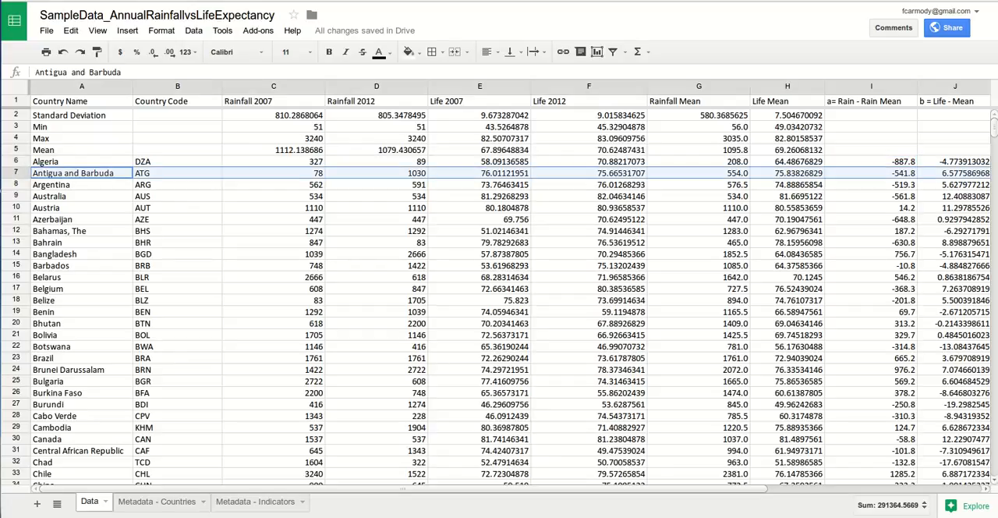
right_click(15, 161)
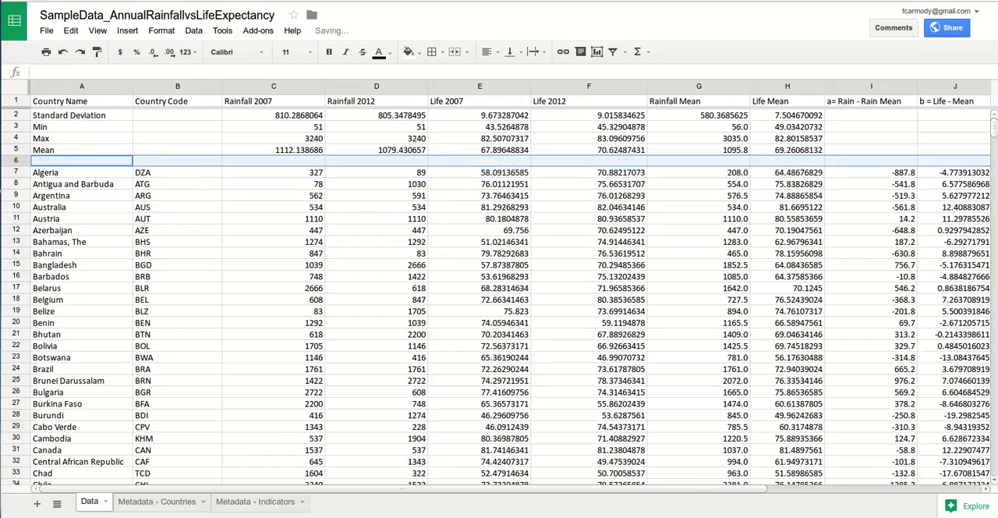
click(870, 172)
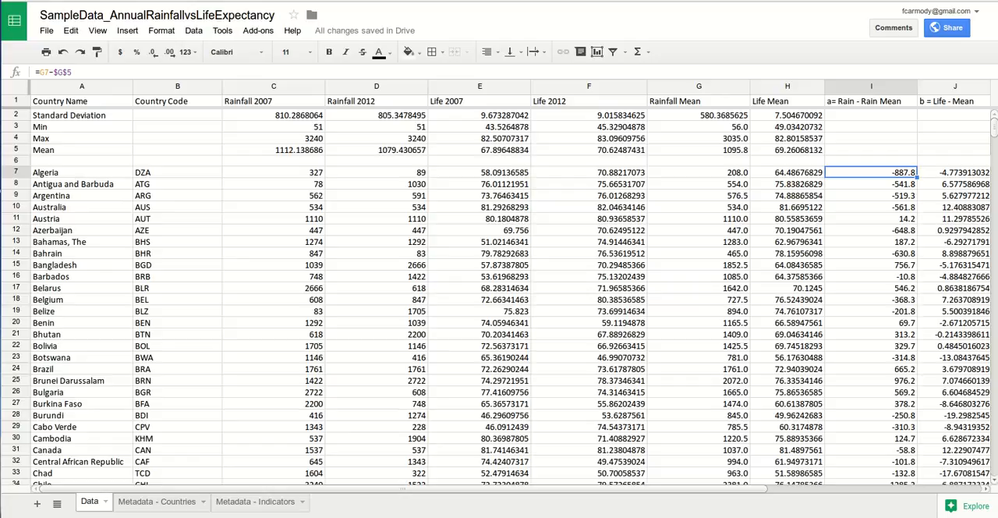
Step: Label the empty row below Mean as "Sum" in A6
click(16, 161)
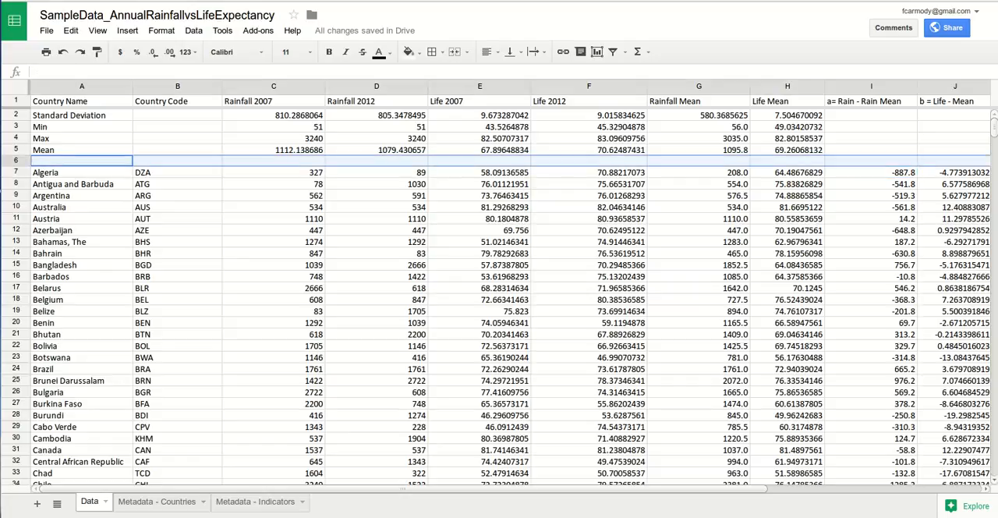
double_click(81, 150)
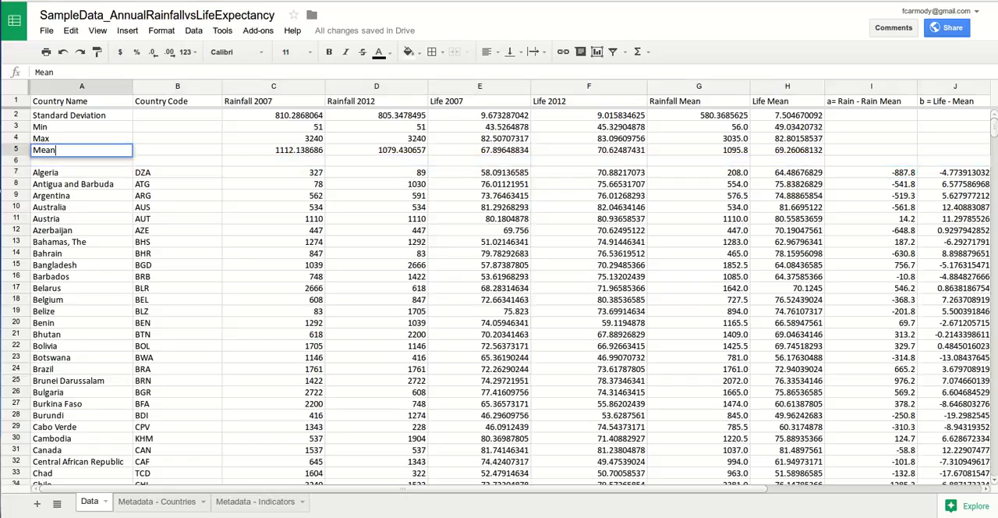
click(81, 161)
double_click(81, 161)
text(Sum)
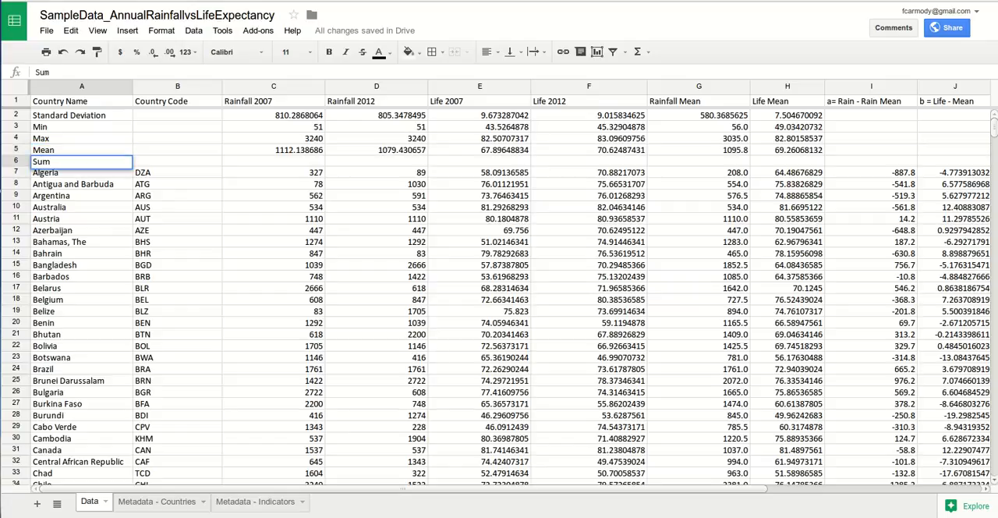
Step: Enter the formula =SUM(C7:C) in C6 to total the Rainfall 2007 column
click(311, 161)
right_click(311, 162)
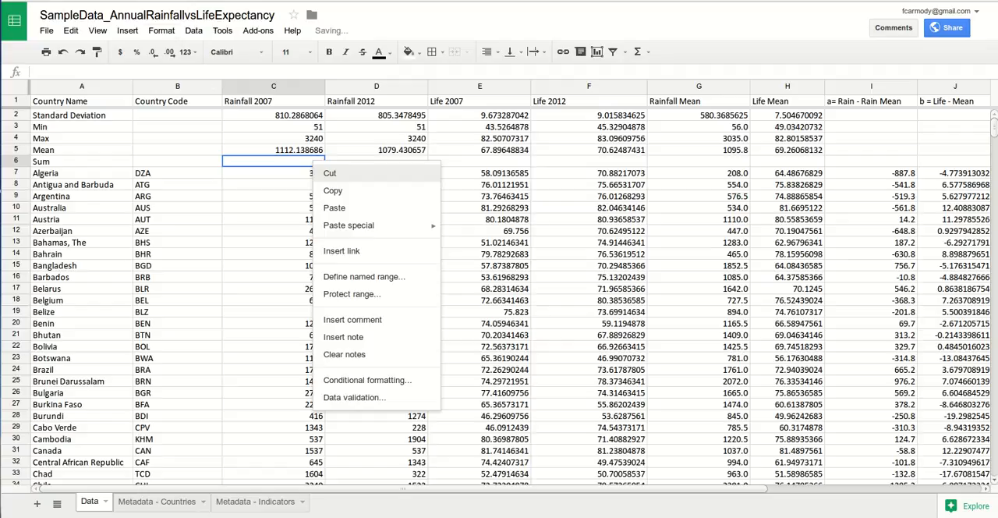
key(Escape)
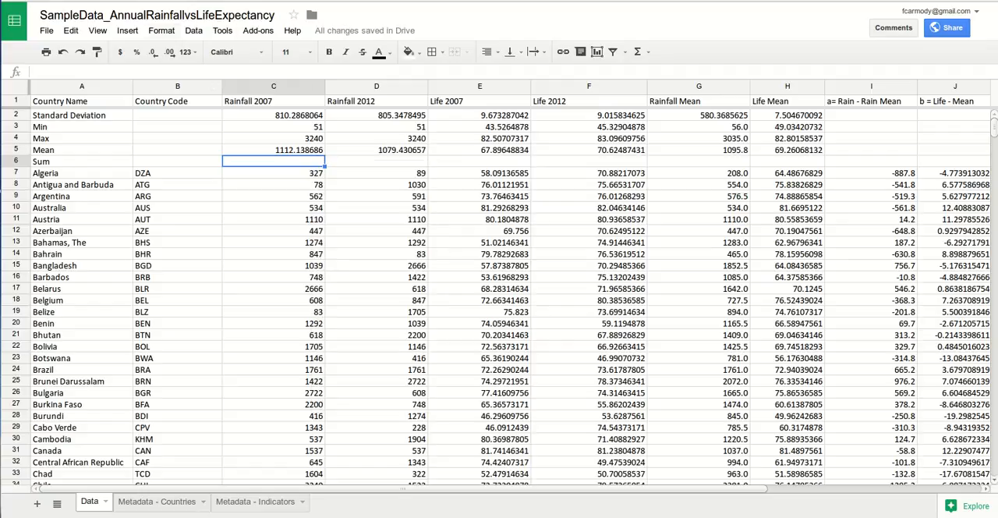
click(128, 30)
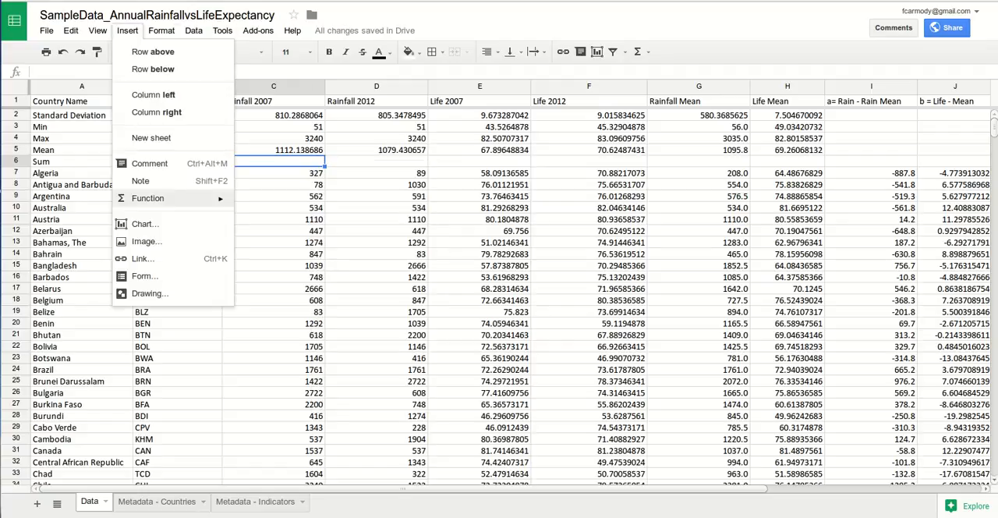
mouse_move(172, 198)
click(265, 200)
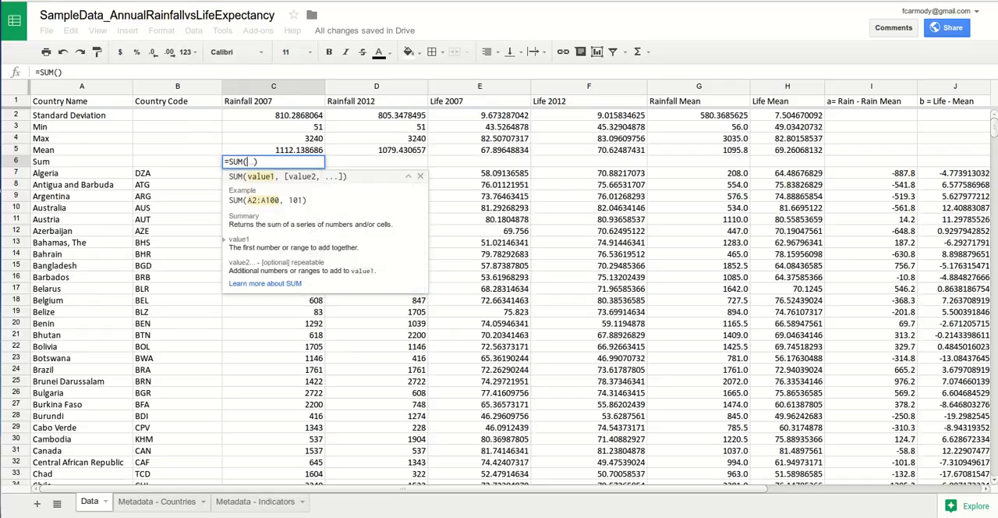
text(C7:)
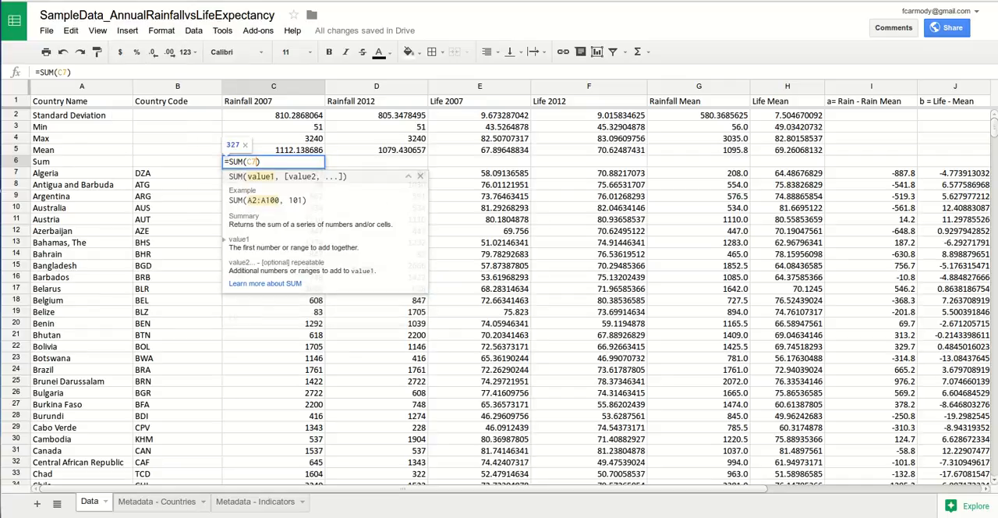
text(C)
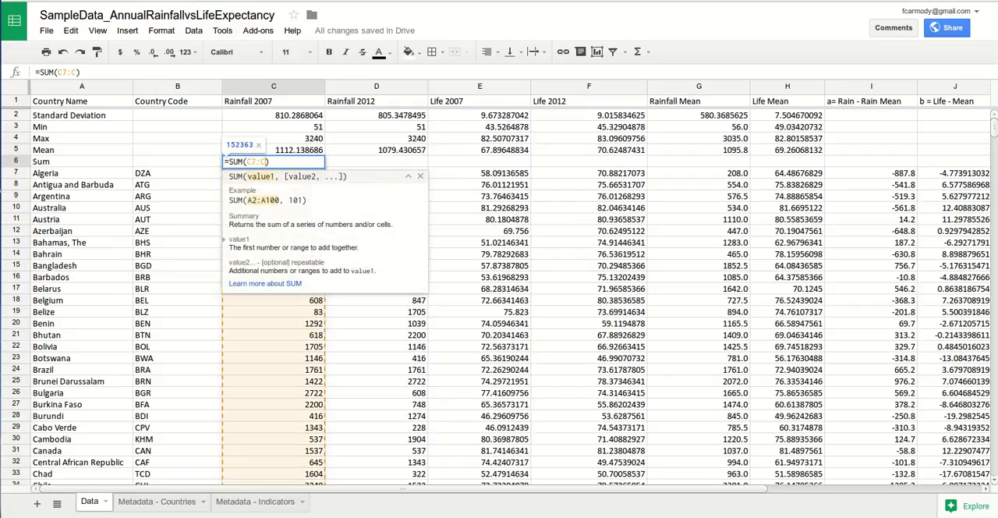
key(Return)
click(273, 162)
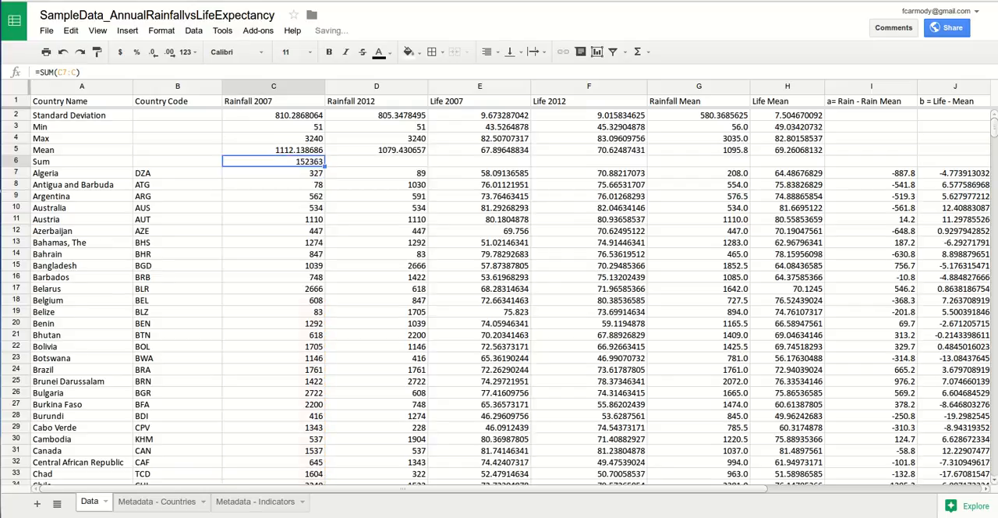
Step: Copy the sum formula from C6 across D6:M6 to total the remaining columns
scroll(511, 296, right, 2)
scroll(510, 296, left, 1)
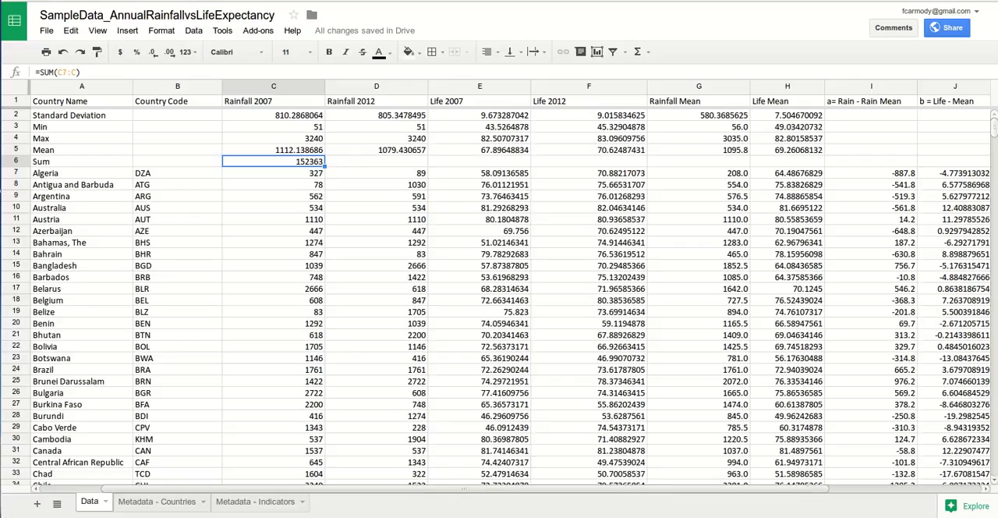
scroll(511, 296, right, 1)
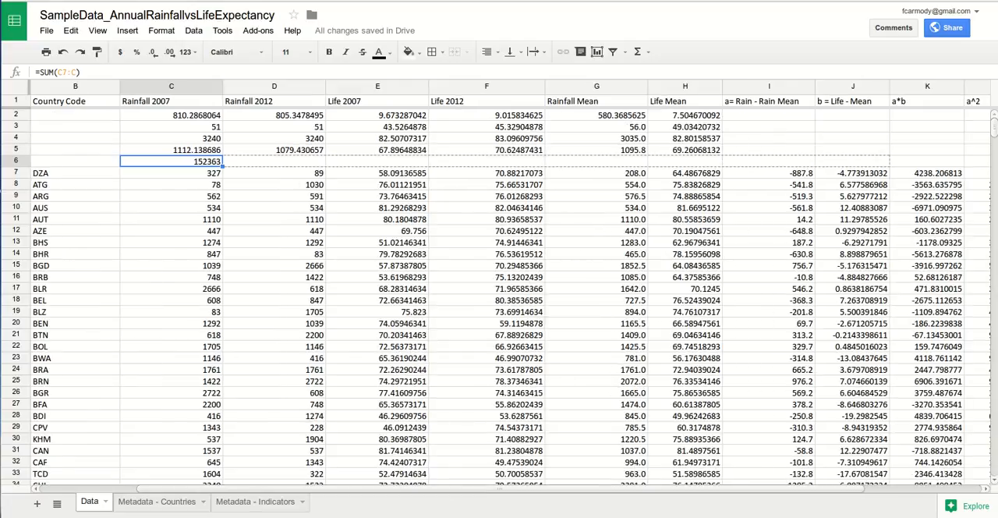
scroll(511, 296, right, 2)
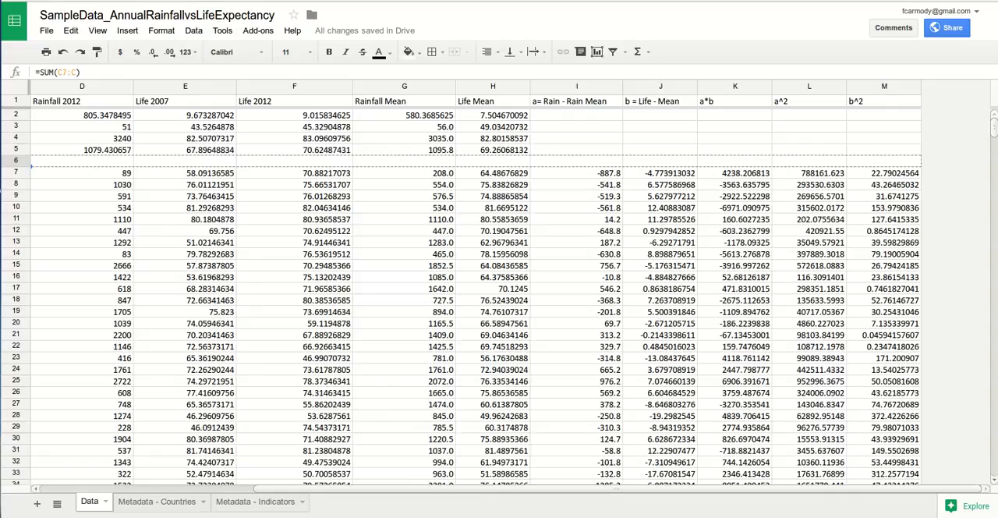
key(ctrl+v)
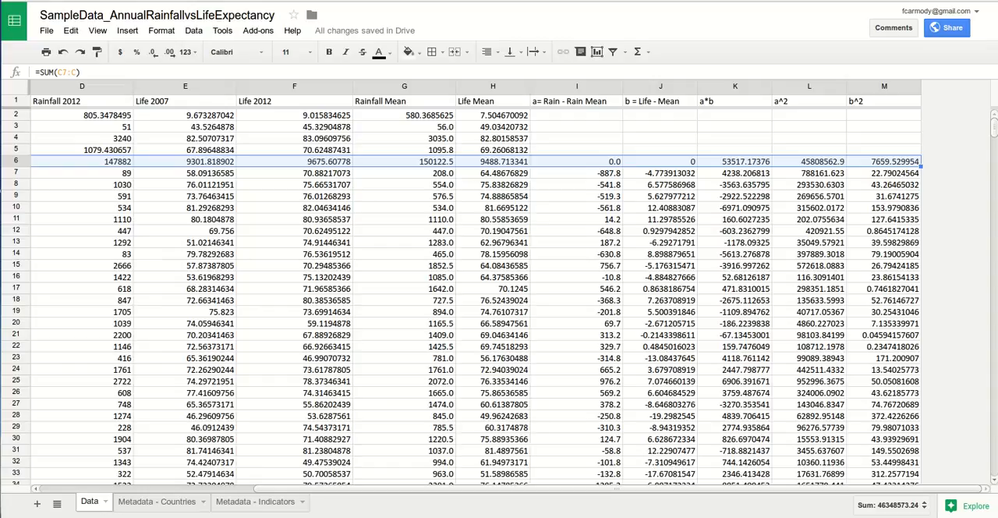
Step: Check the copied sum formulas for the a, b and a*b columns in row 6 against the data rows below
click(577, 162)
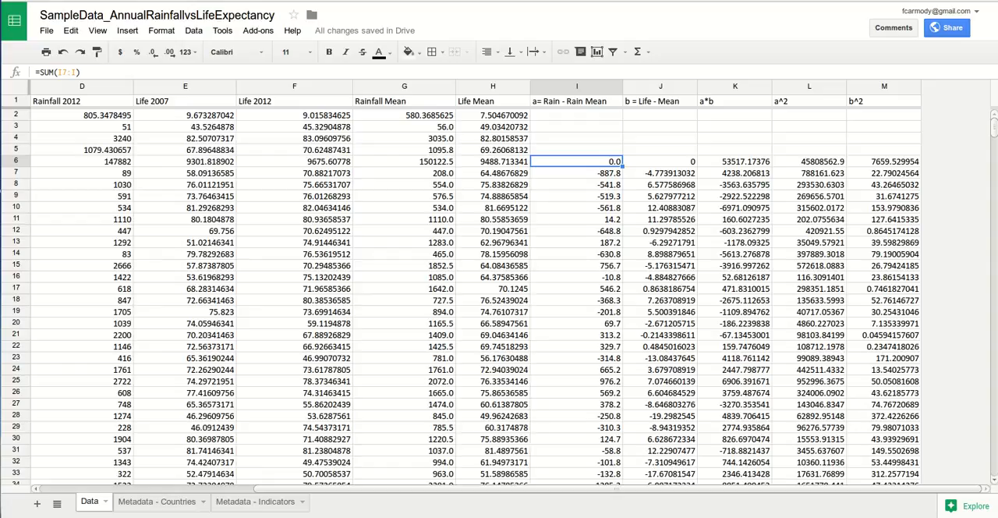
click(660, 162)
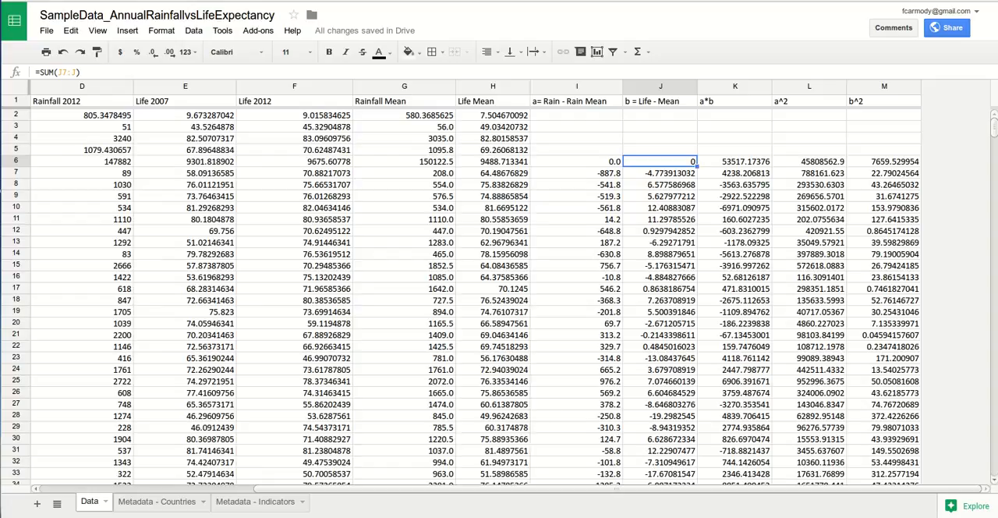
click(734, 161)
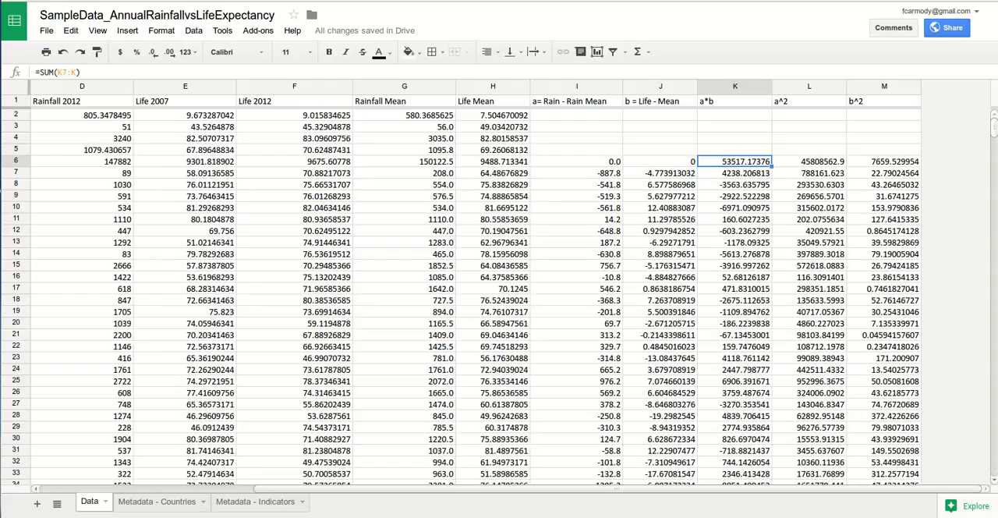
scroll(499, 296, down, 15)
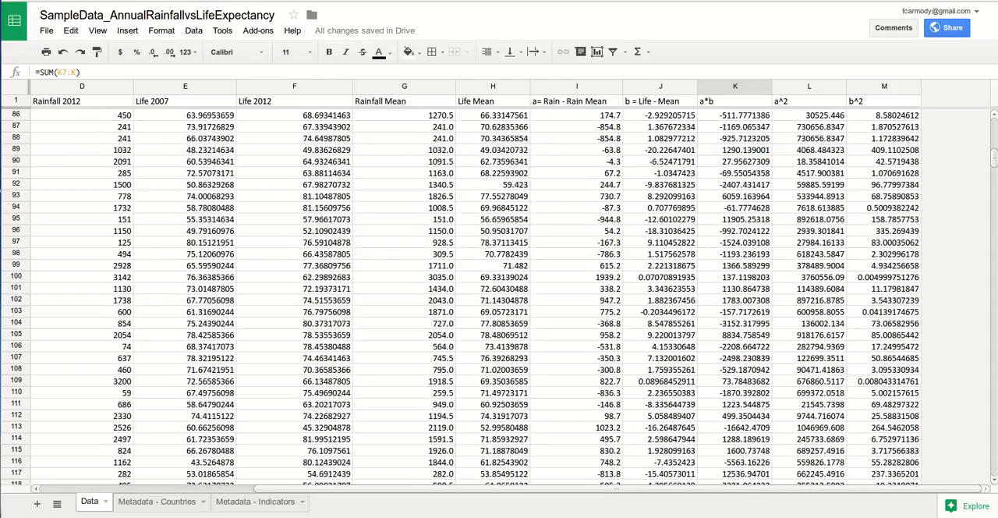
scroll(498, 296, down, 10)
scroll(499, 296, up, 20)
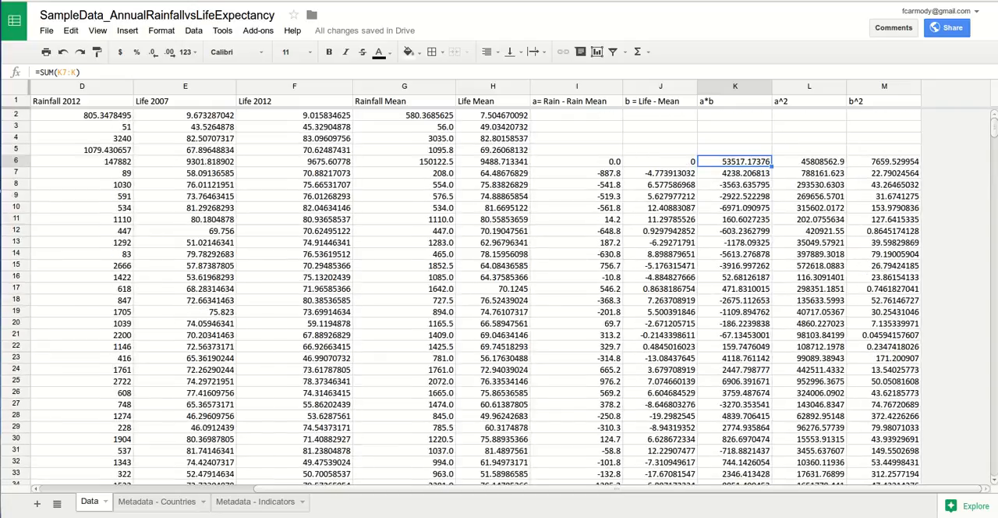
Step: Find the last data row of the rainfall deviation column and limit the sum in I6 to =SUM(I7:I143)
click(576, 161)
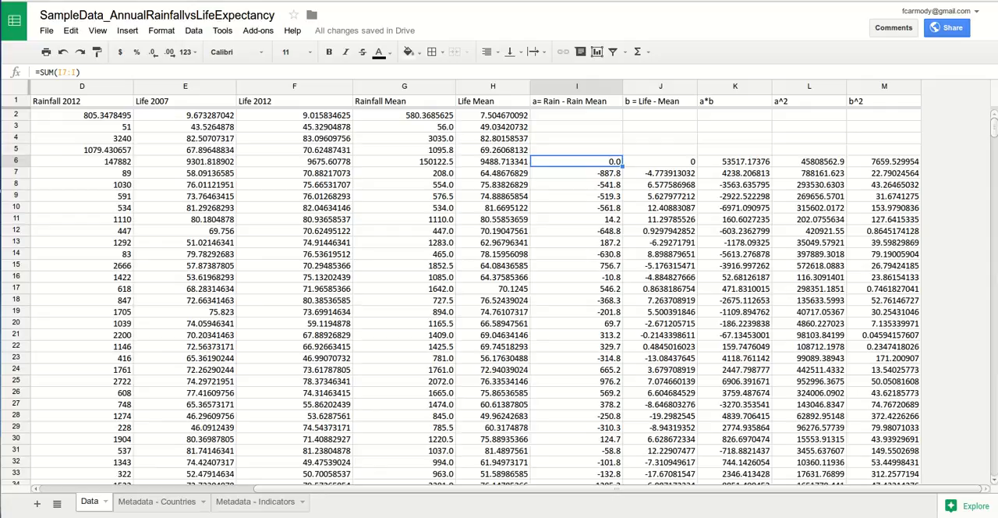
scroll(499, 297, down, 20)
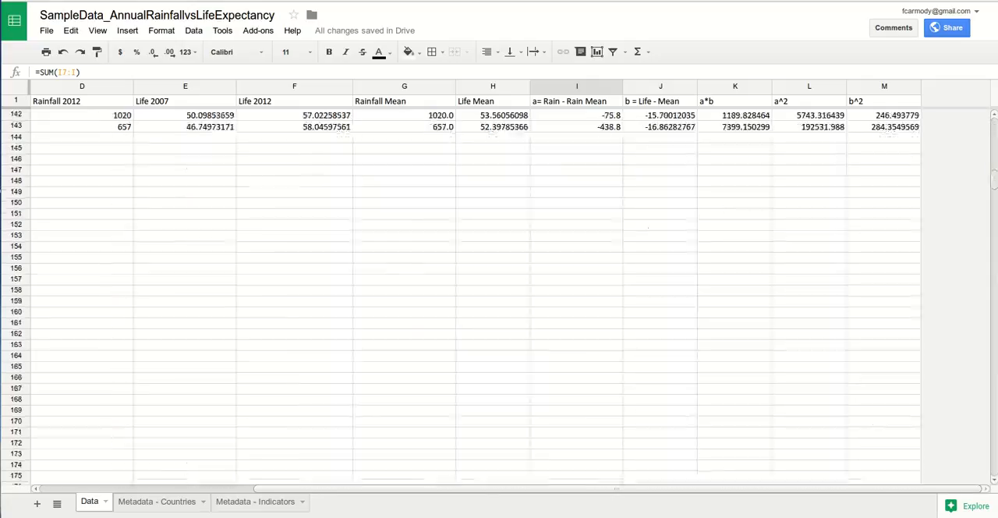
click(577, 208)
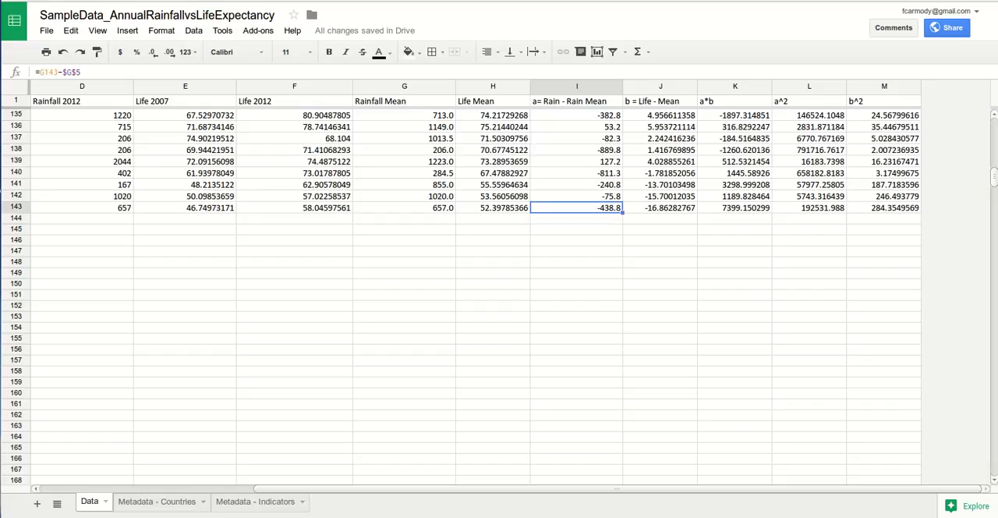
scroll(498, 296, up, 20)
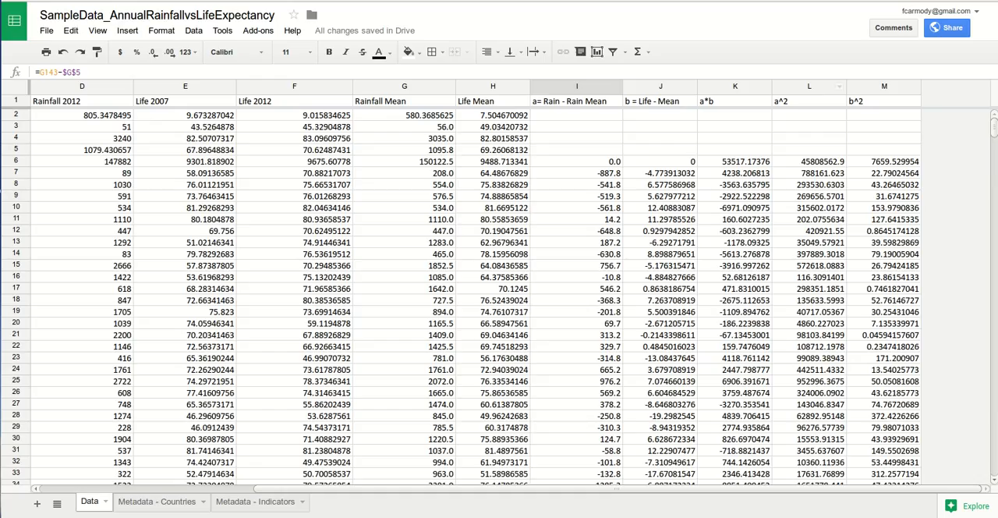
click(576, 162)
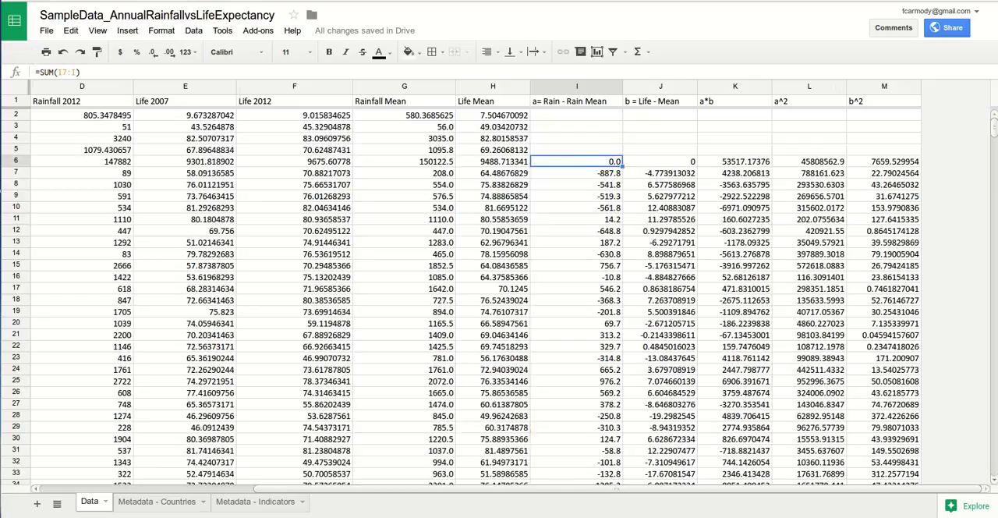
click(76, 72)
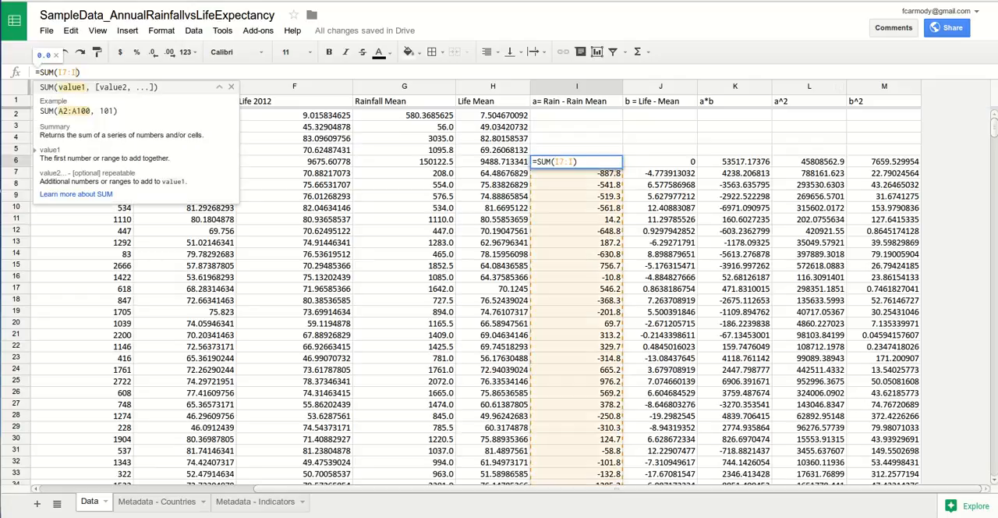
text(143)
key(Return)
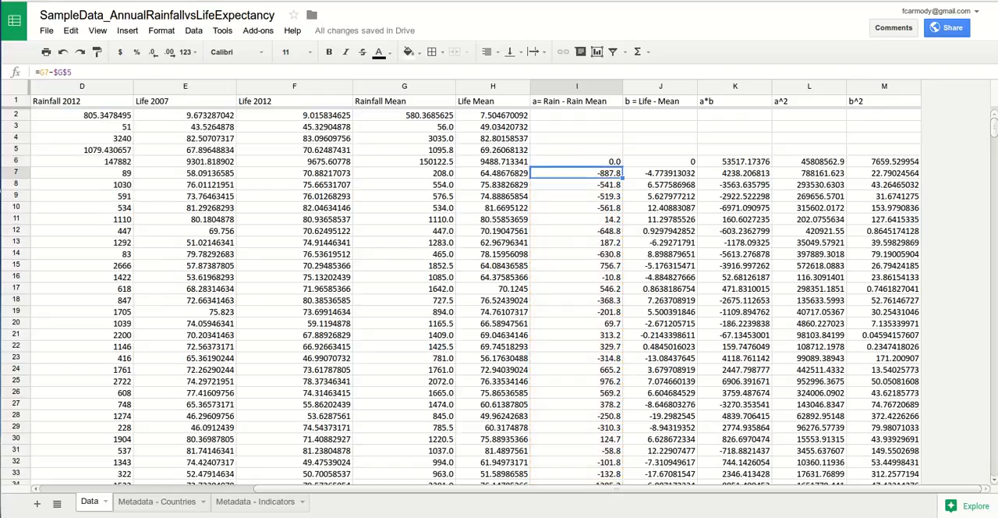
click(576, 161)
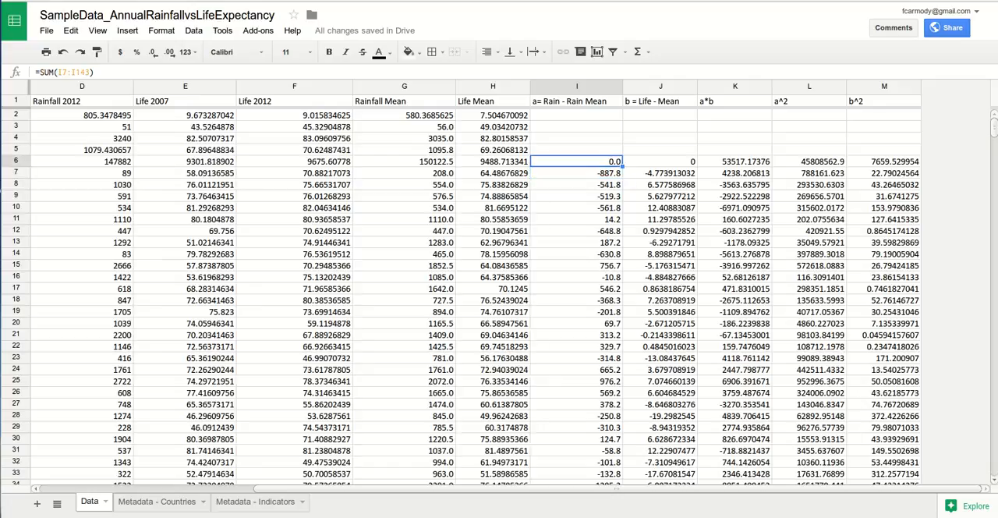
Step: Remove the end row number 143 from the sum range in I6
scroll(499, 296, left, 5)
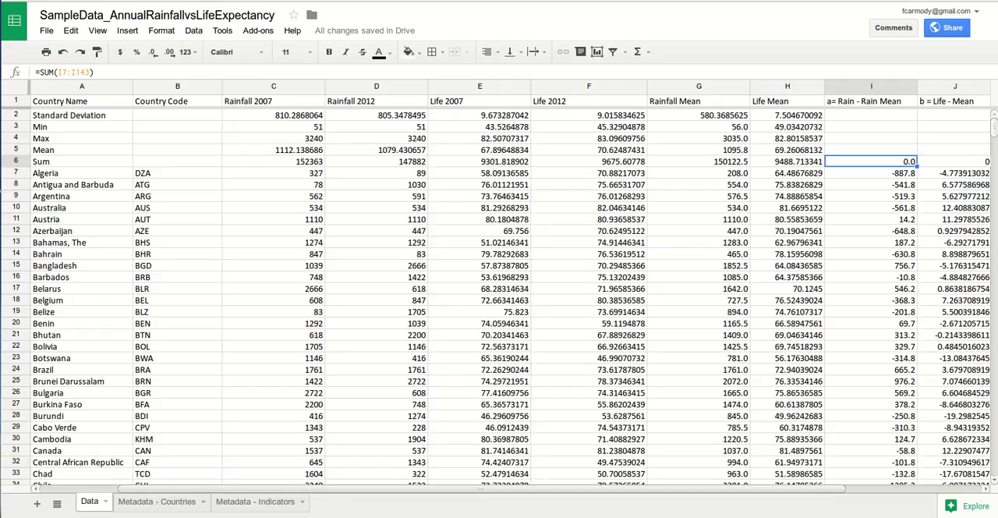
scroll(499, 297, right, 5)
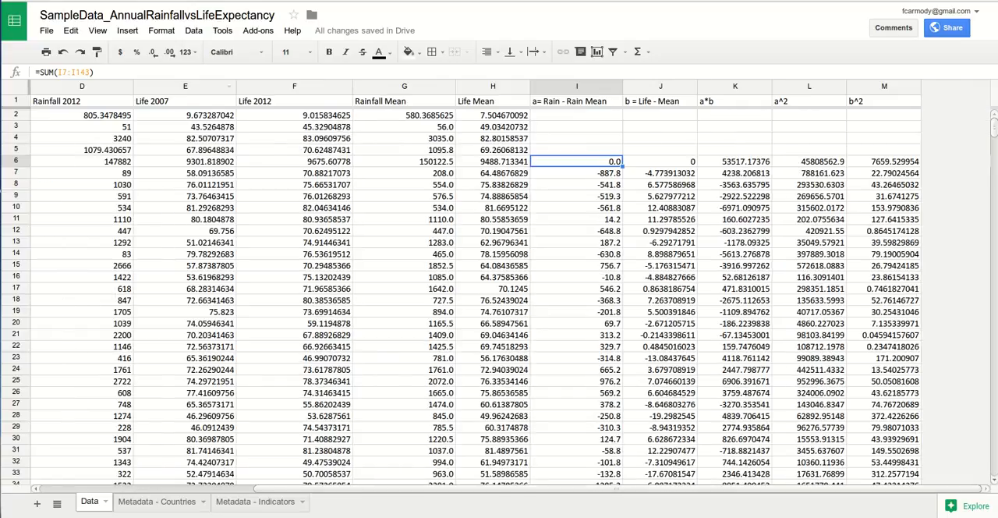
key(Return)
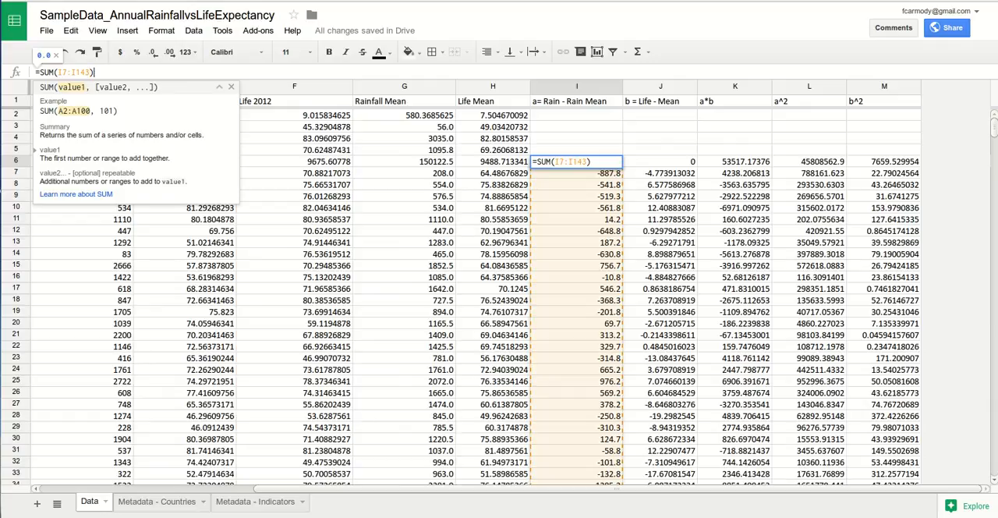
drag(95, 73, 75, 72)
key(BackSpace)
key(Return)
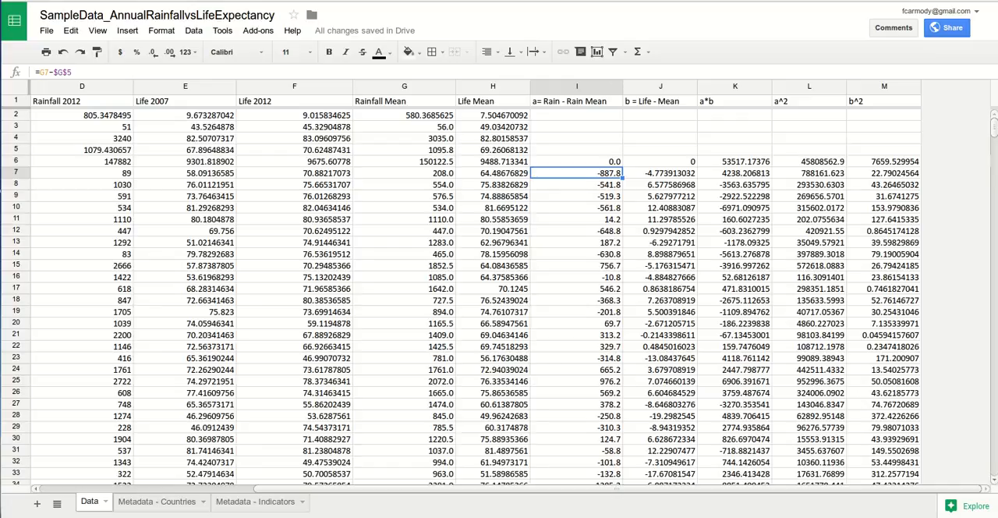
Step: Insert one column to the right of the b^2 column and widen it
right_click(884, 88)
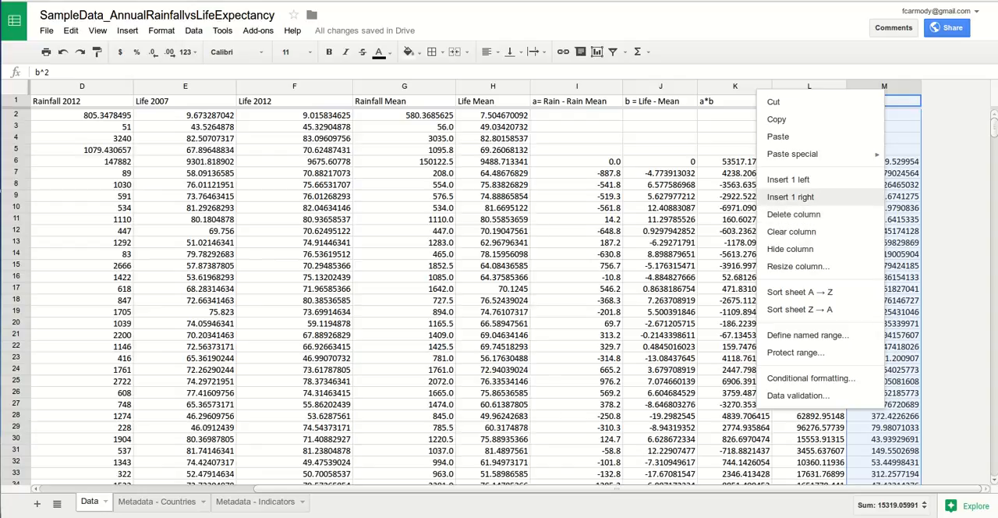
click(789, 196)
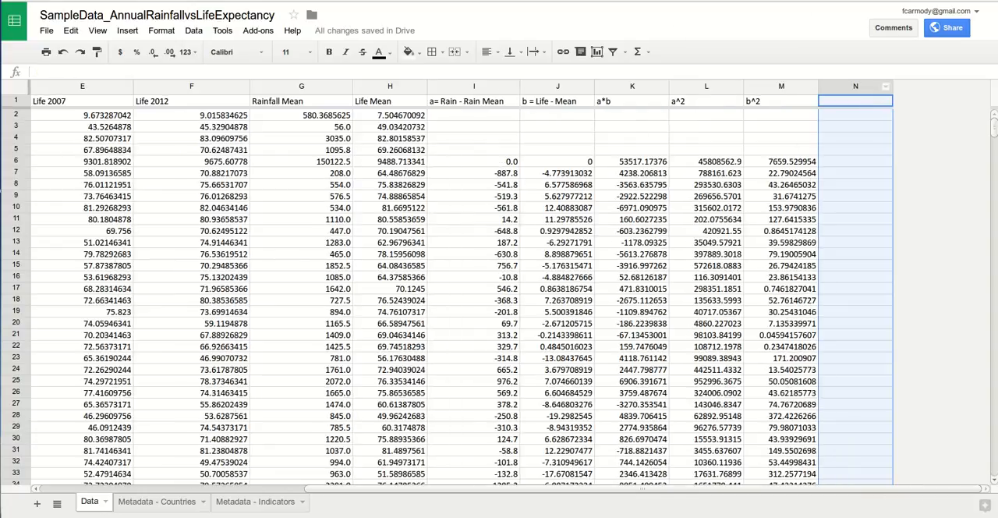
drag(893, 86, 972, 86)
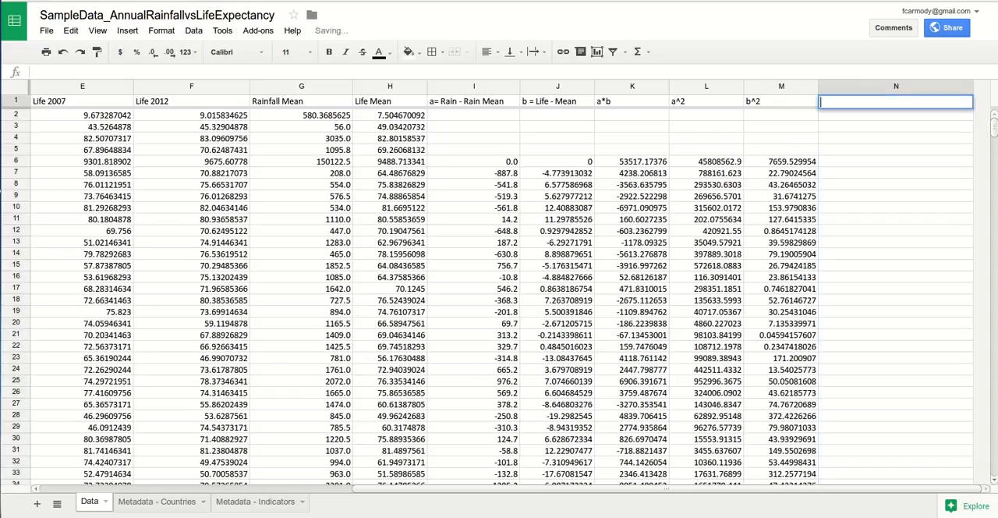
Step: Enter the header "a*b / sqrt(a^2 * b^2)" in N1
text(a)
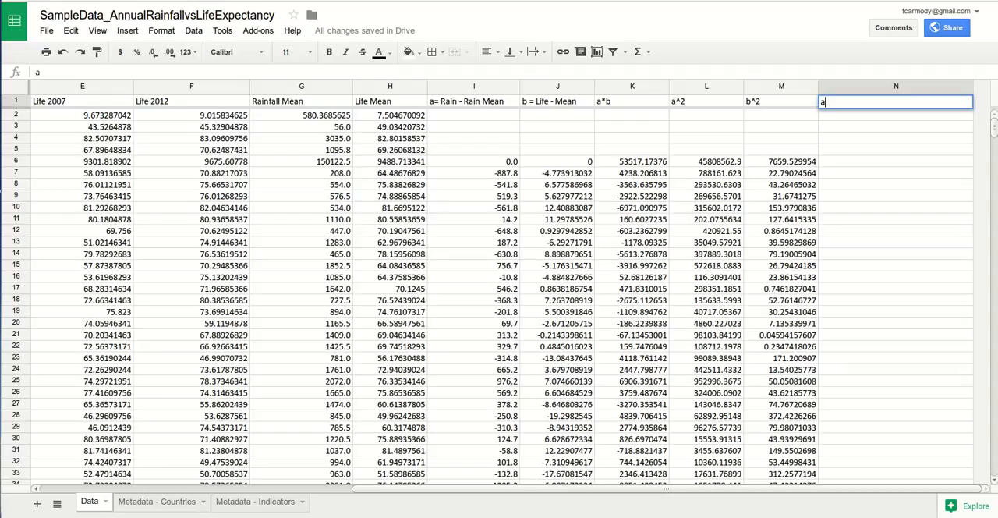
text(*b / sqrt()a*)
key(BackSpace)
text(^2)
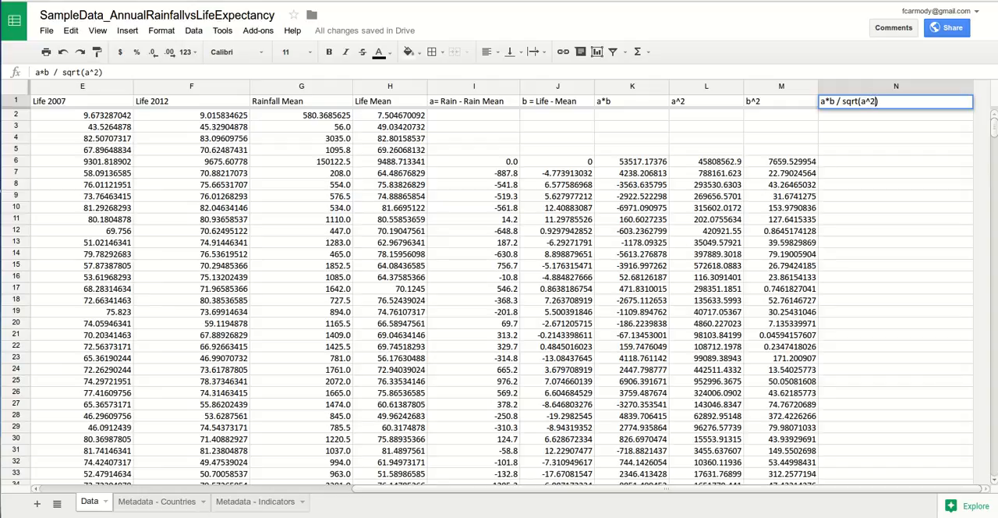
text( * b^2)
key(shift+Left)
key(shift+Left)
key(shift+Left)
key(shift+Left)
key(shift+Left)
key(shift+Left)
key(shift+Left)
key(shift+Left)
key(shift+Left)
key(shift+Left)
key(shift+Left)
key(shift+Left)
key(shift+Left)
key(shift+Left)
key(shift+Left)
key(shift+Left)
key(shift+Left)
key(shift+Left)
key(shift+Left)
key(shift+Left)
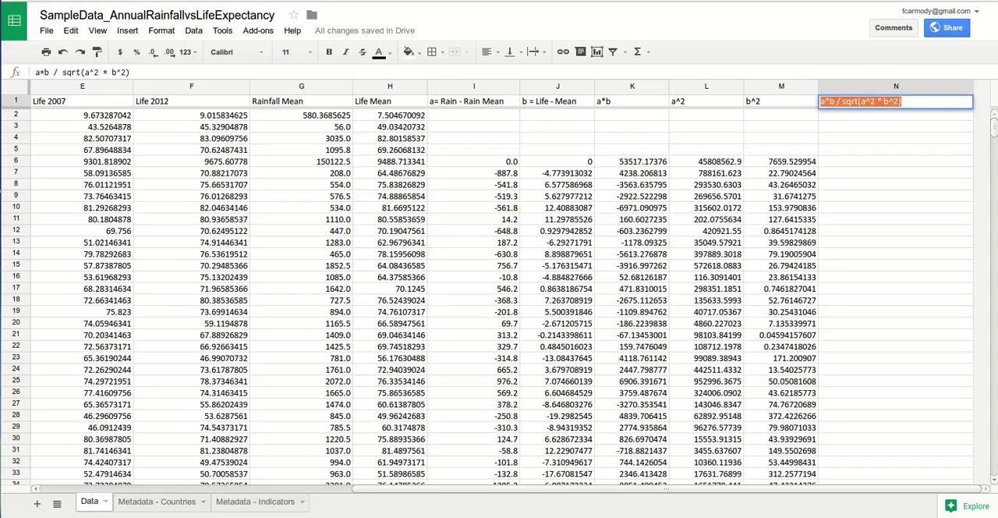
key(Right)
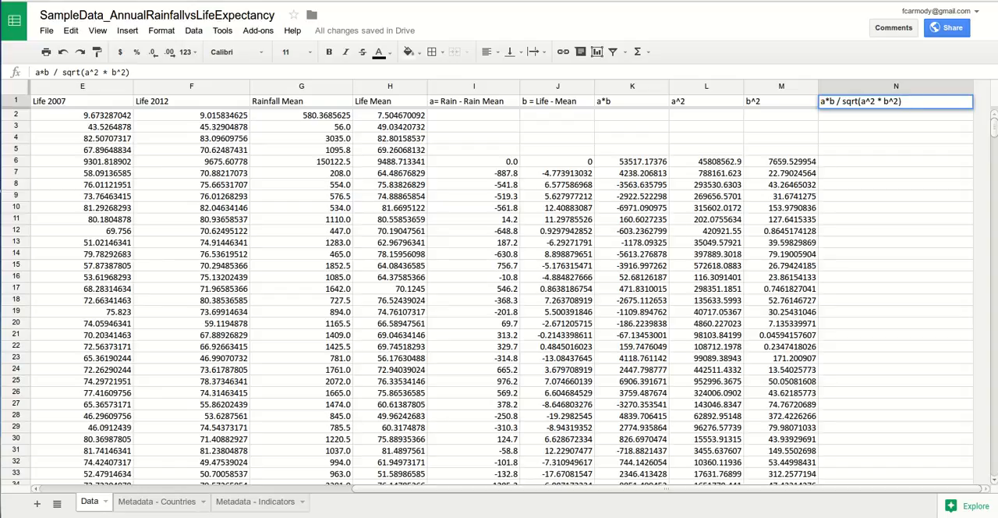
drag(830, 101, 820, 101)
click(894, 161)
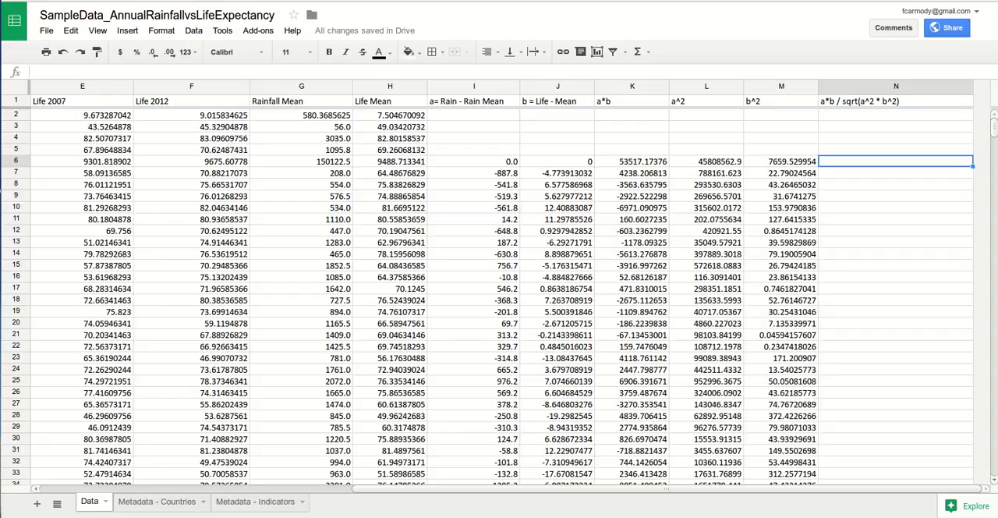
click(895, 115)
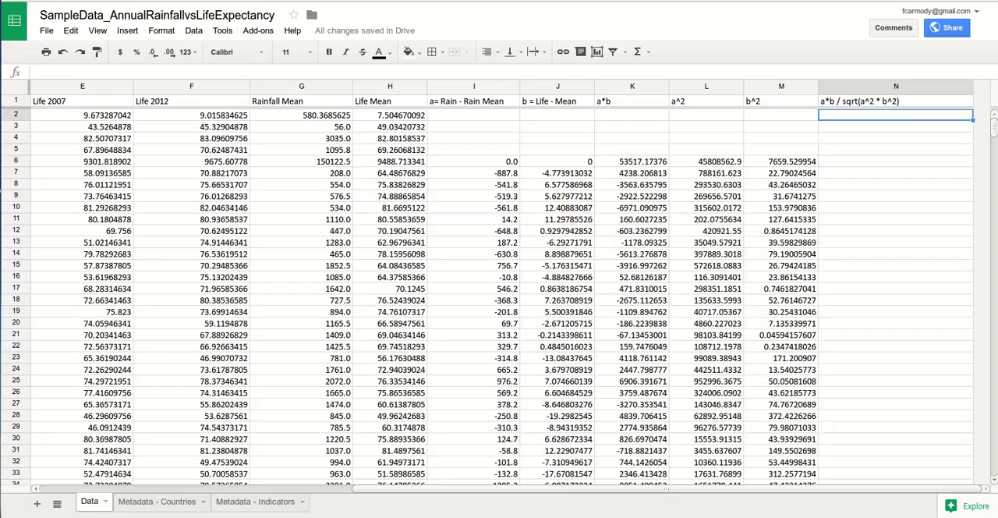
text(=)
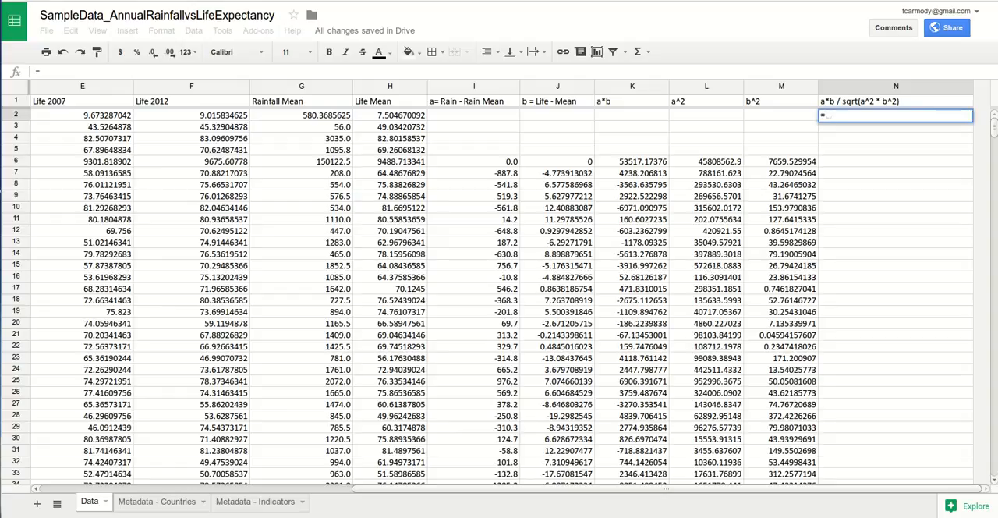
text(())
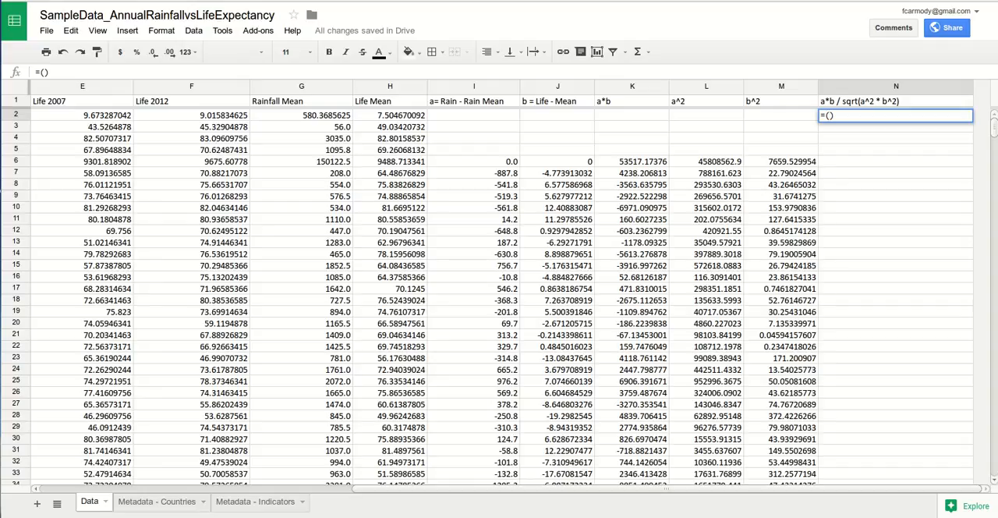
click(632, 162)
click(706, 162)
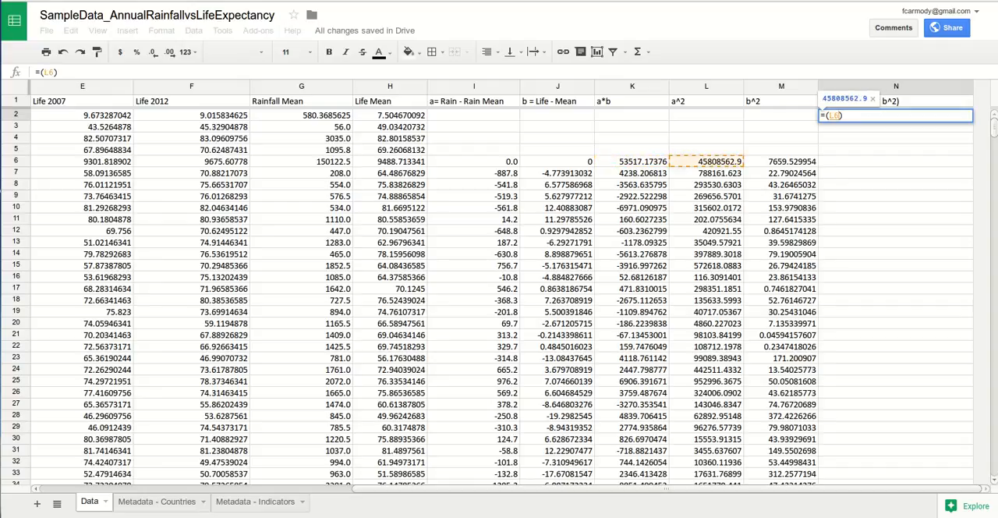
drag(845, 115, 820, 116)
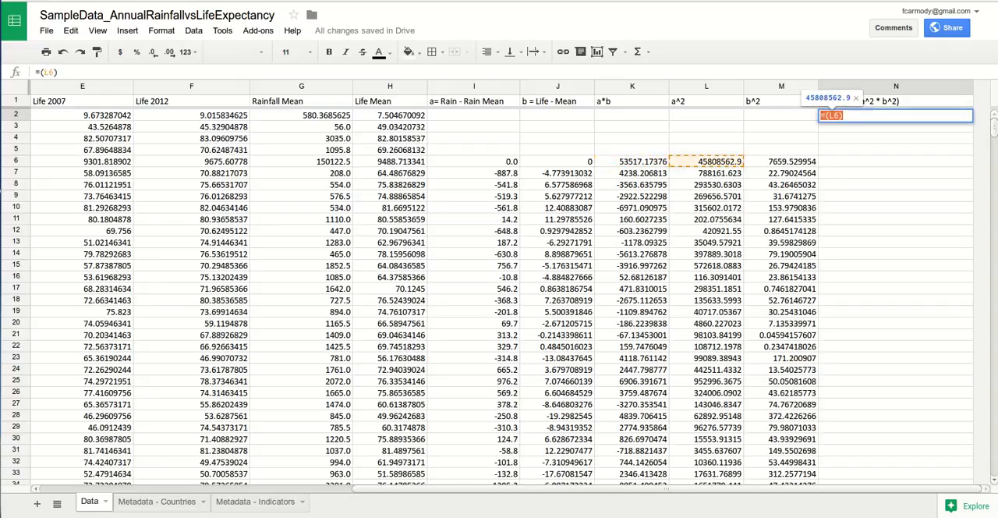
key(BackSpace)
click(895, 162)
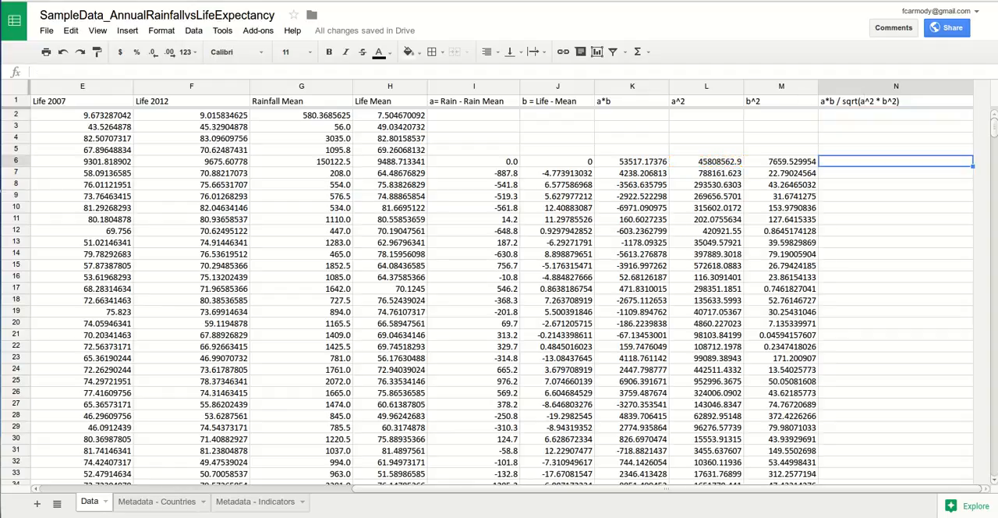
Step: Start a formula in N6 with the summed a*b value from K6 in parentheses as the numerator, =(K6)
text(=)
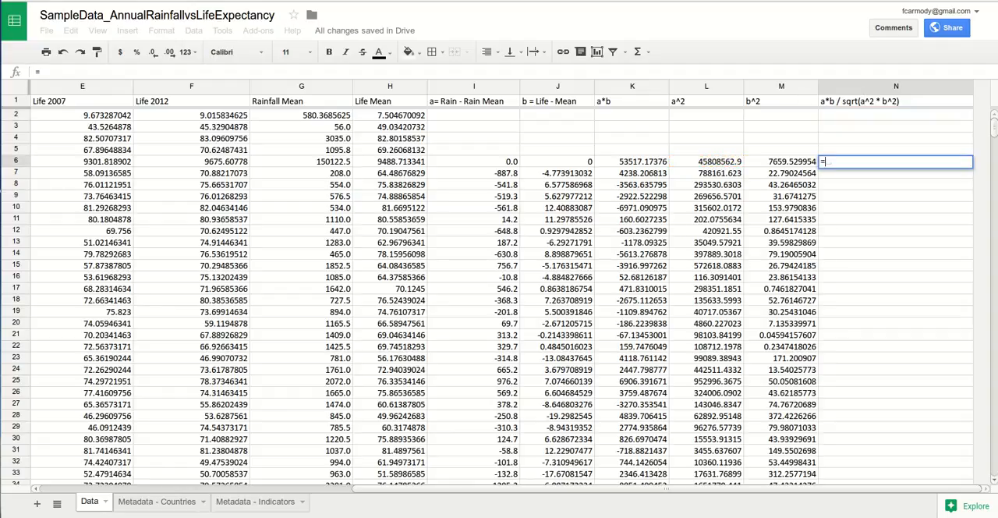
text(()
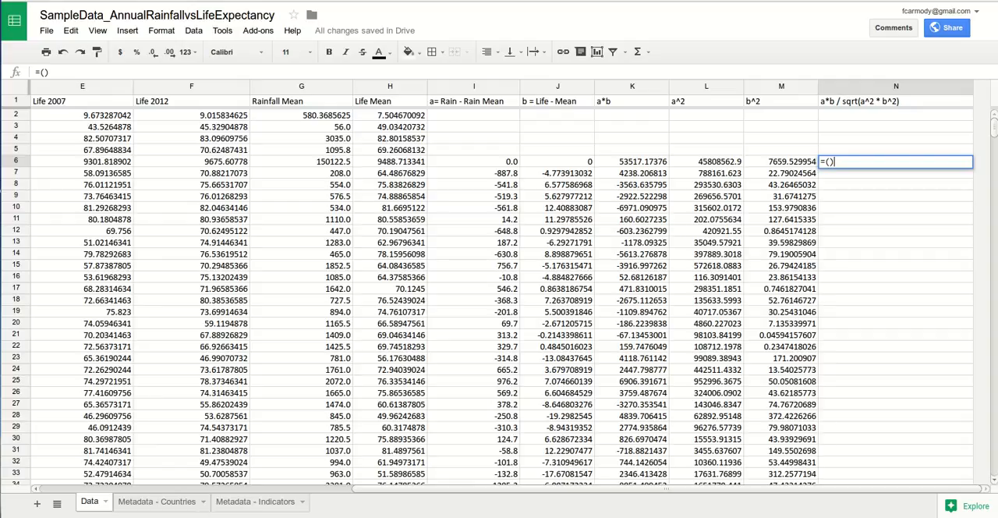
click(632, 161)
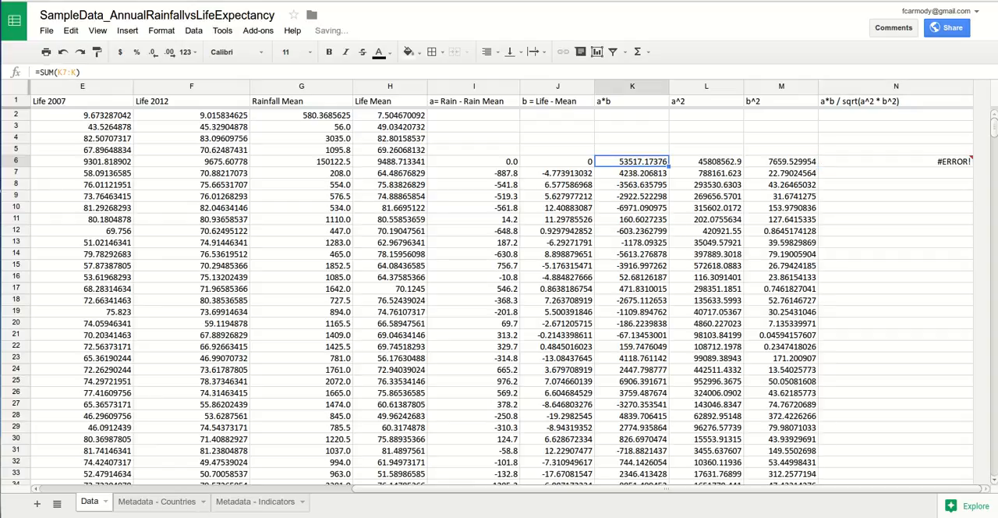
click(896, 161)
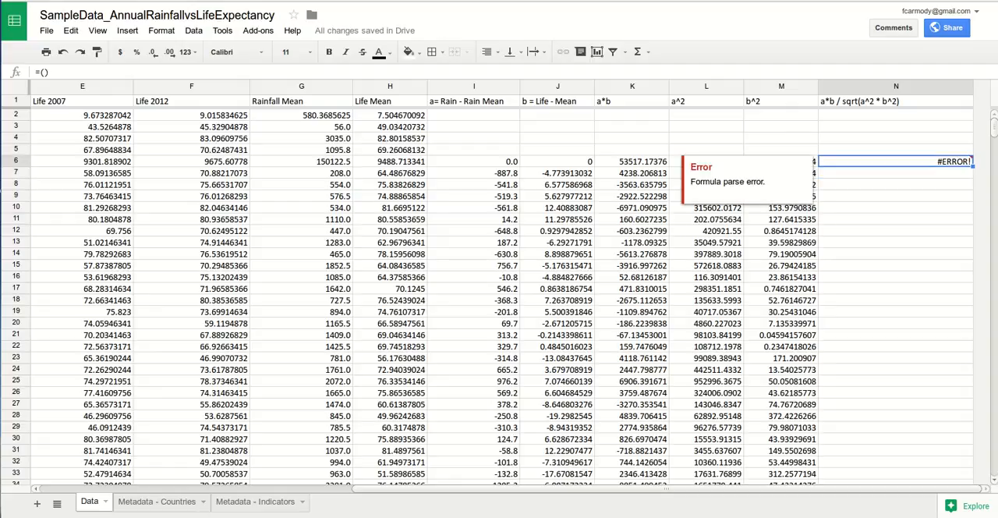
click(45, 72)
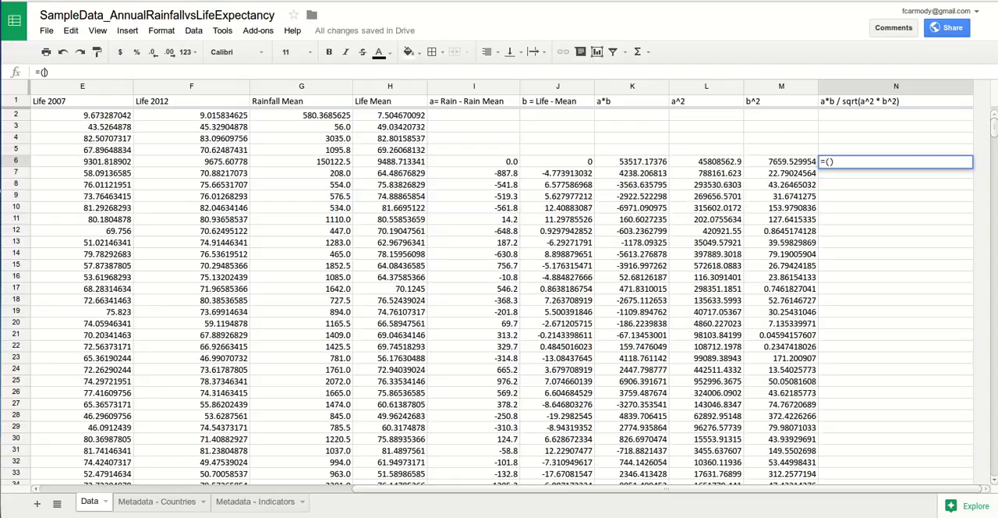
click(632, 161)
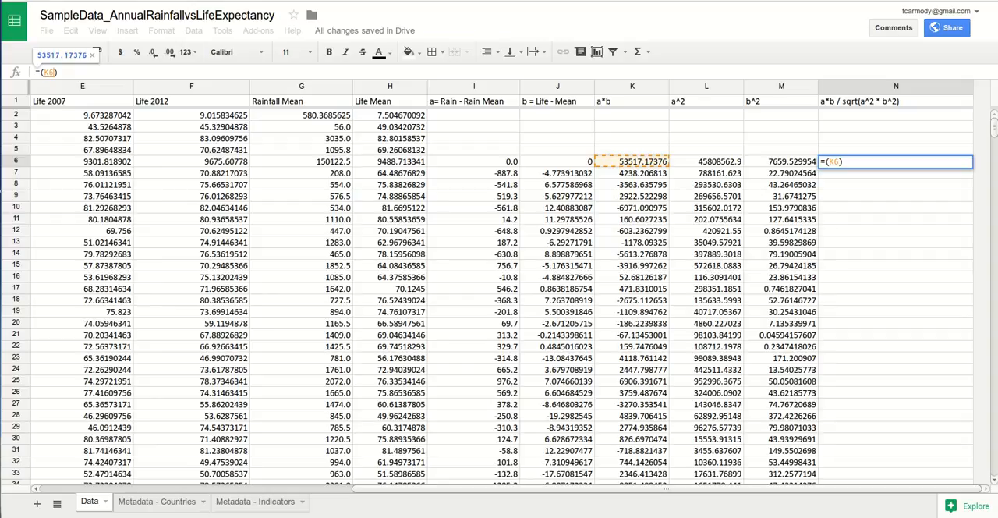
click(845, 161)
Step: Divide the numerator in N6 by the square root of the summed a^2 times the summed b^2, completing =(K6)/SQRT(L6*M6)
text(/)
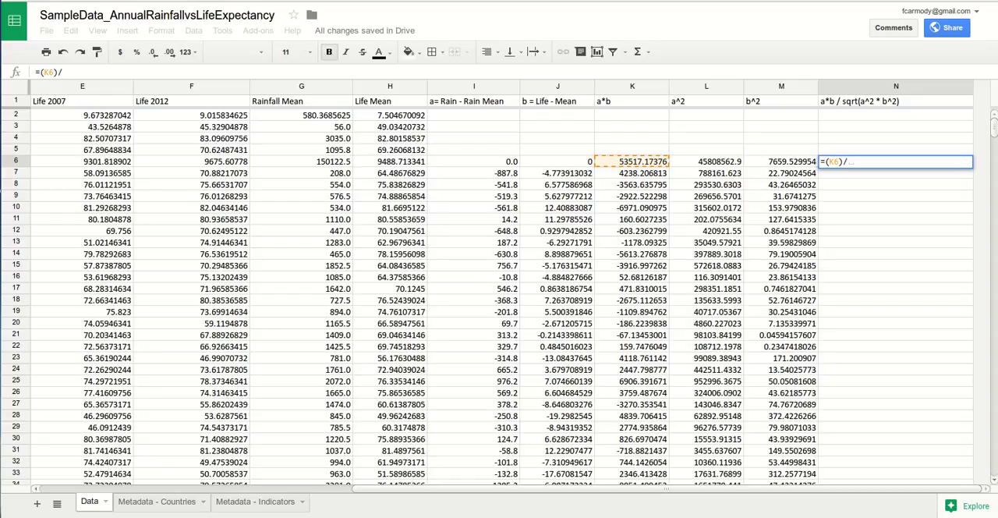
text(SQ)
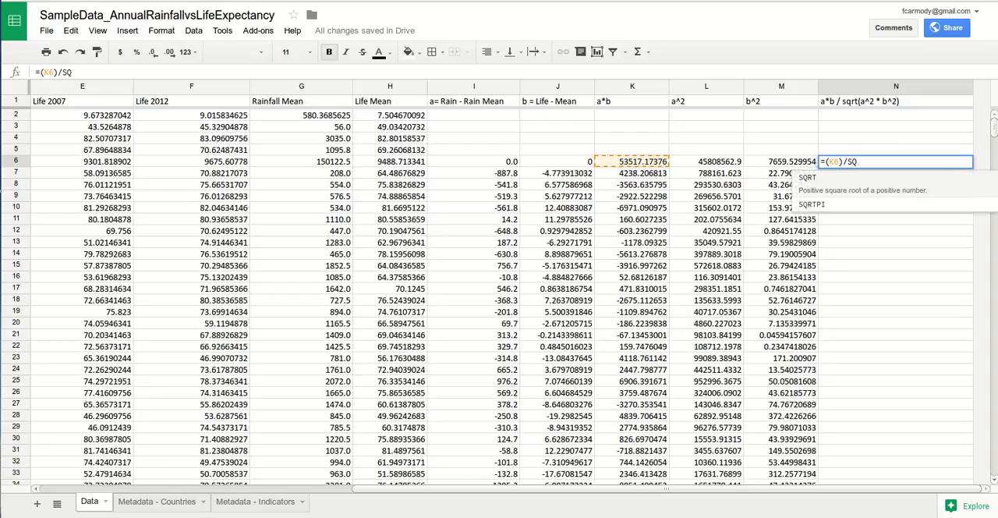
text(RT()
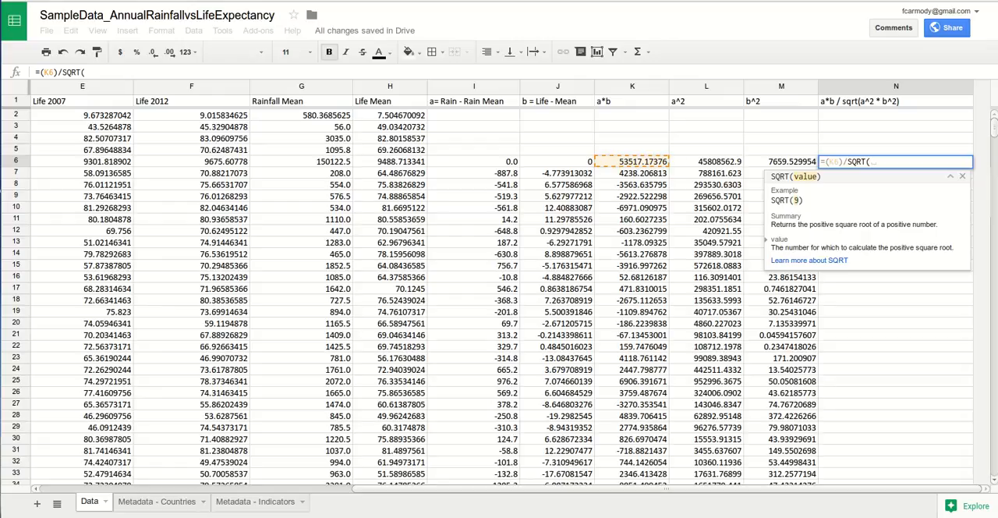
click(706, 161)
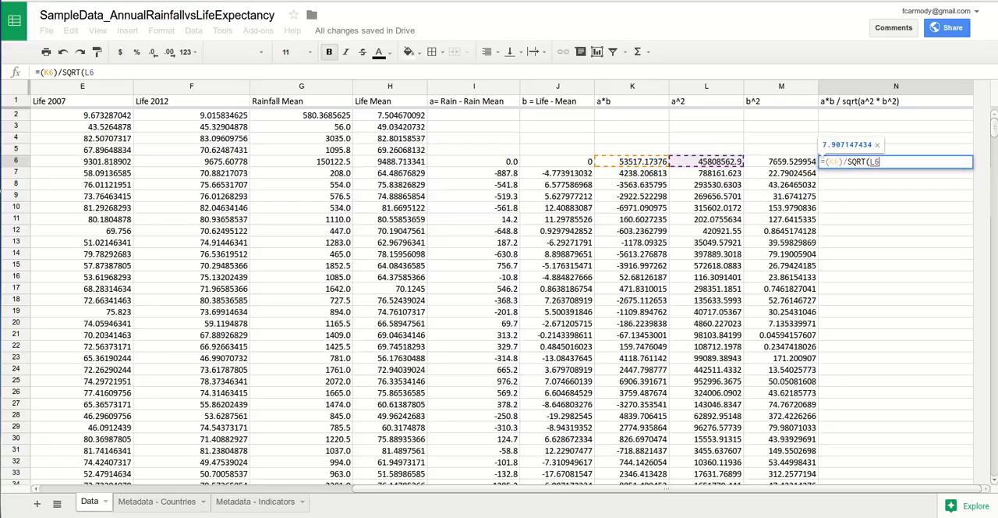
text(*)
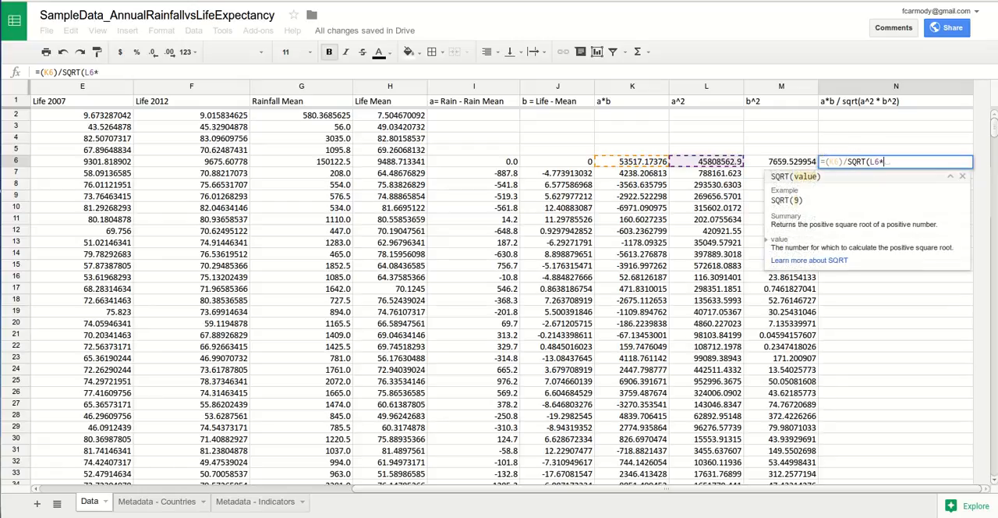
click(781, 161)
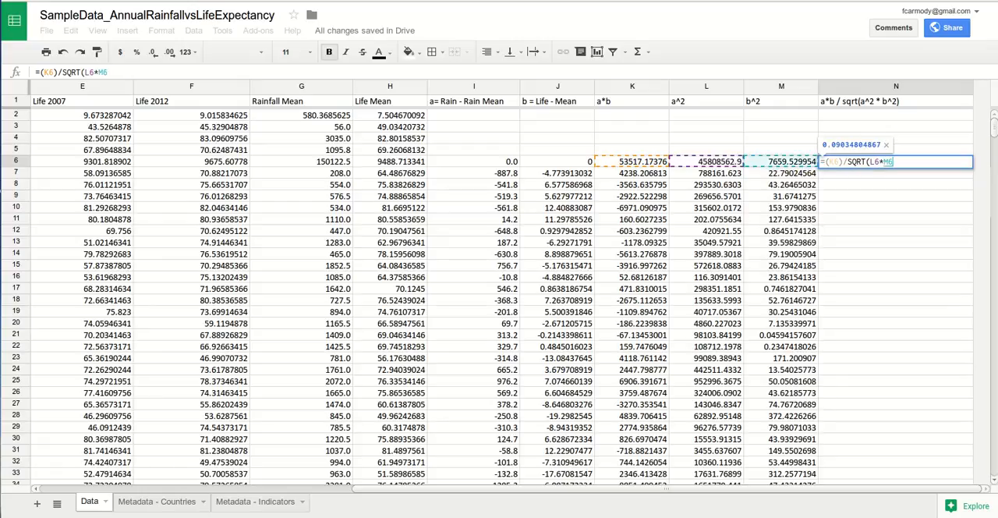
text())
key(Return)
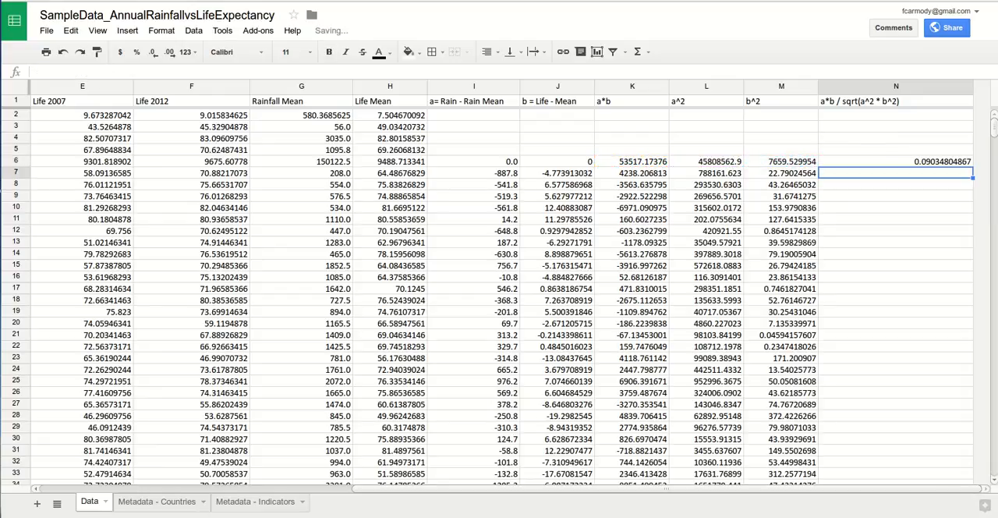
click(895, 162)
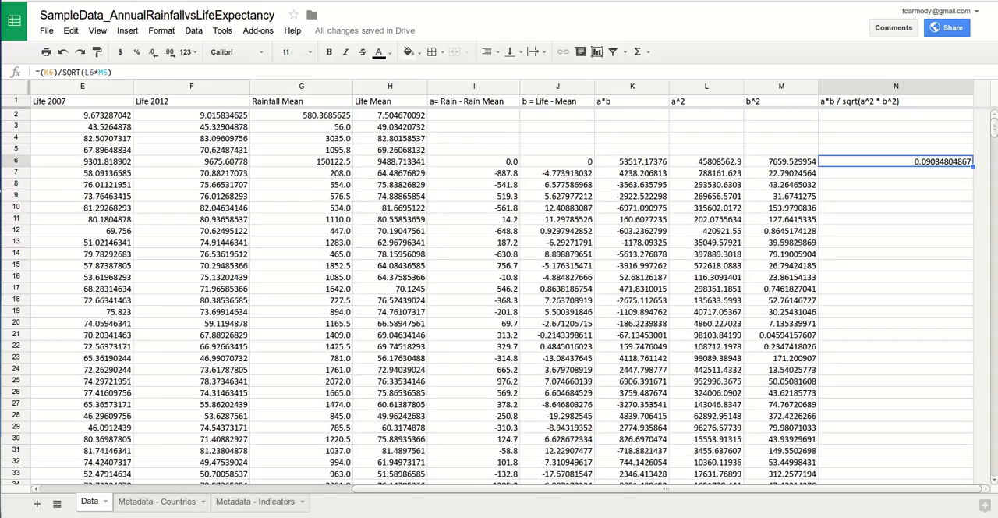
click(894, 196)
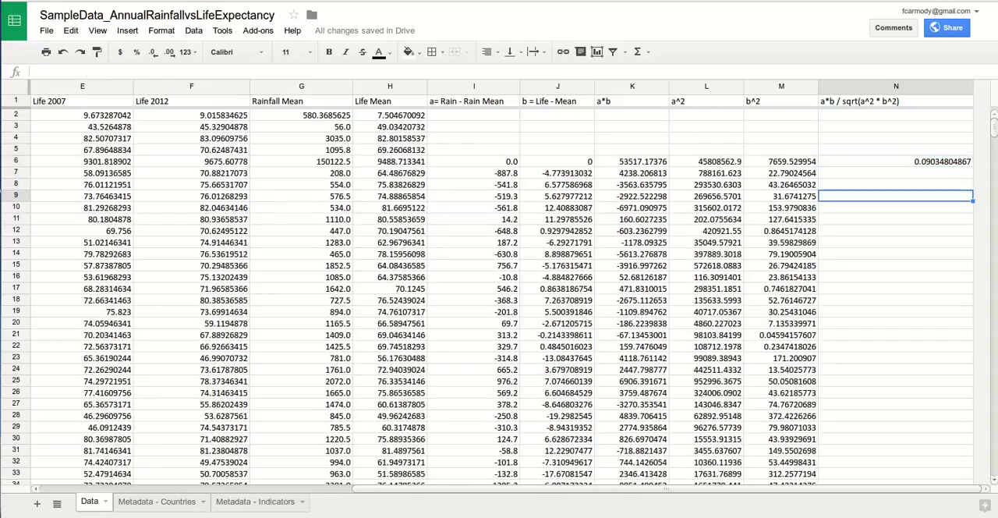